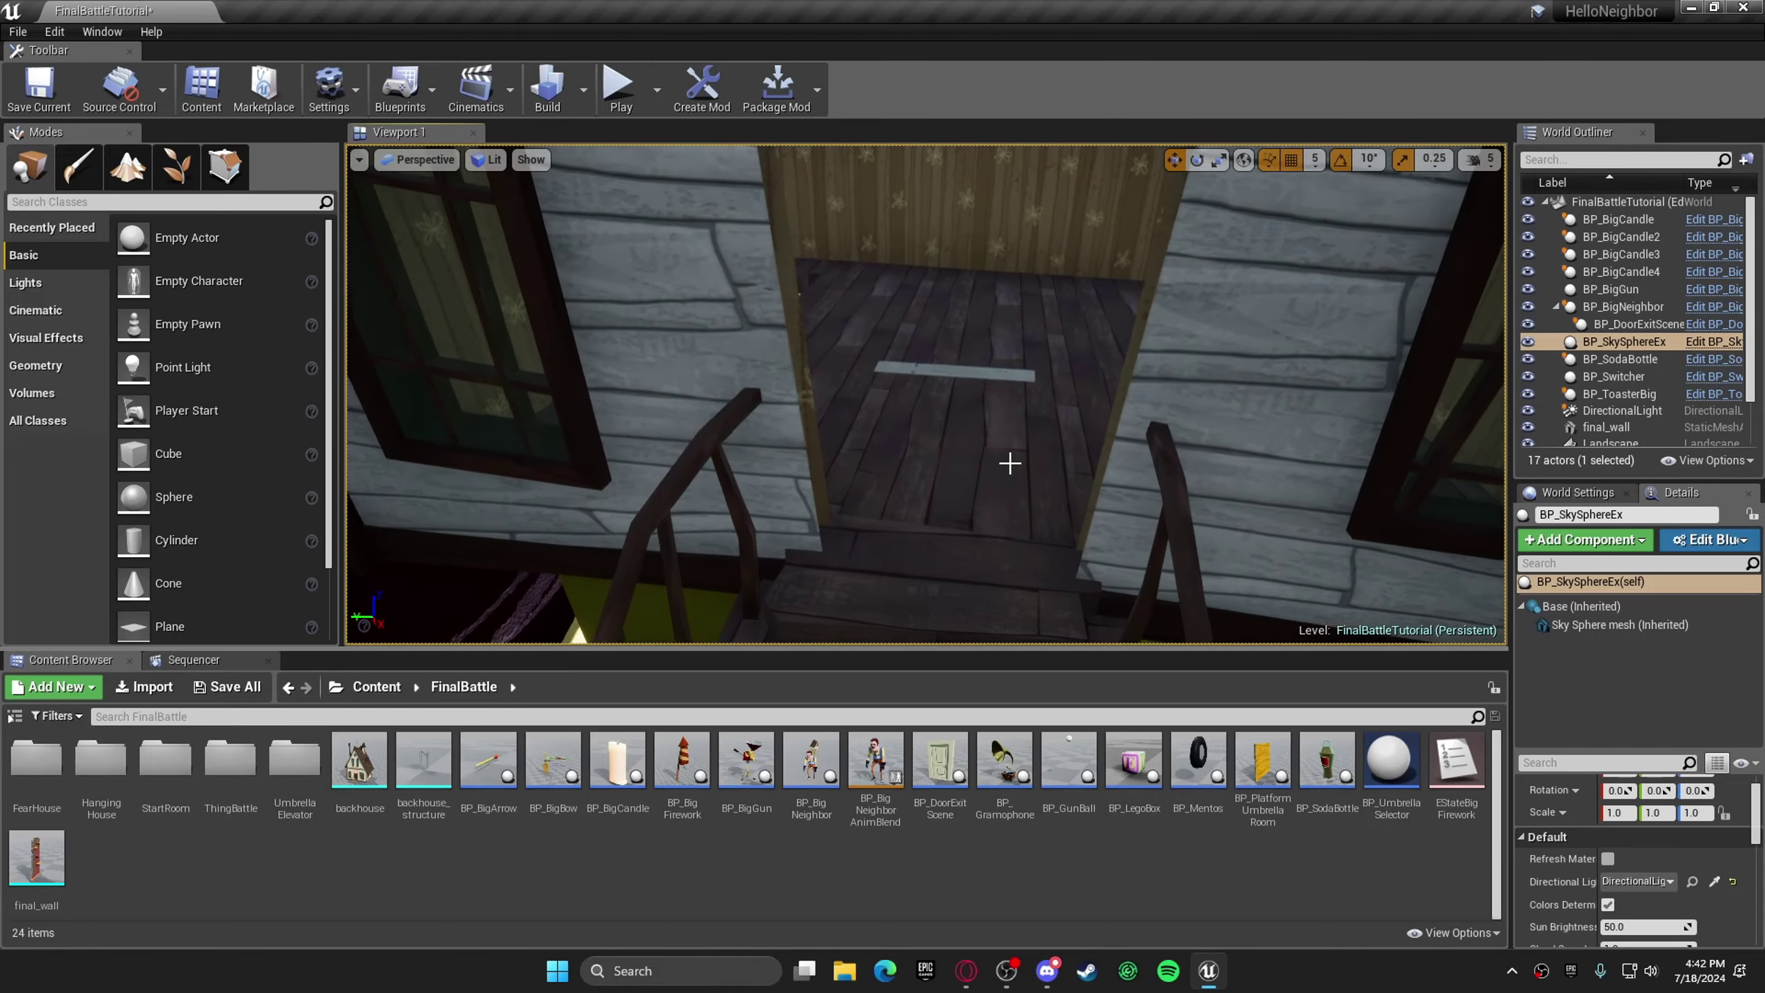
- Select the BP_DoorExitScene door on the floor inside the house doorway and inspect its placement
click(980, 379)
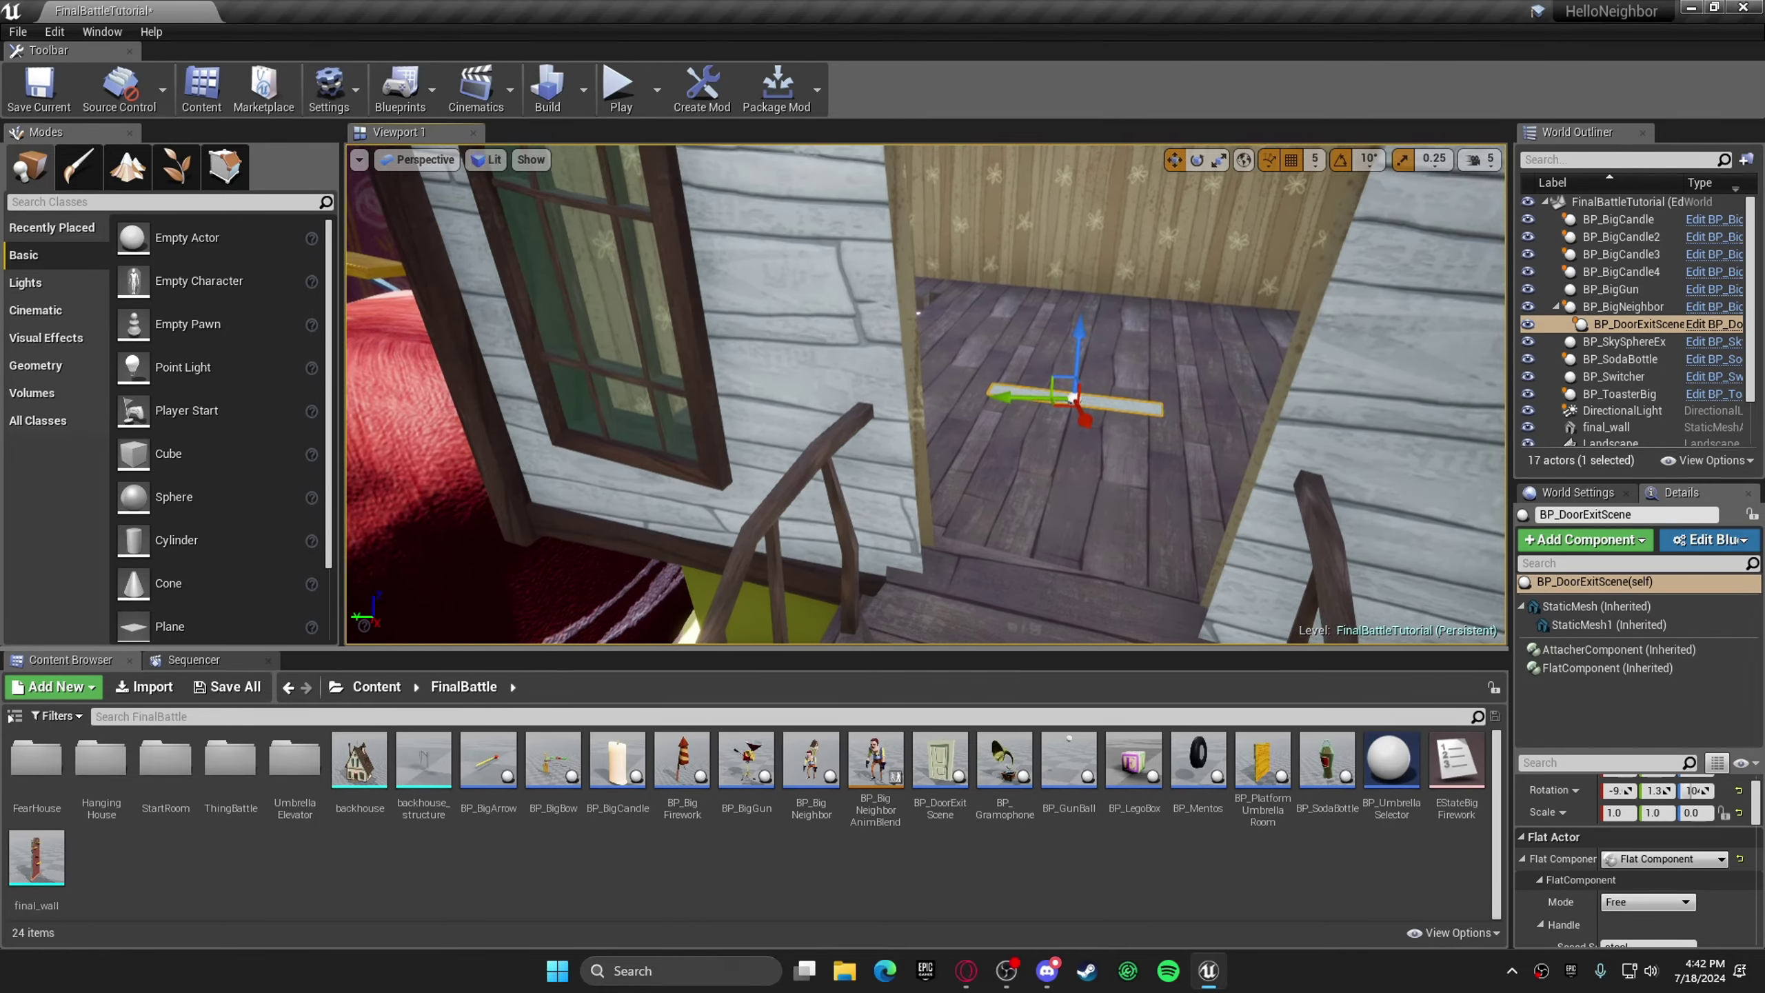
right_drag(980, 379, 1063, 439)
click(973, 449)
key(w)
click(1089, 475)
key(d)
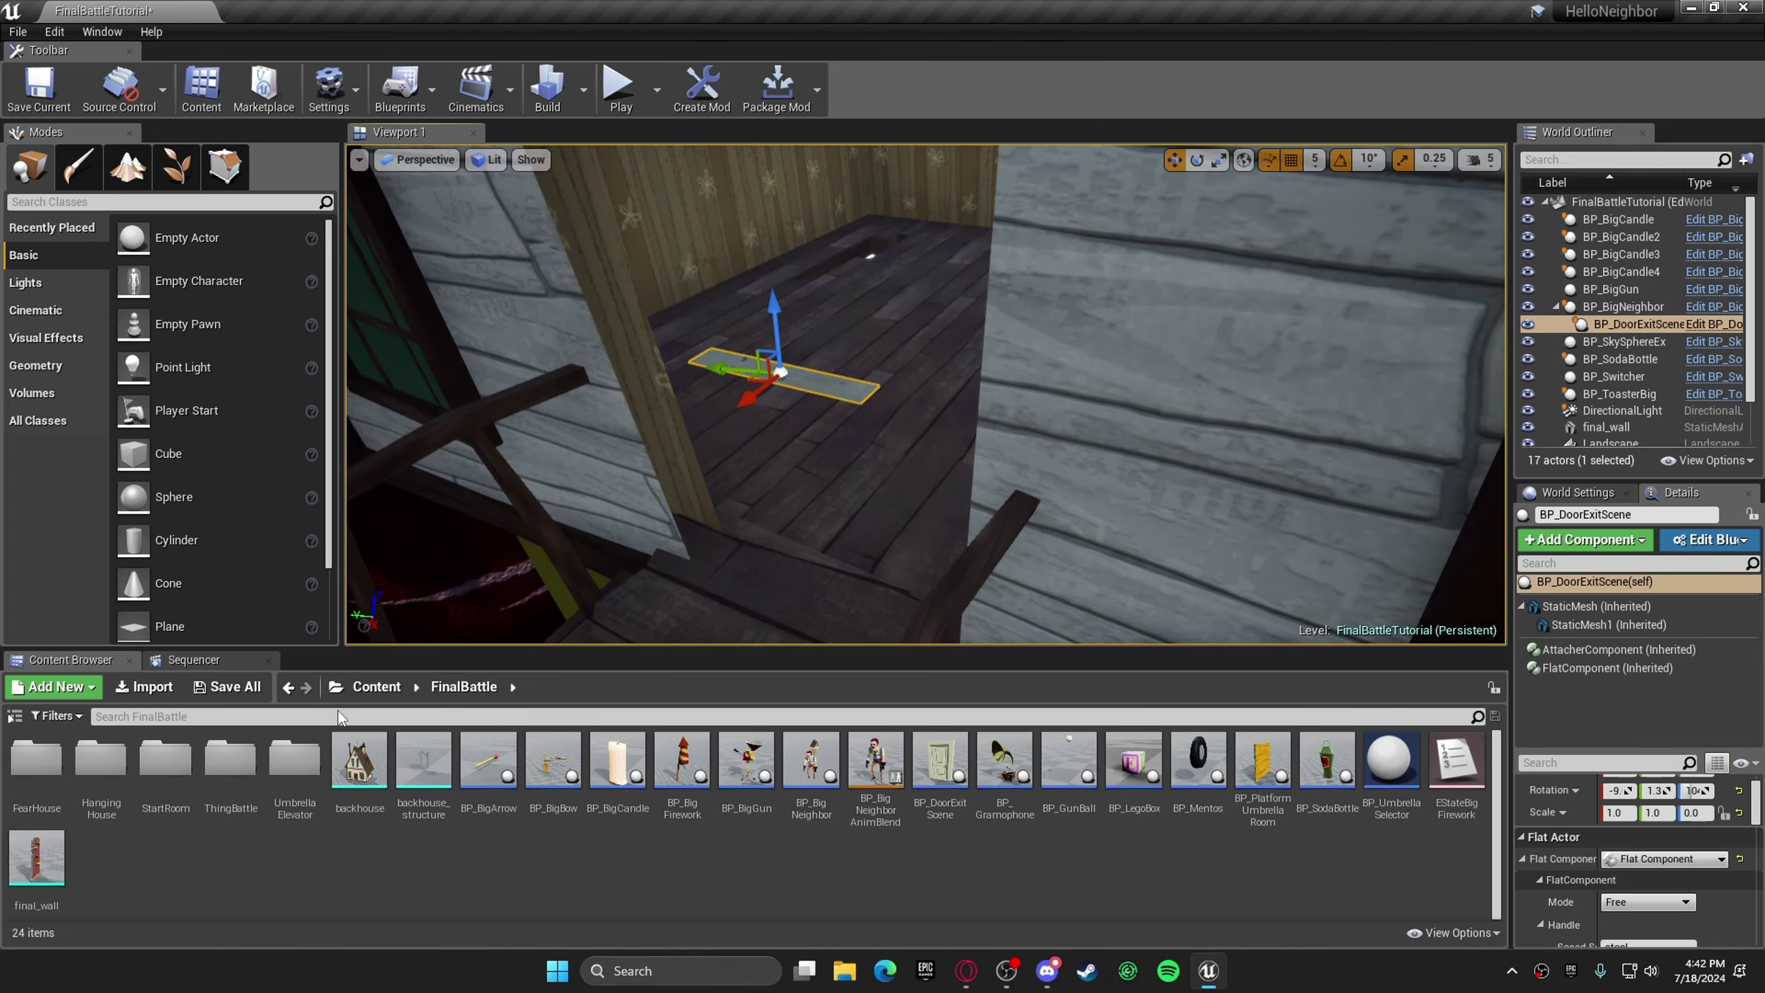
- Search all content for bp_doorexit, place a BP_DoorExitScene at the house doorway, and delete that extra copy
click(375, 687)
click(372, 717)
text(bp_)
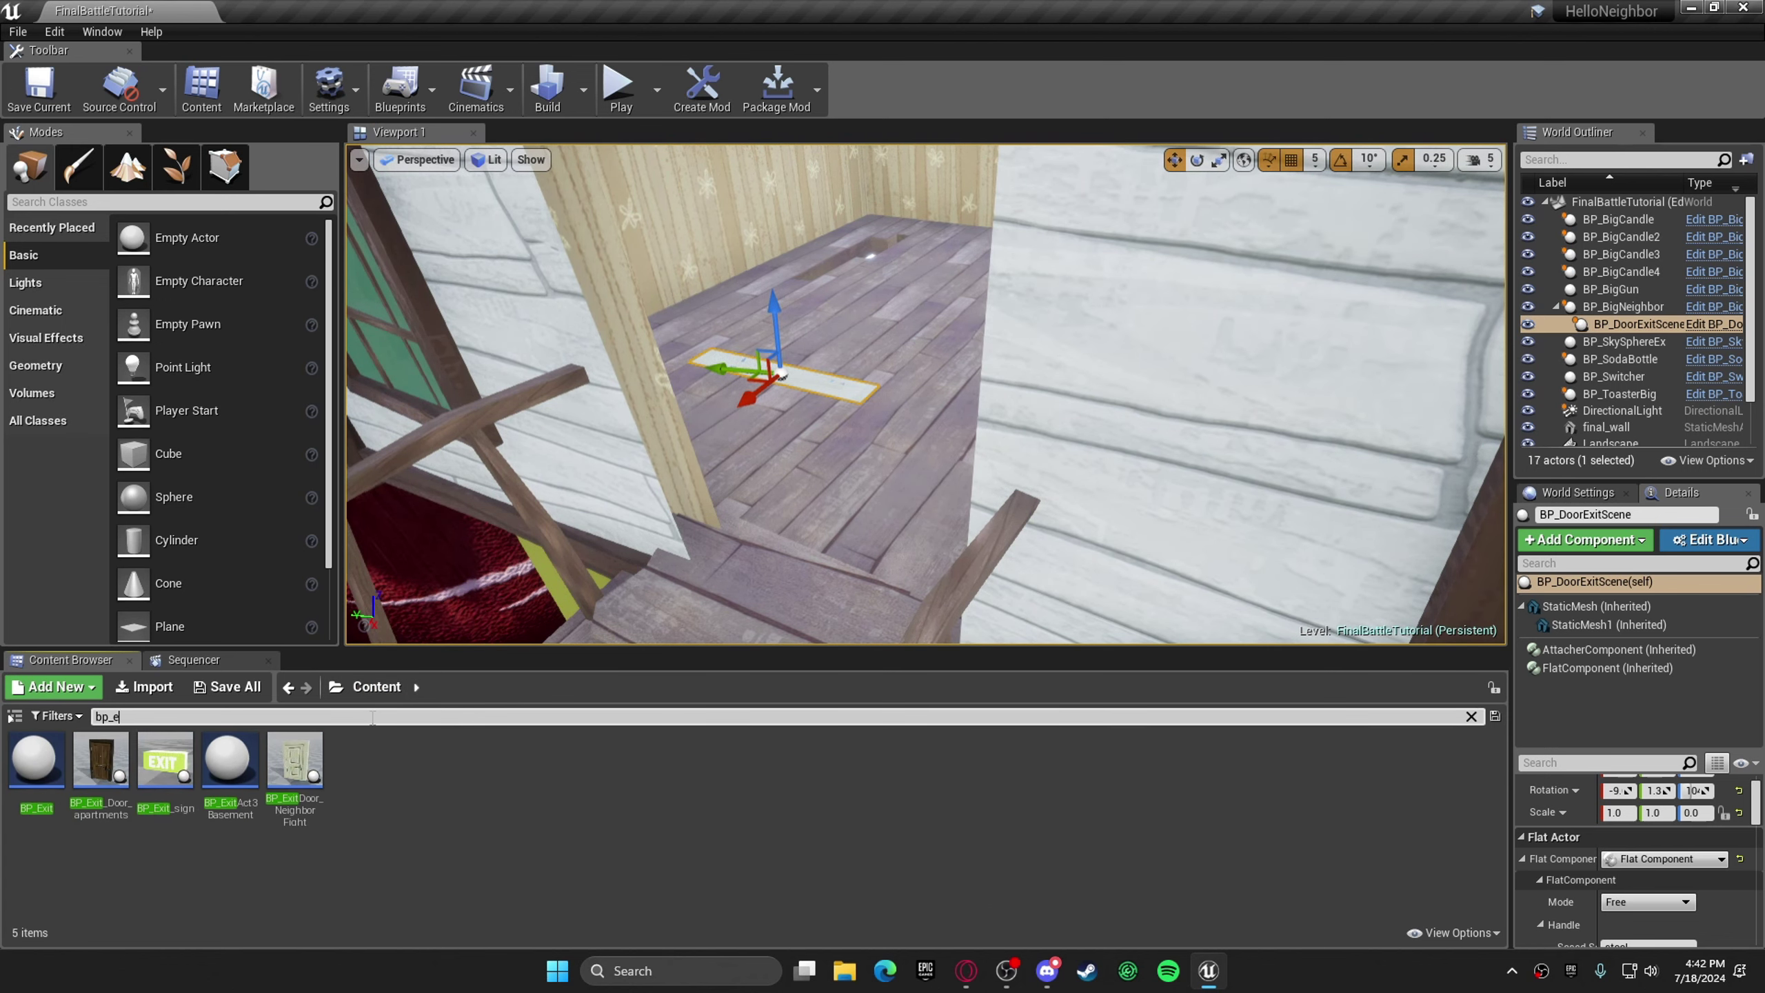
text(doorexit)
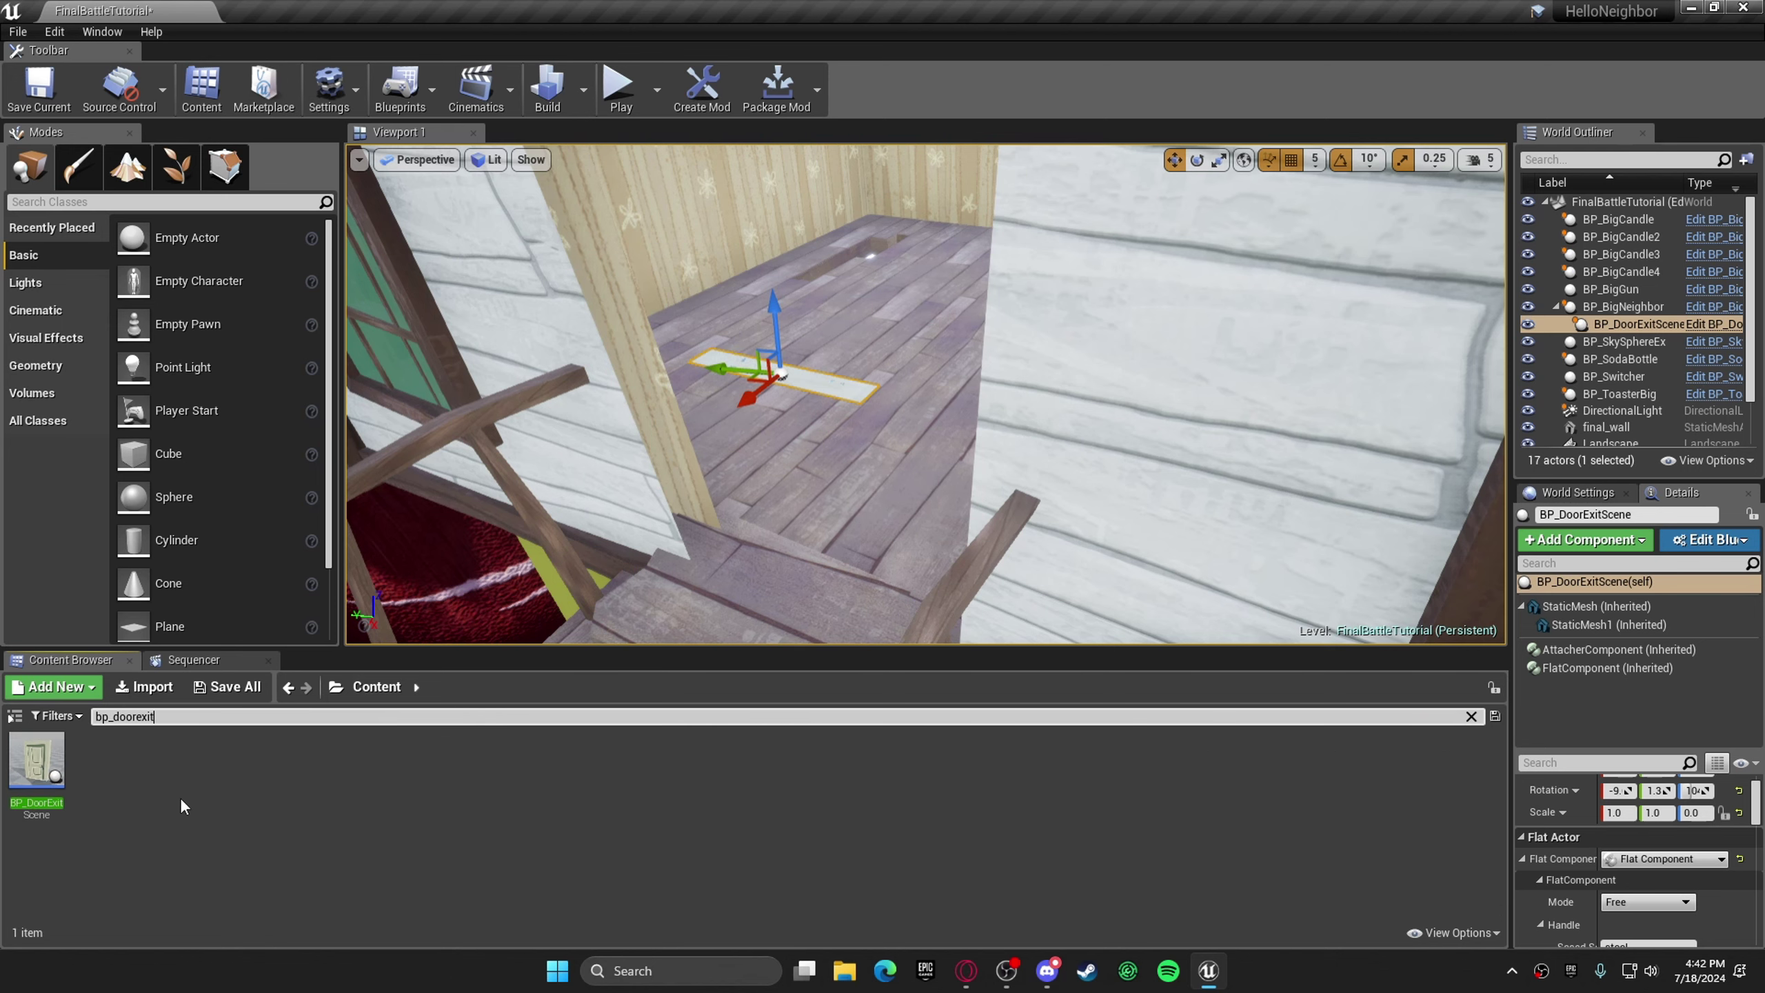
drag(35, 761, 826, 557)
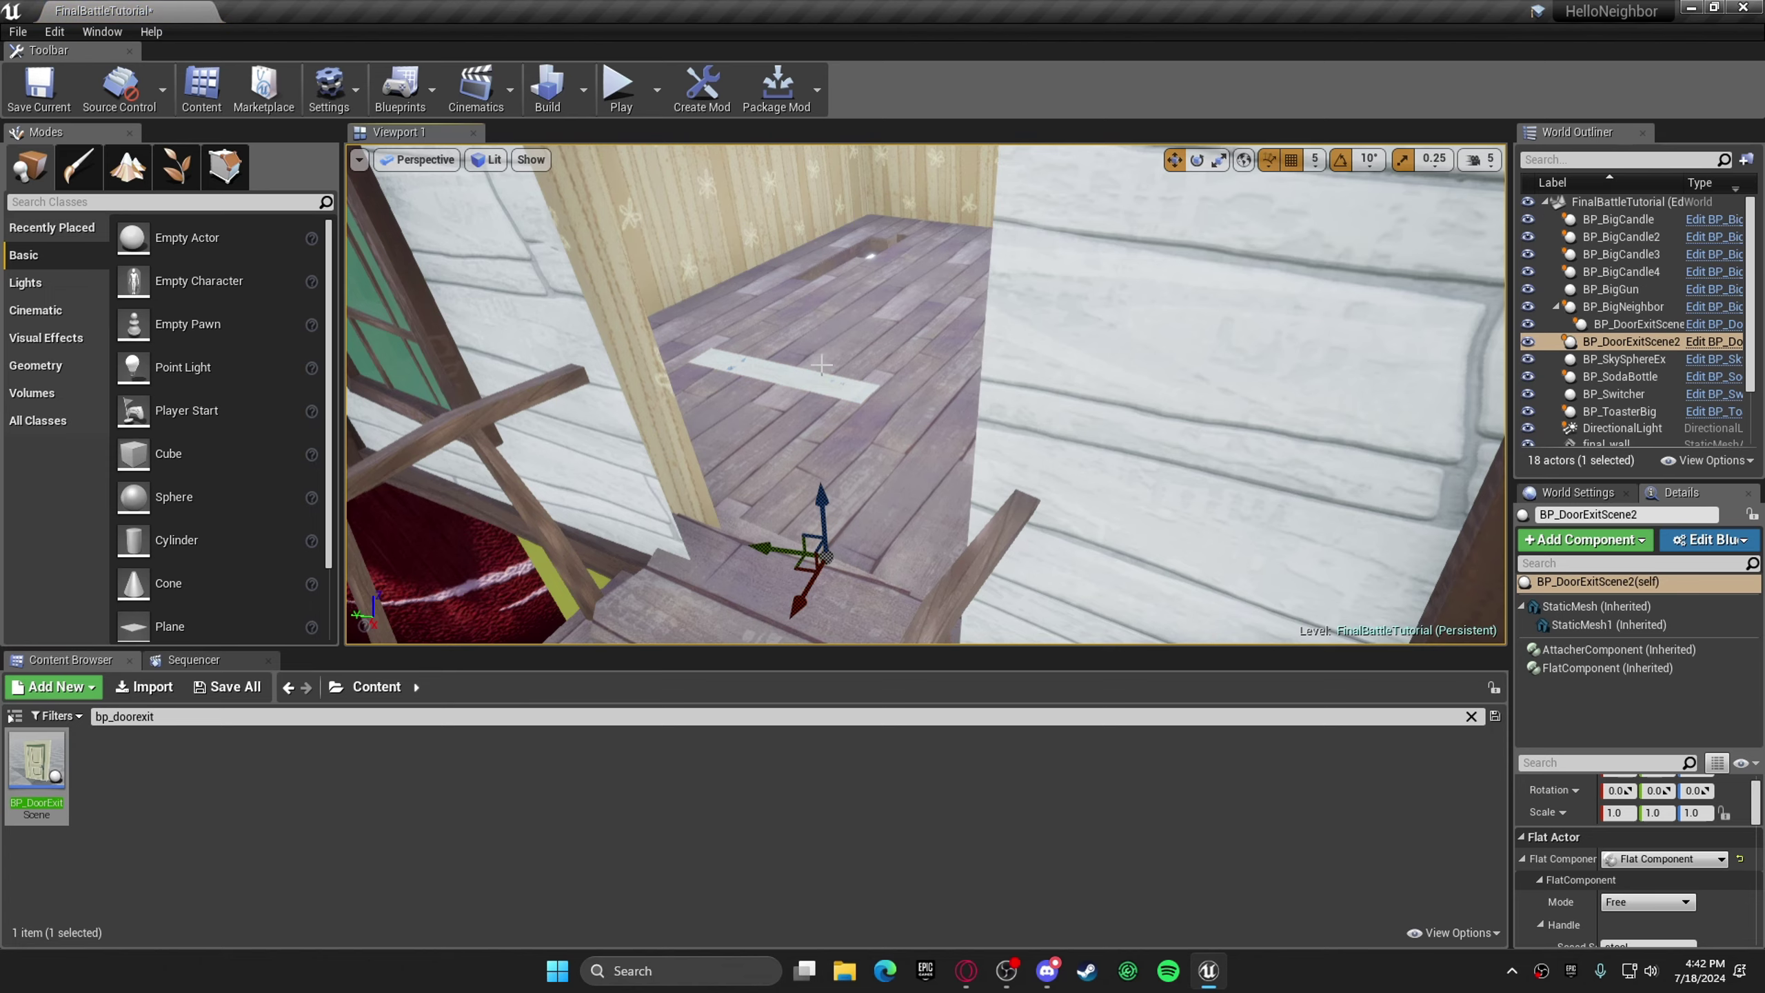
key(Delete)
right_drag(804, 346, 829, 444)
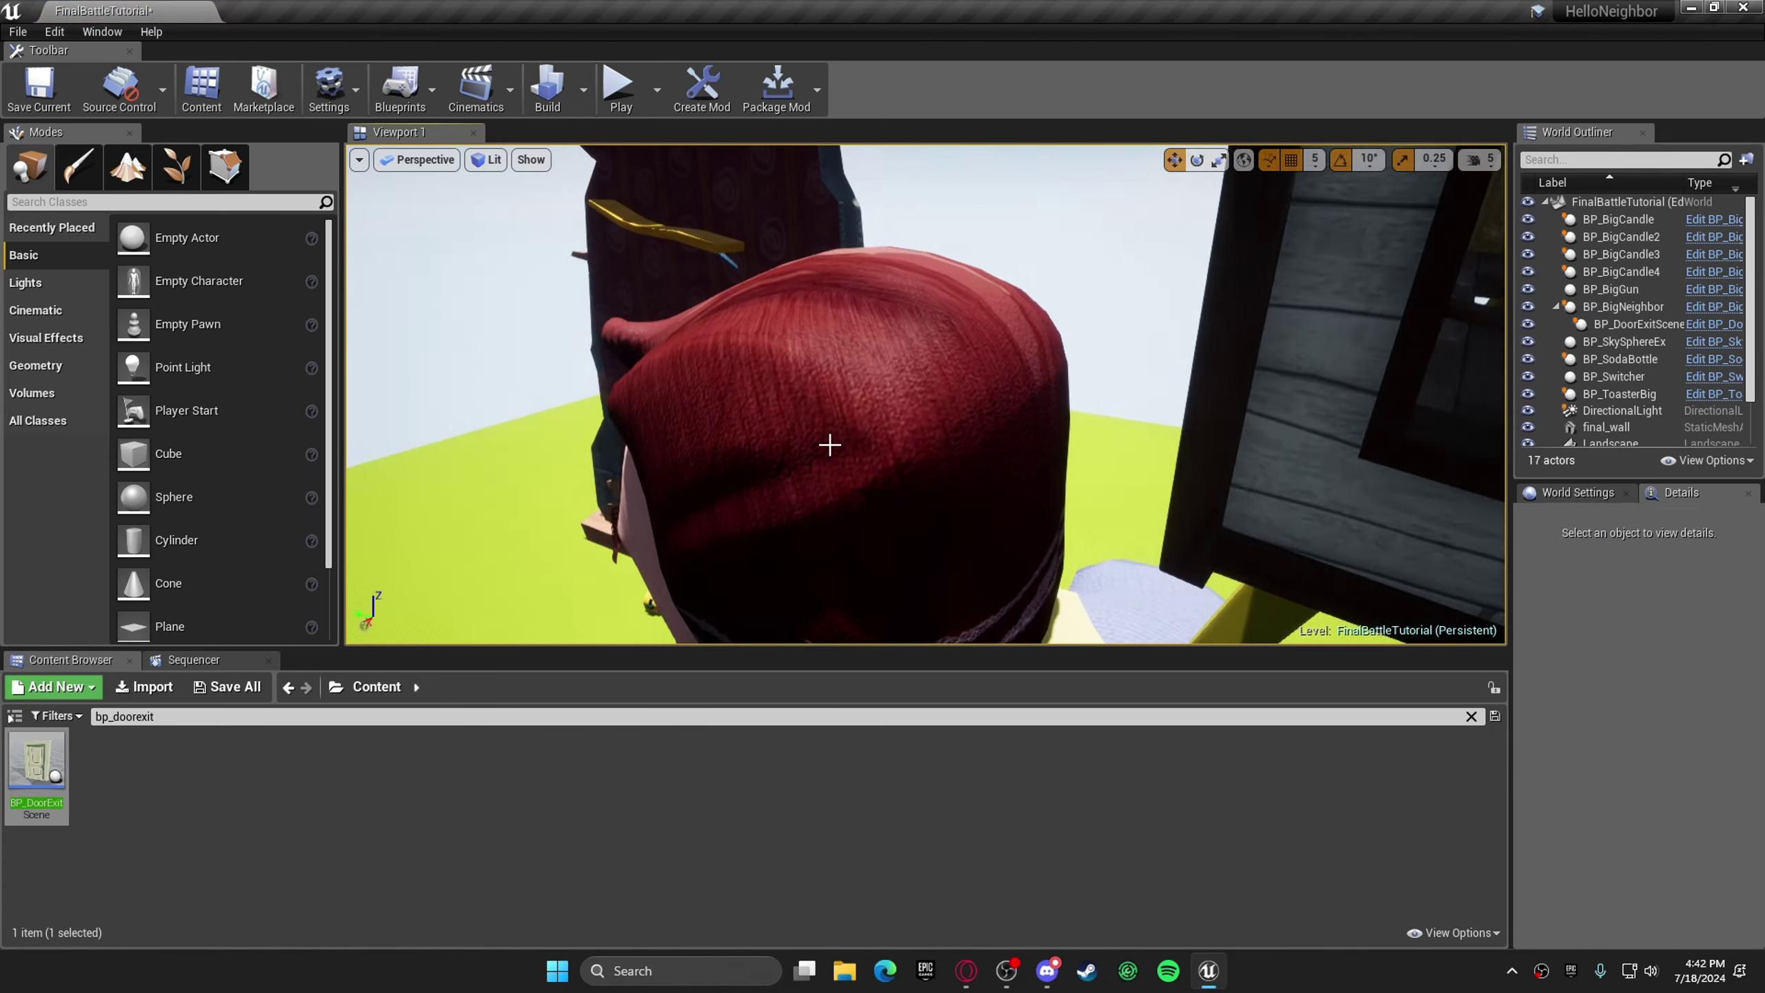
- Assign BP_DoorExitScene as the Door reference of the BP_BigNeighbor actor
click(829, 445)
click(1637, 860)
click(1572, 658)
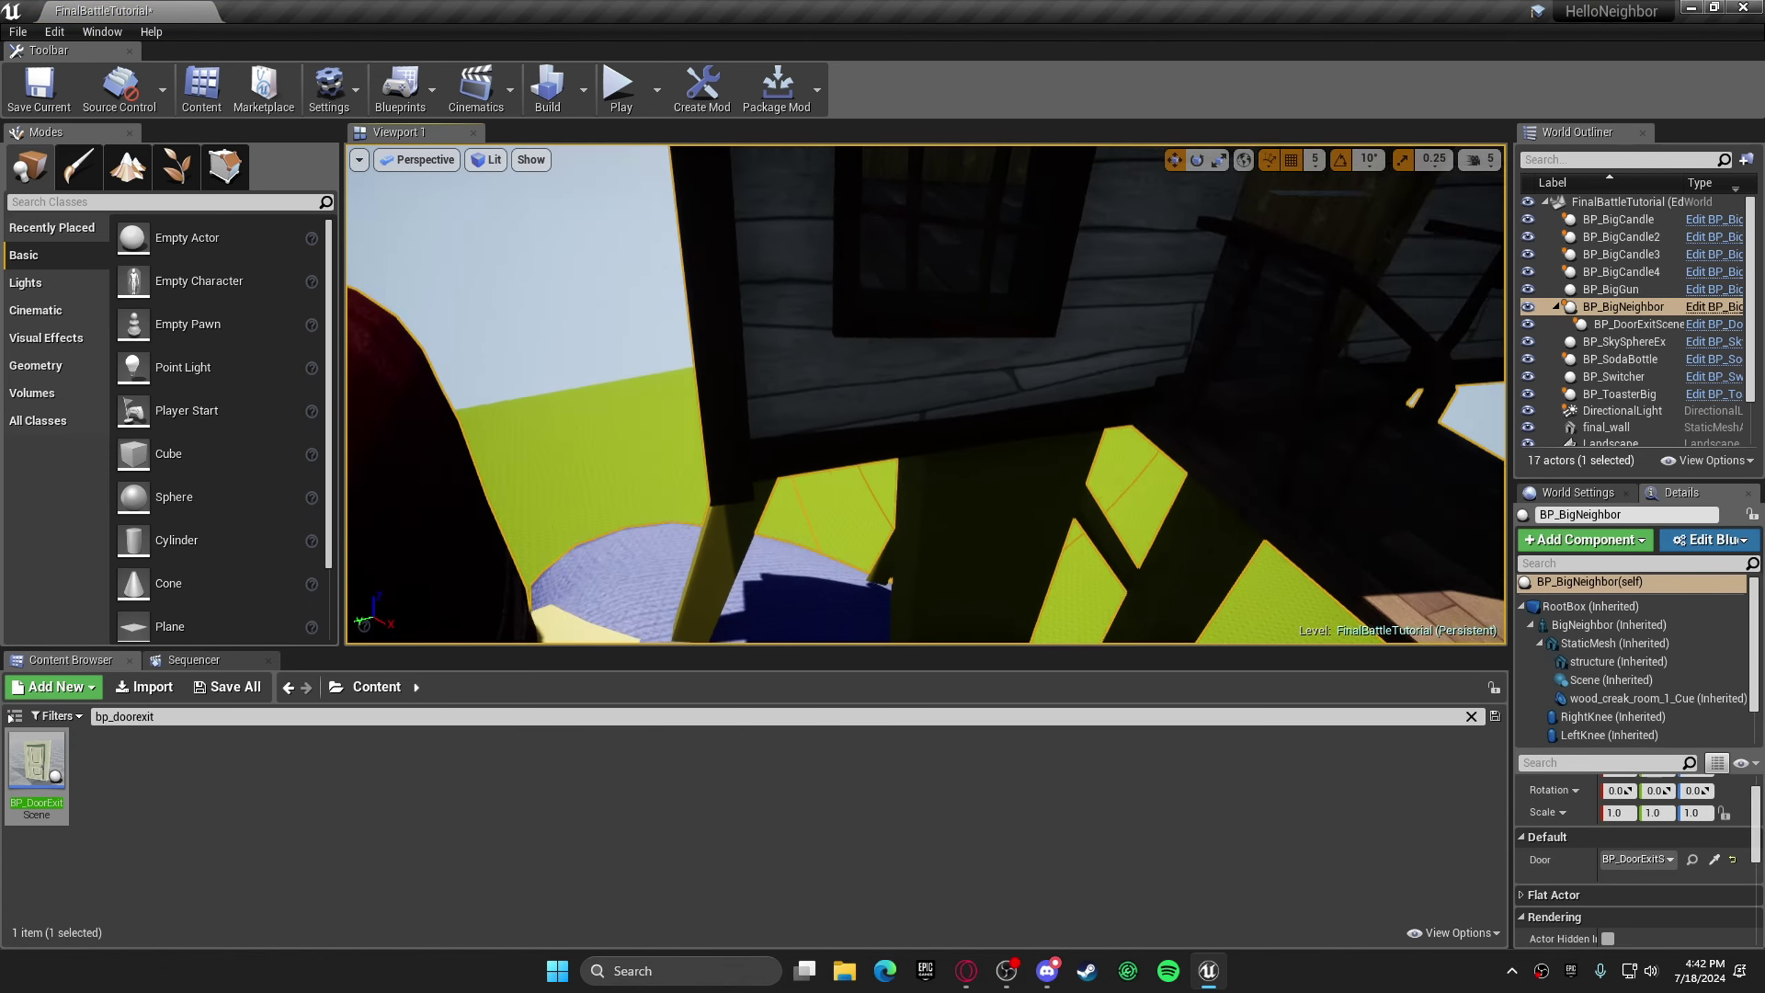
- Place BP_BigFirework from the FinalBattle folder on the open grass near the player start
right_drag(972, 413, 1063, 410)
right_drag(1174, 387, 1096, 421)
click(1009, 434)
key(s)
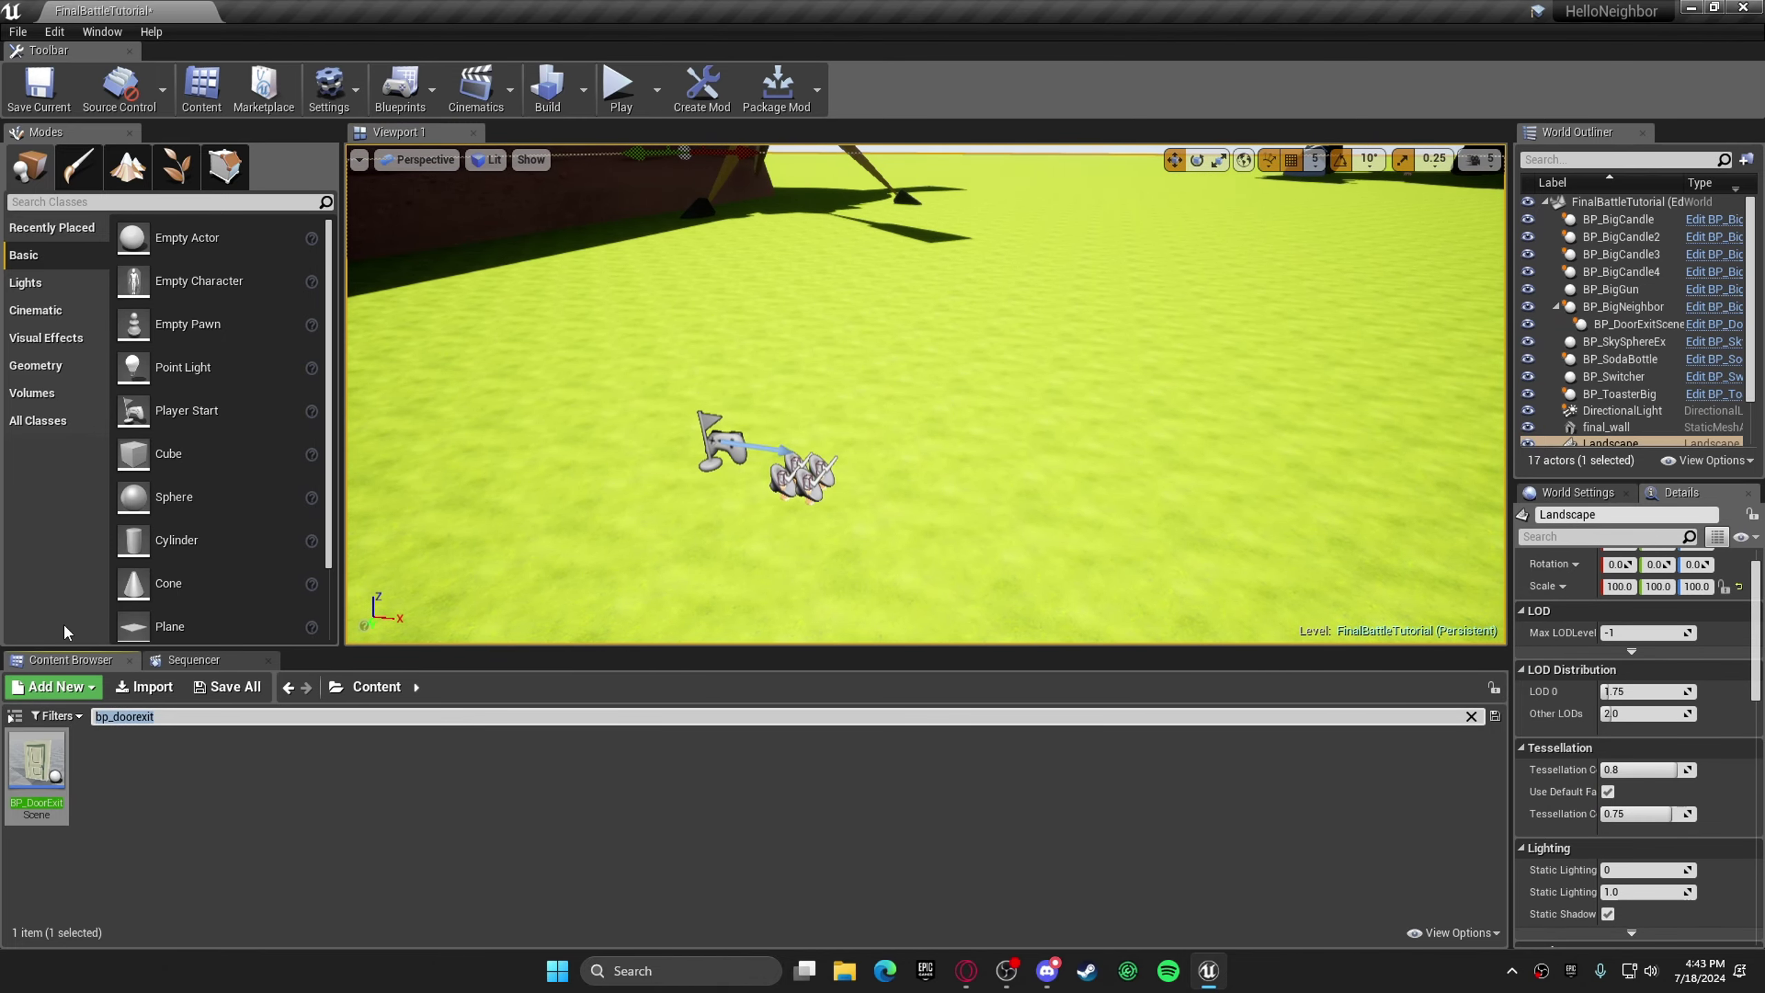
double_click(545, 784)
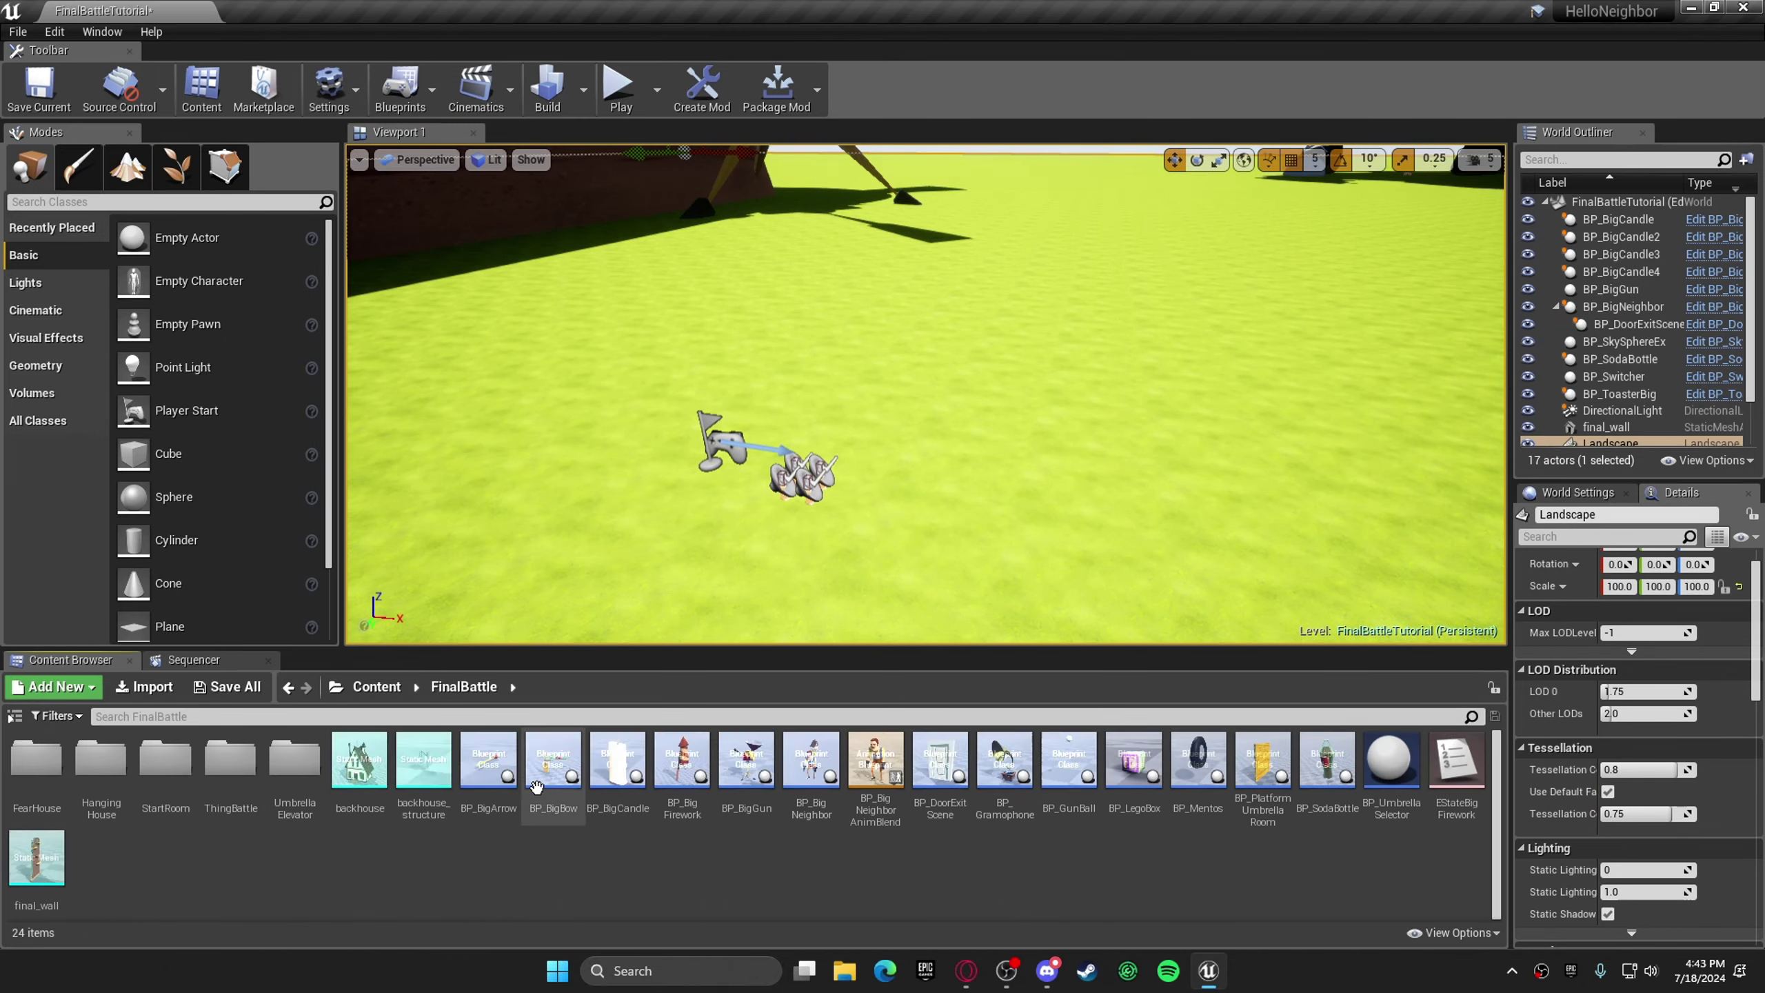
click(679, 763)
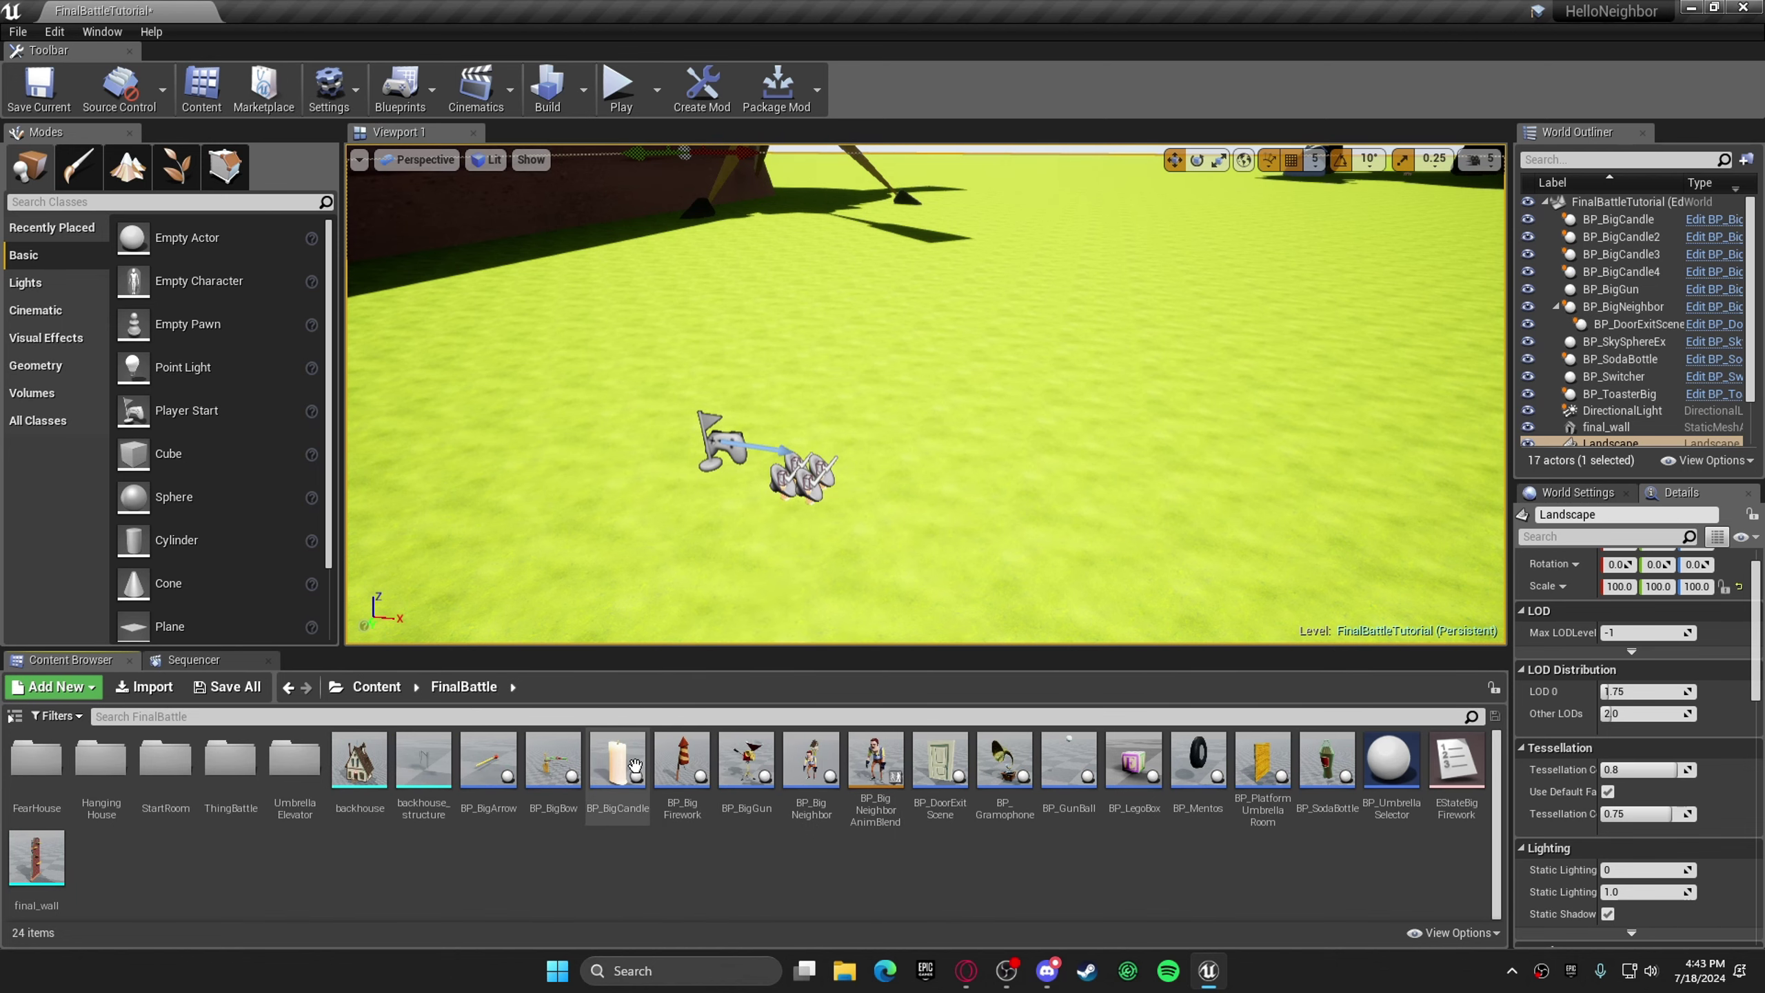
drag(679, 764, 1108, 422)
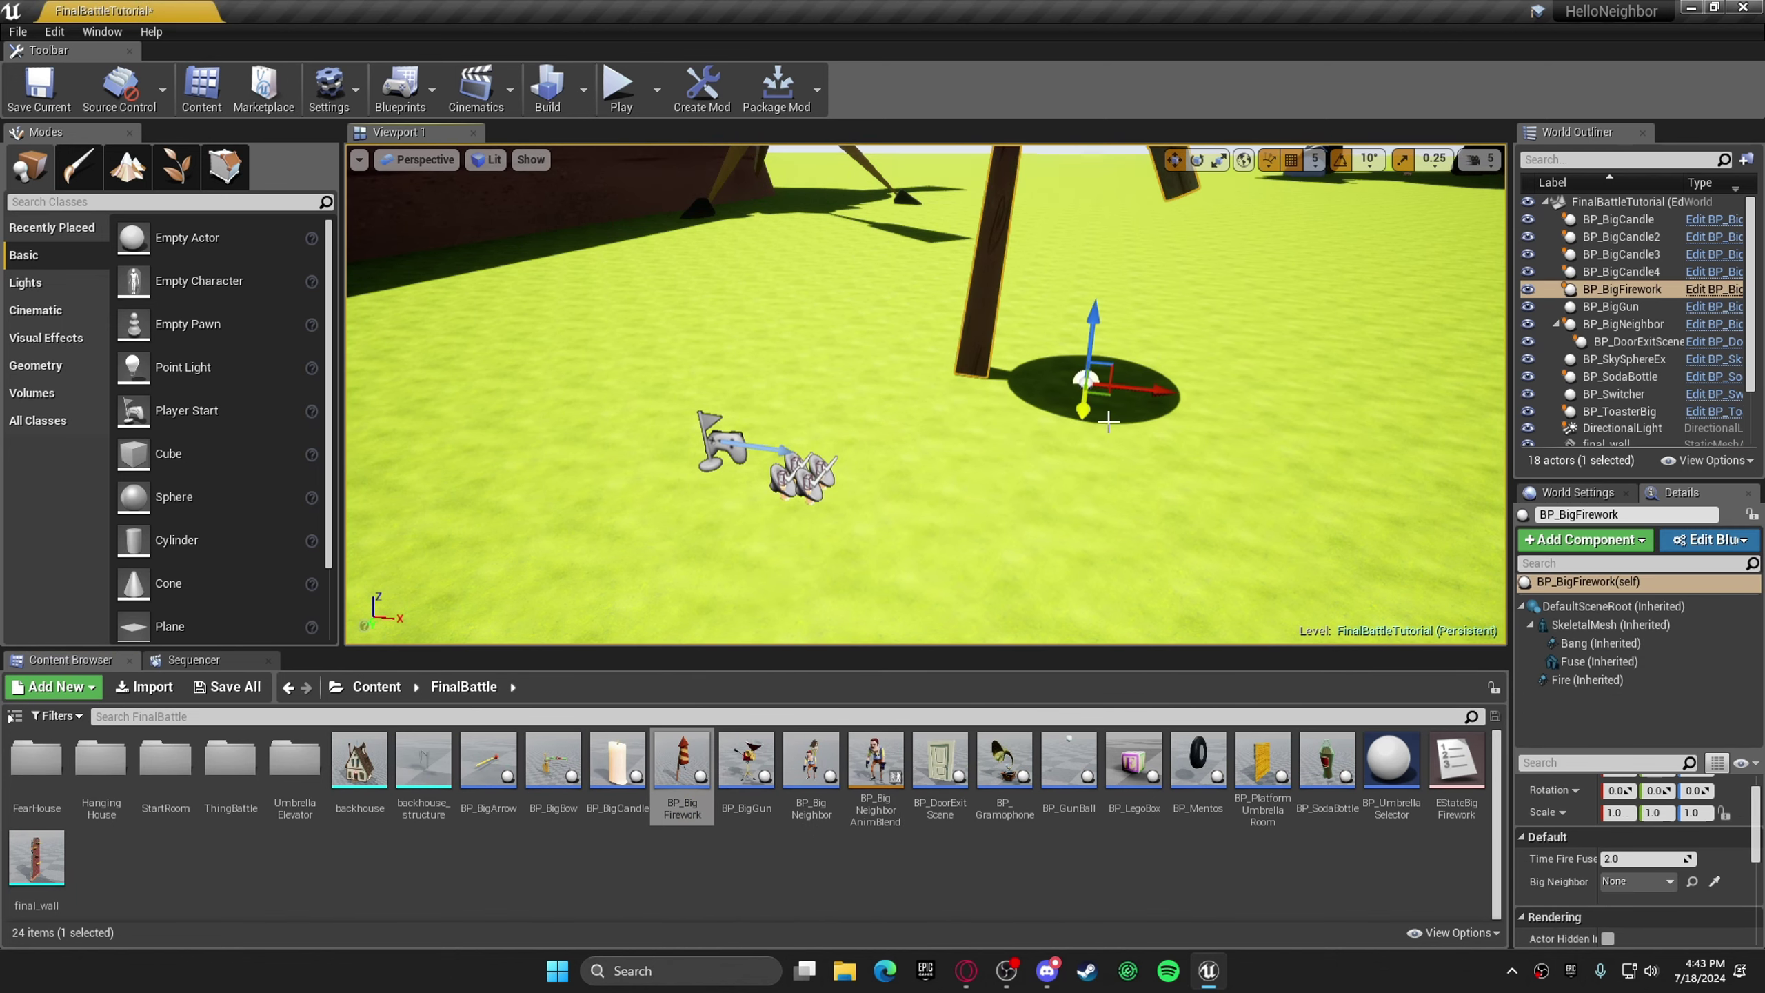
- Set the firework's scale to 3.5 on all three axes
click(1660, 587)
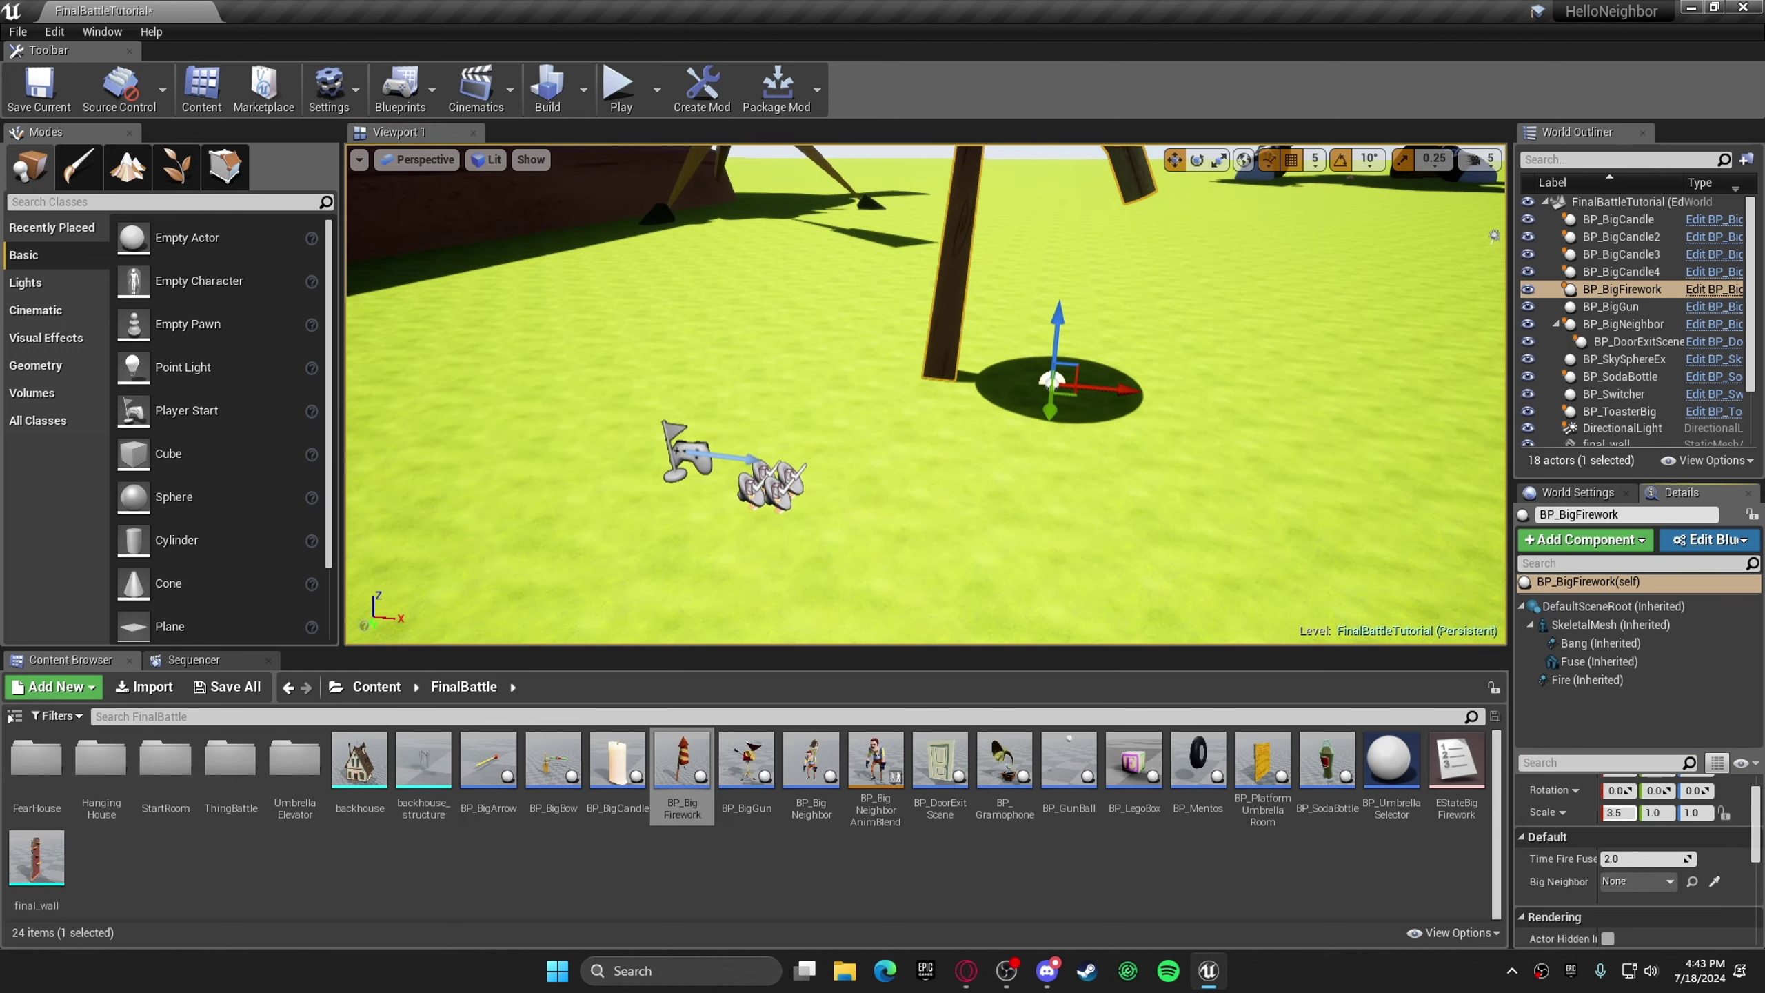
click(1661, 814)
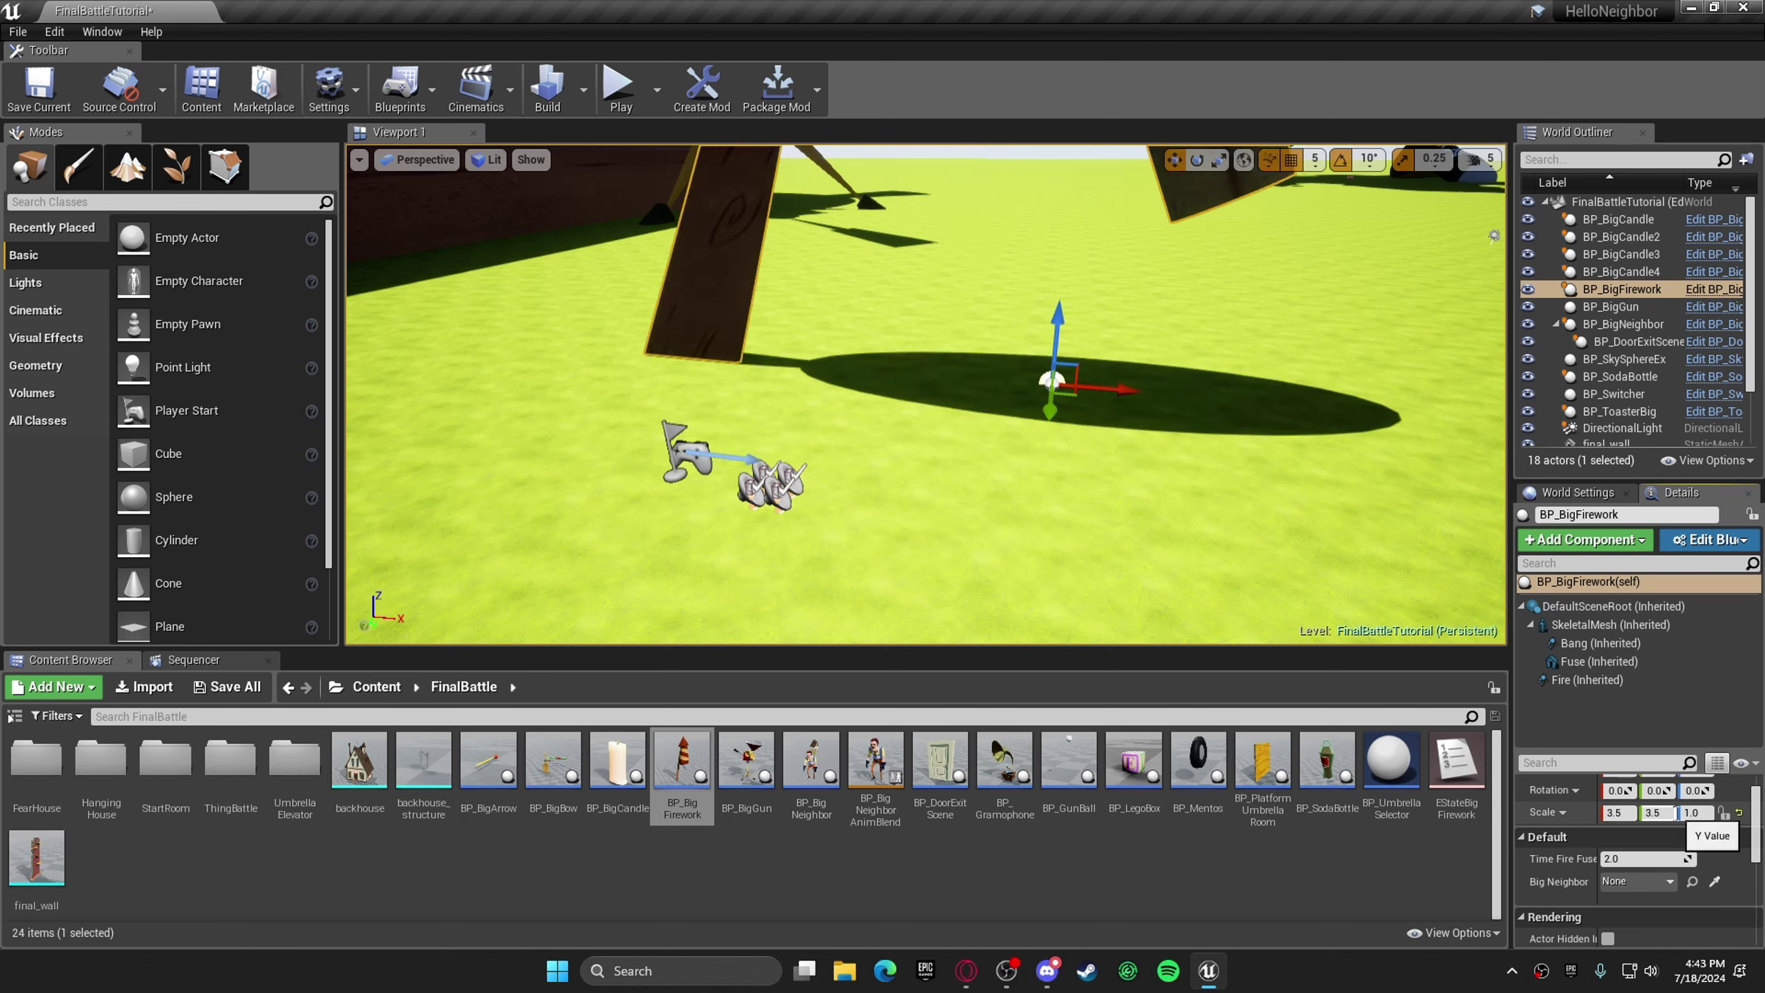
text(3.5)
click(1696, 813)
text(3)
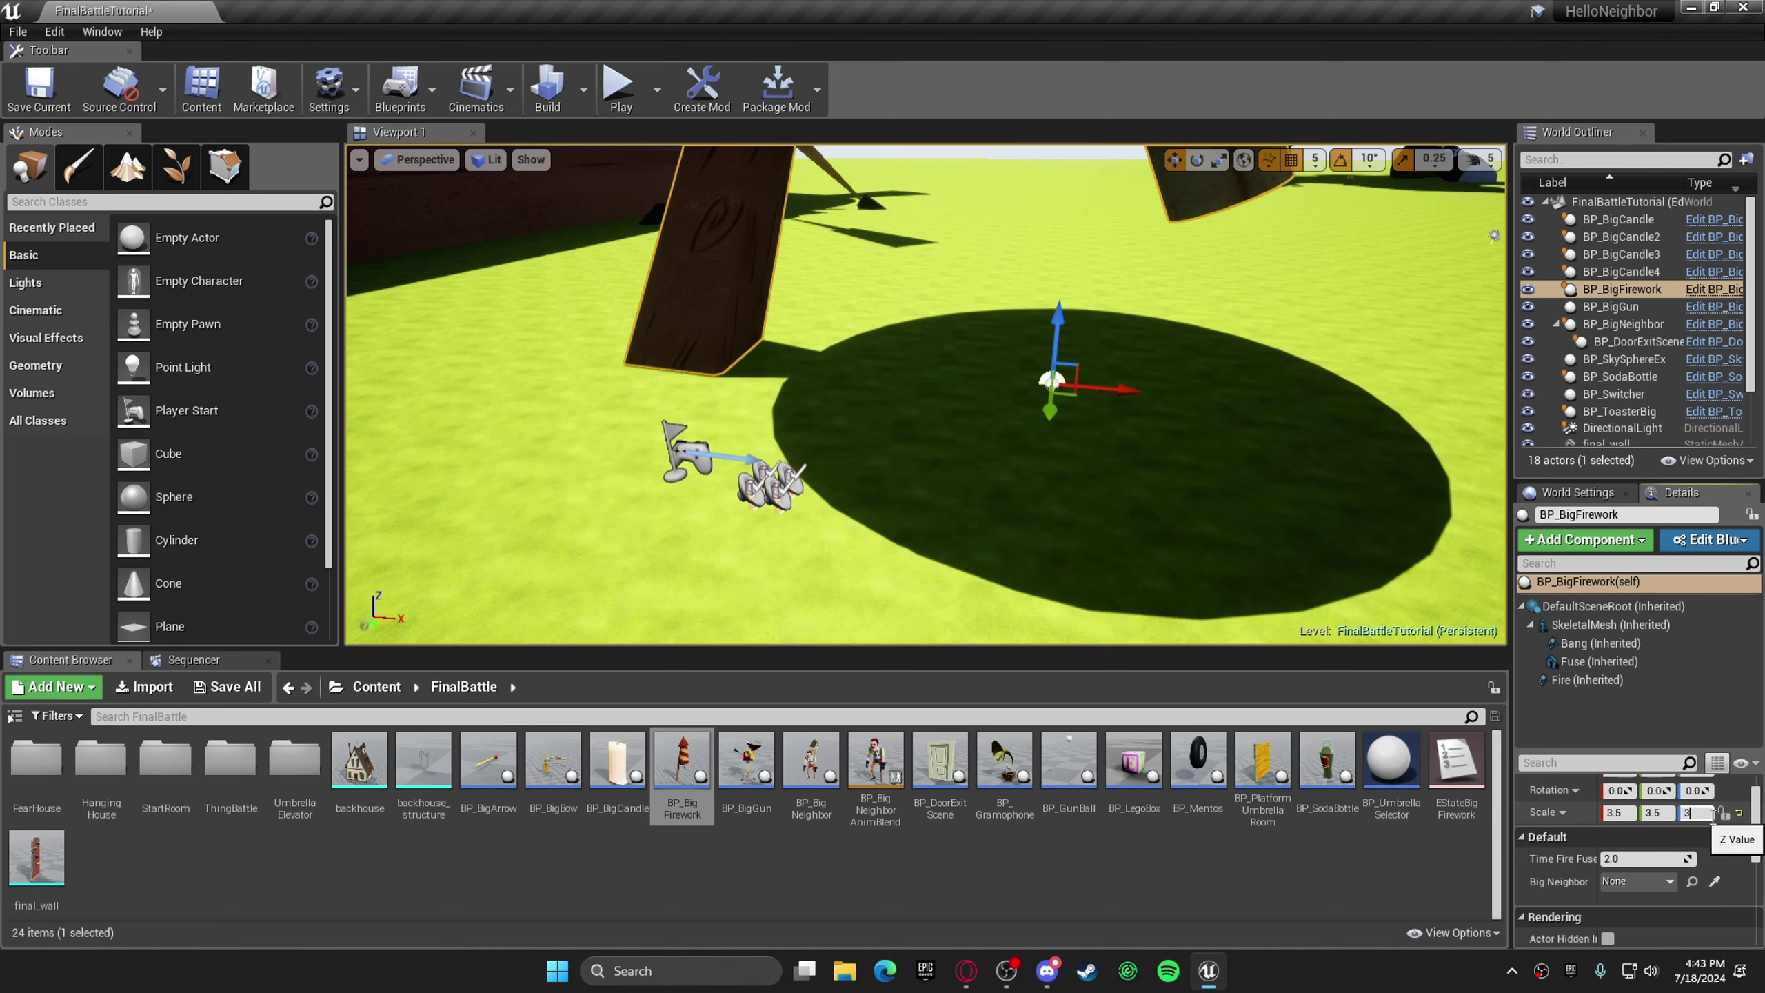
key(Return)
- Set the firework's X, Y and Z scale to 0.35
right_drag(720, 398, 715, 299)
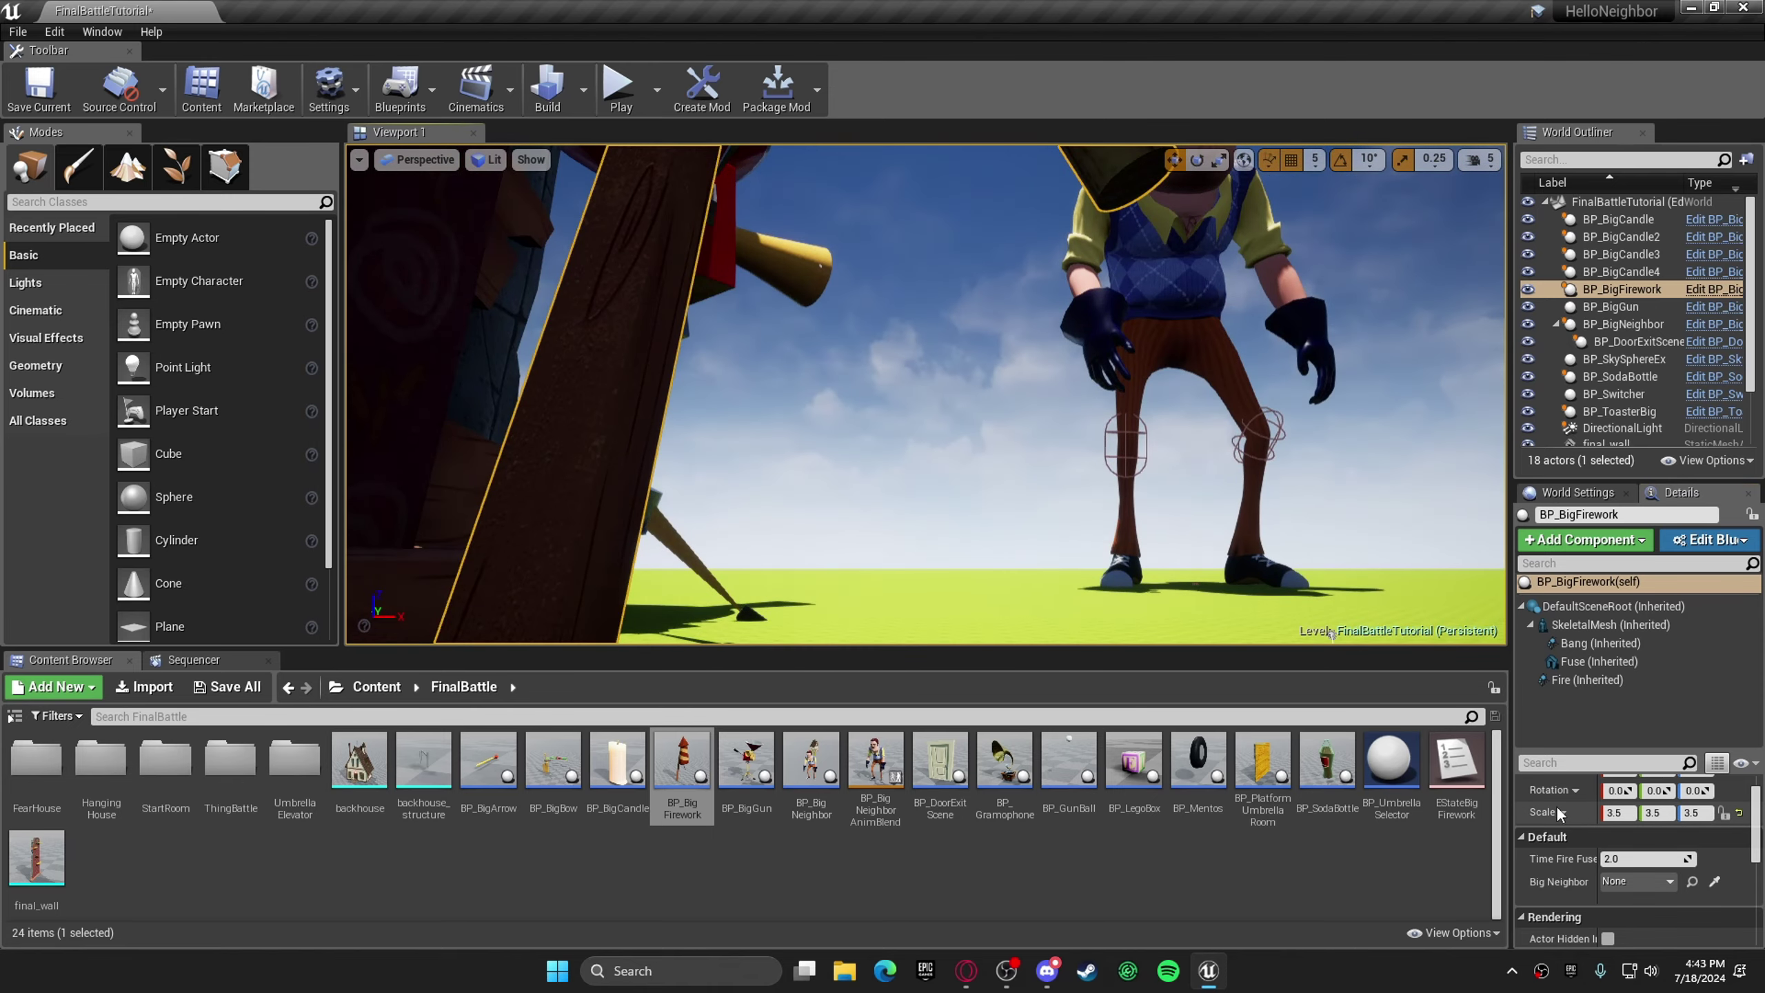
text(0.35)
key(Return)
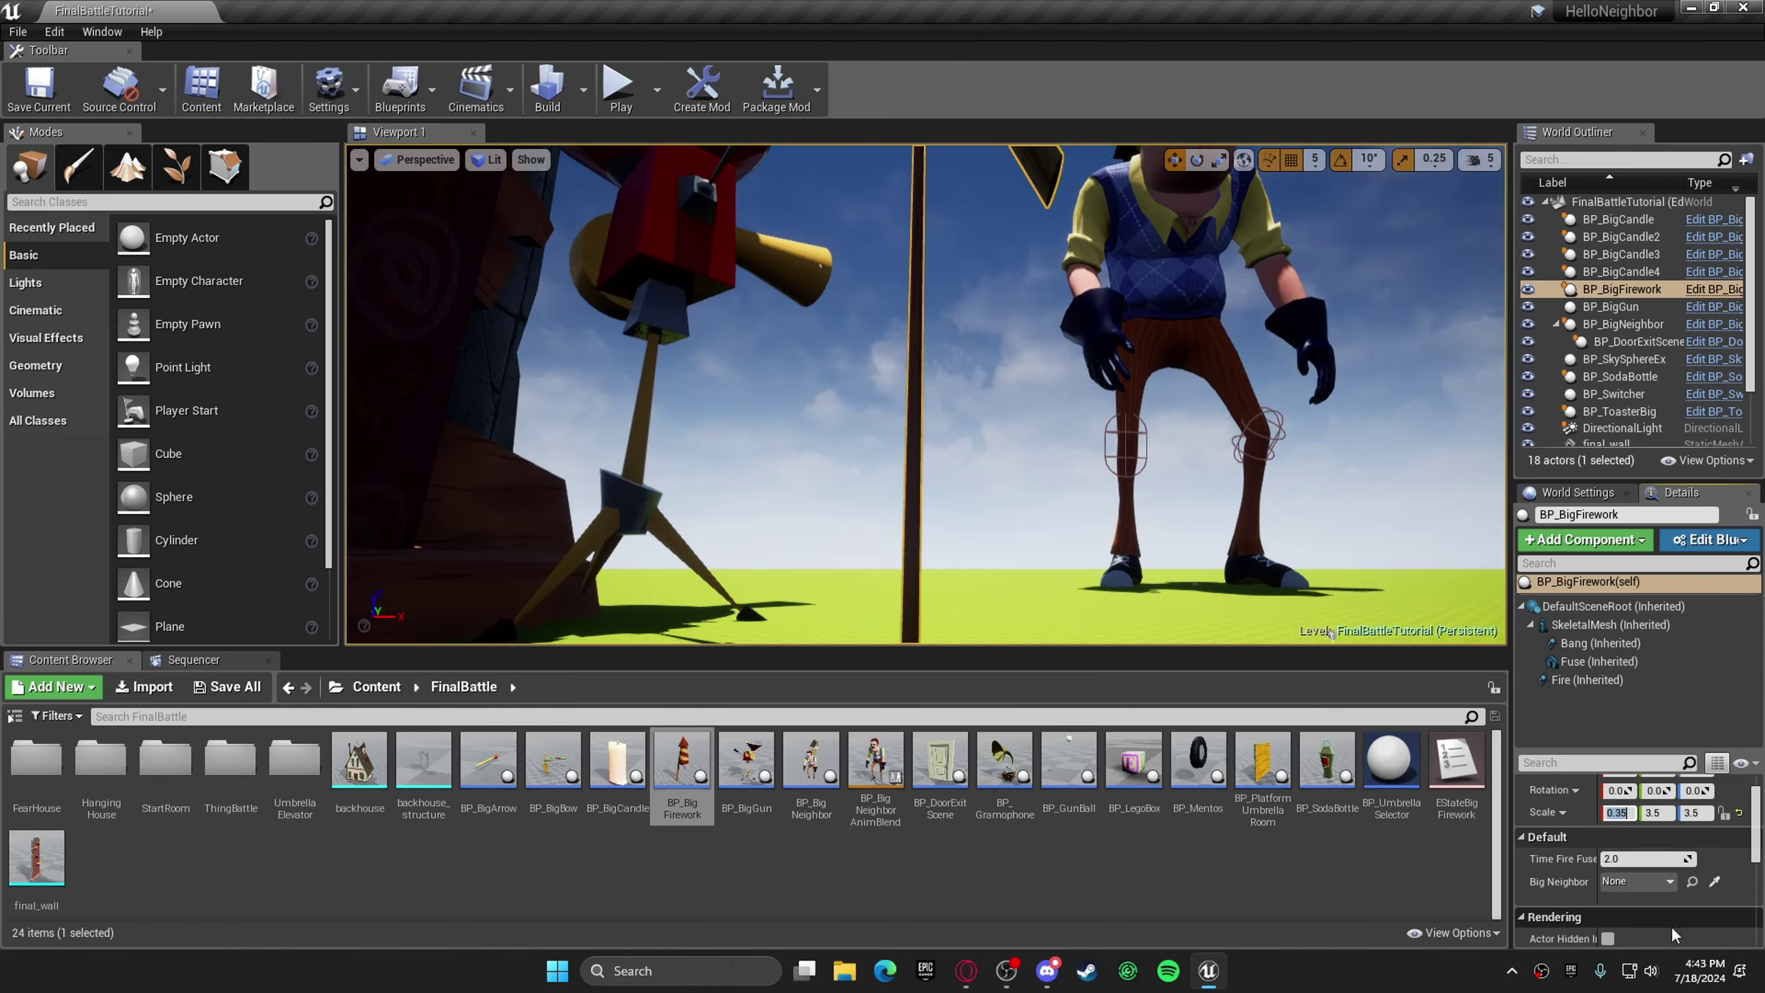
click(1689, 814)
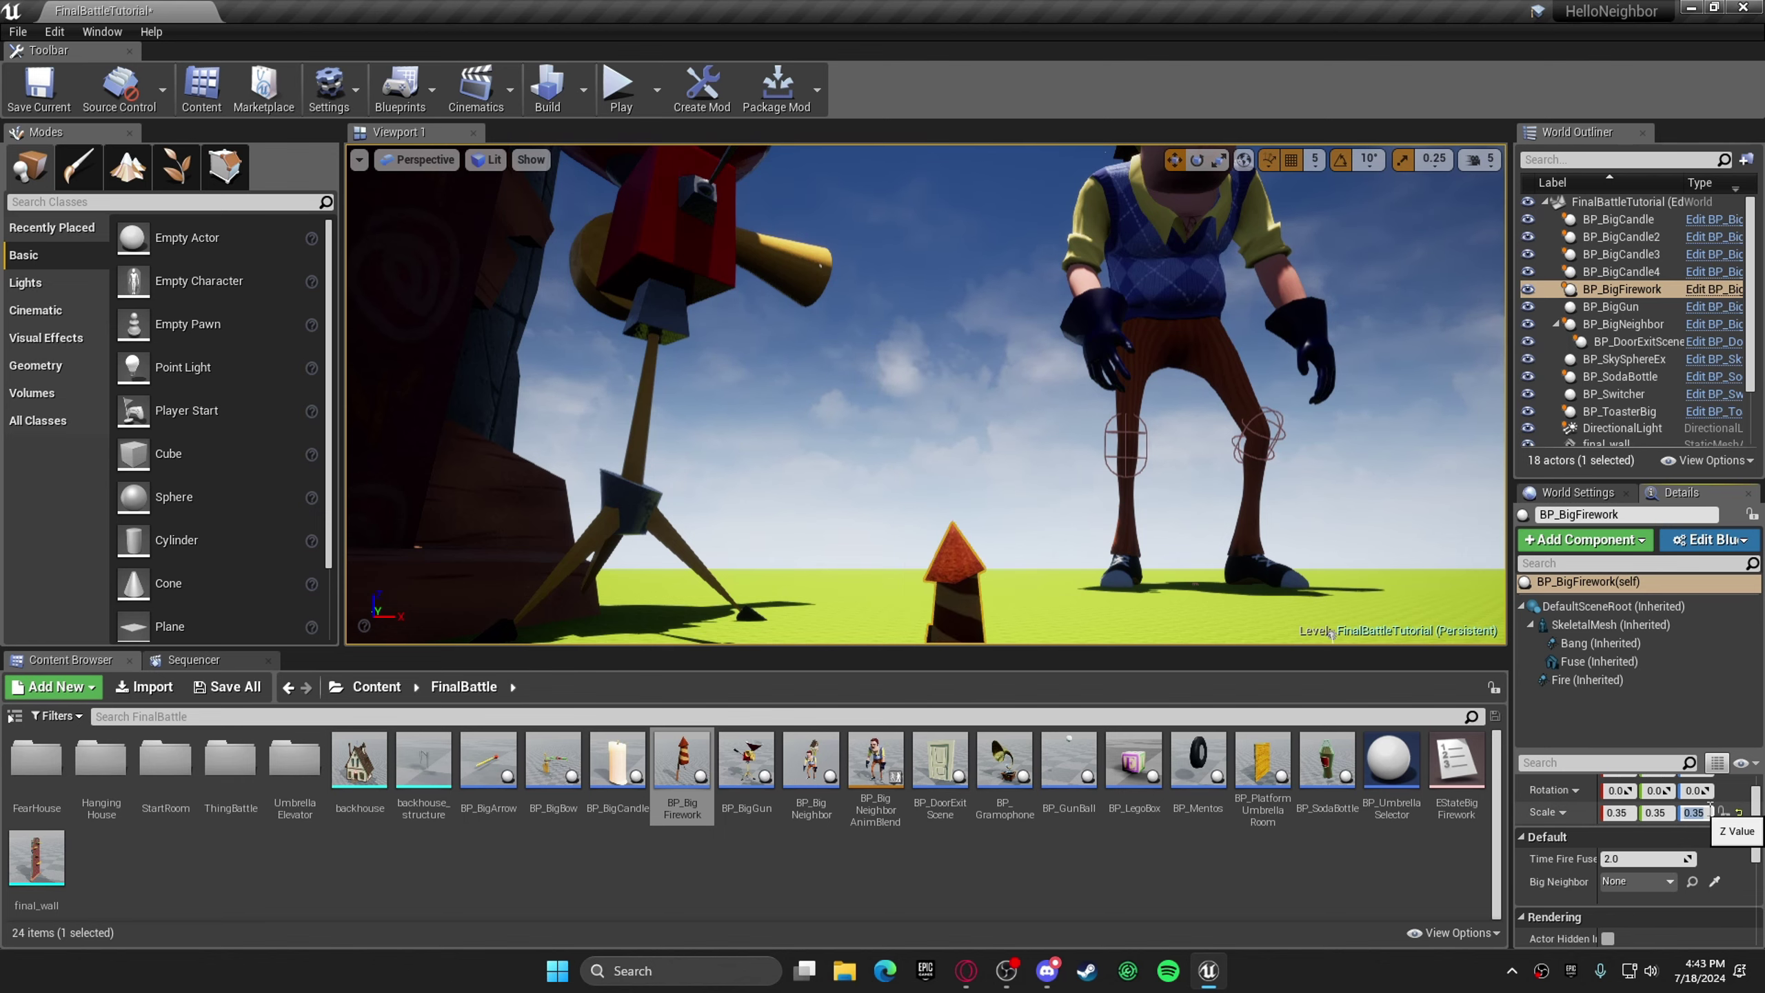
- Assign BP_BigNeighbor as the firework's Big Neighbor reference
mouse_move(1049, 489)
right_down()
mouse_move(1049, 549)
mouse_move(1014, 564)
mouse_move(987, 543)
mouse_move(1049, 489)
right_up()
key(w)
scroll(1049, 489, up, 1)
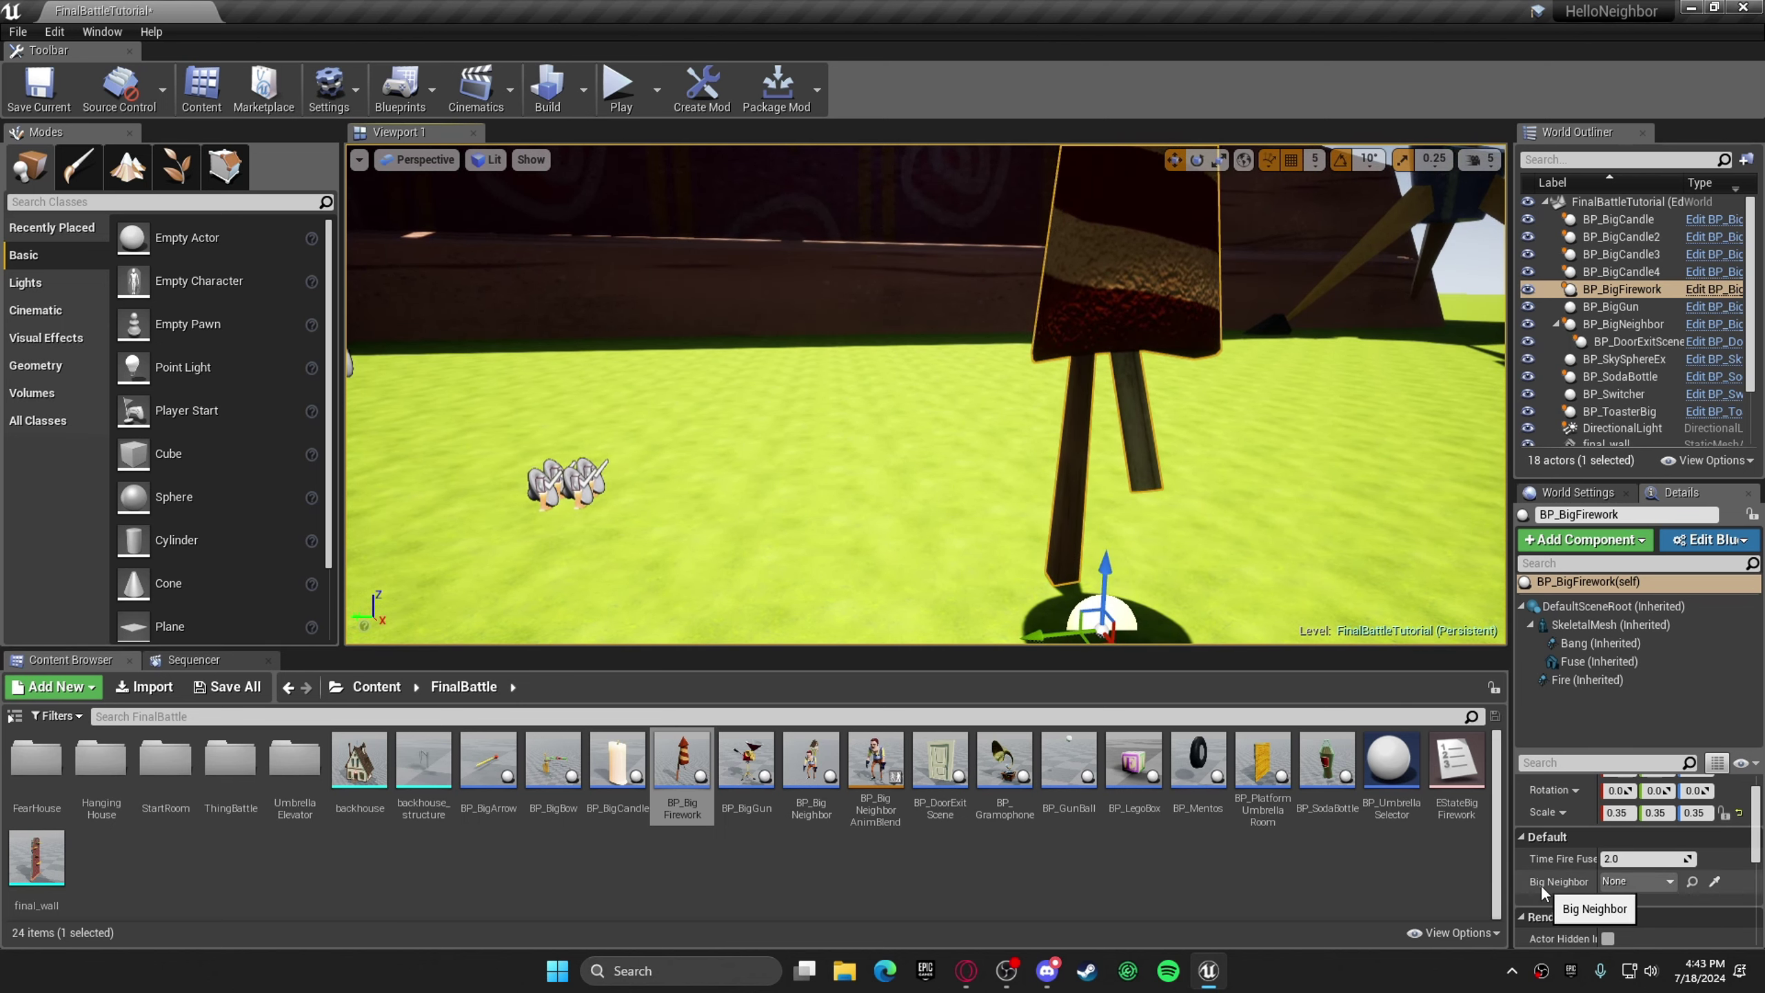
click(1641, 880)
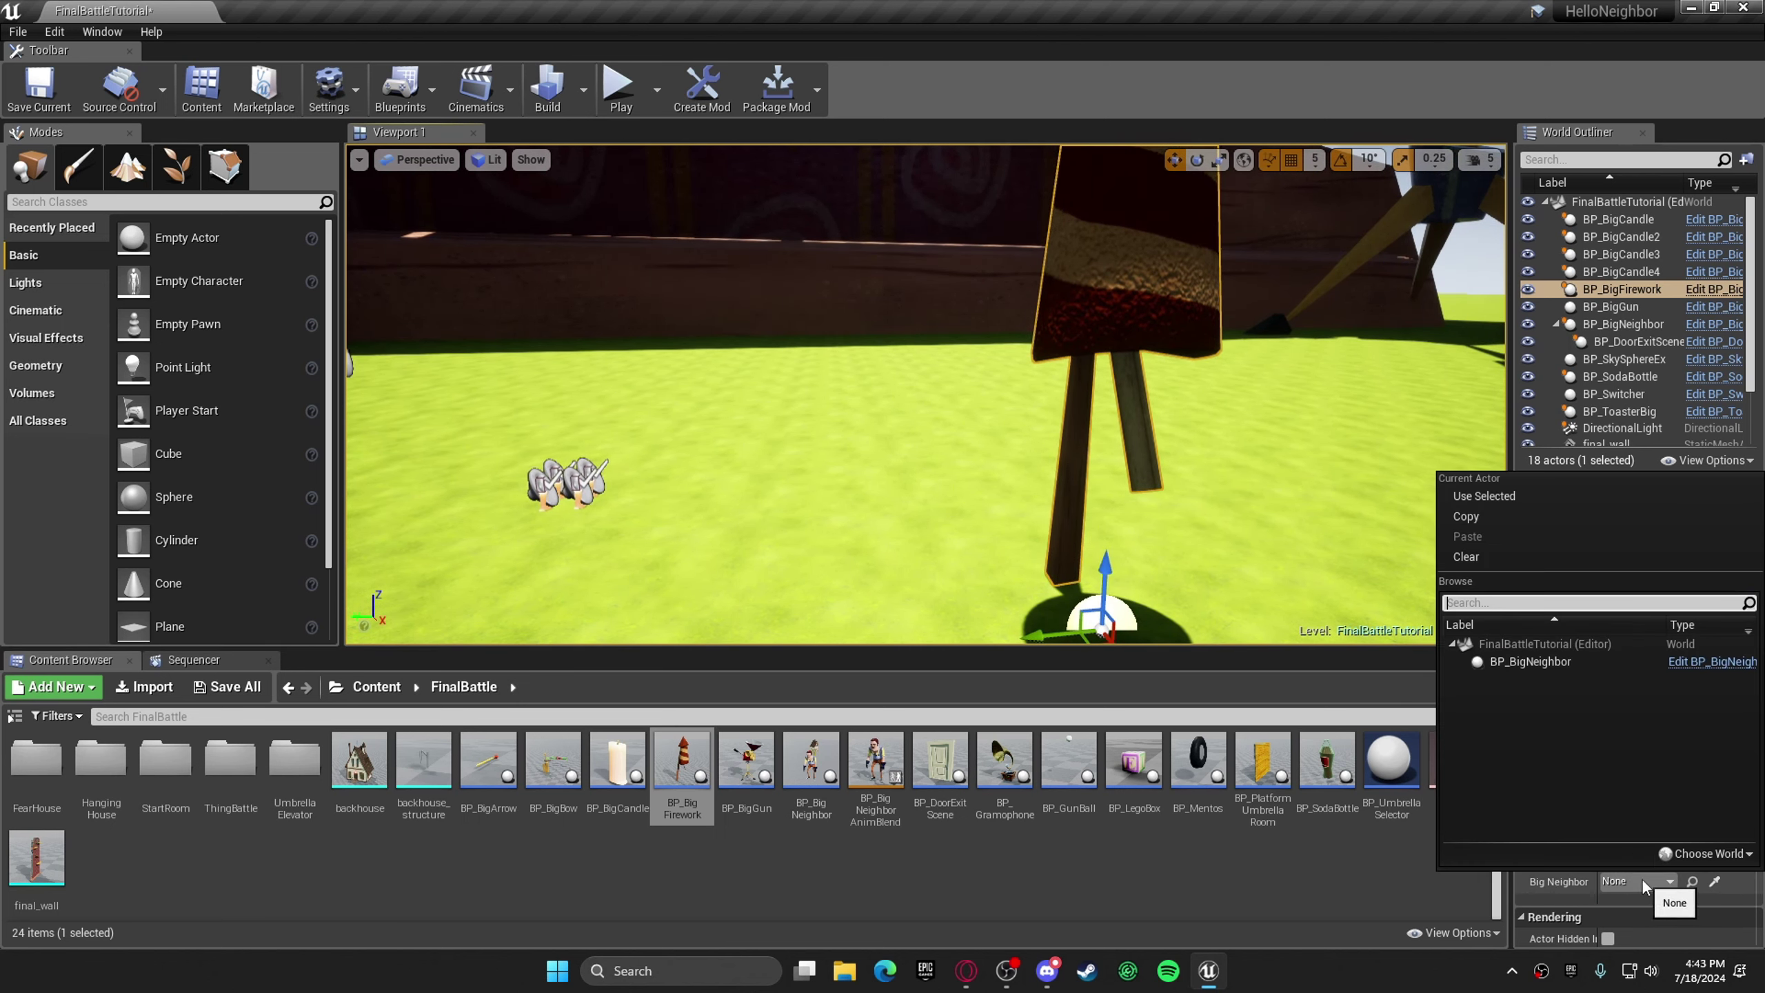
click(1536, 661)
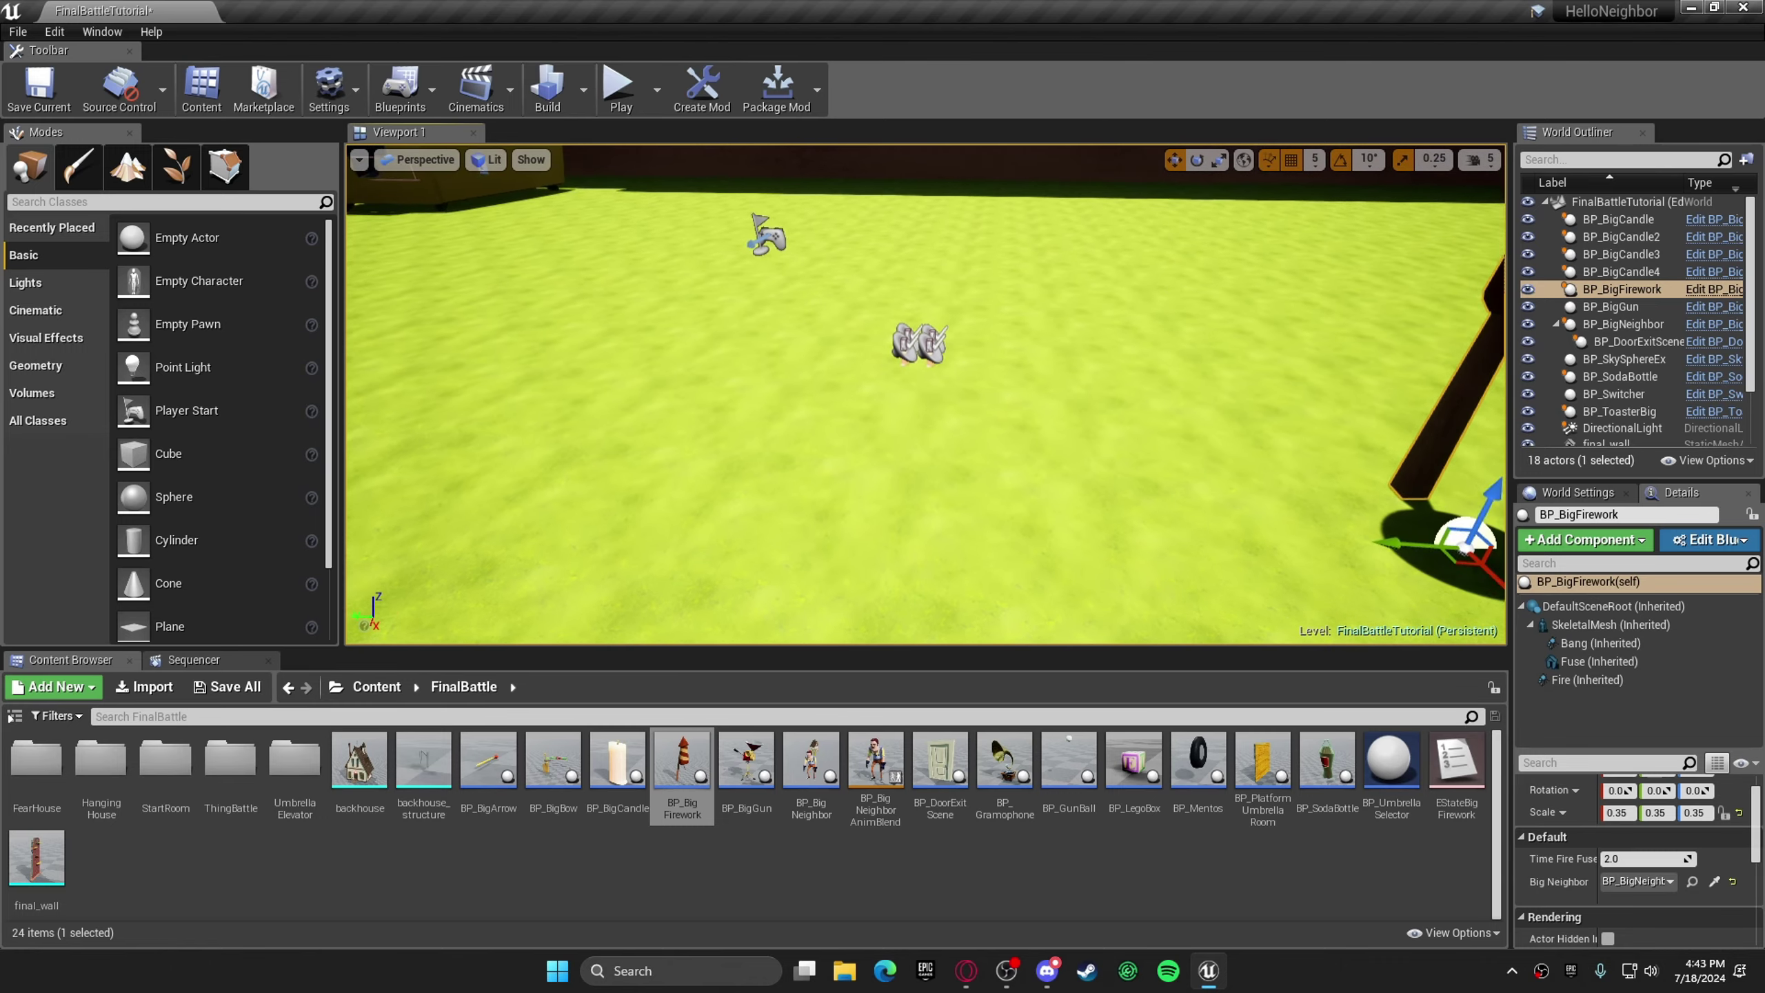
- Play the level in the editor despite the blueprint compiler errors, test the area around the firework and candles, and stop playing
click(794, 334)
click(619, 86)
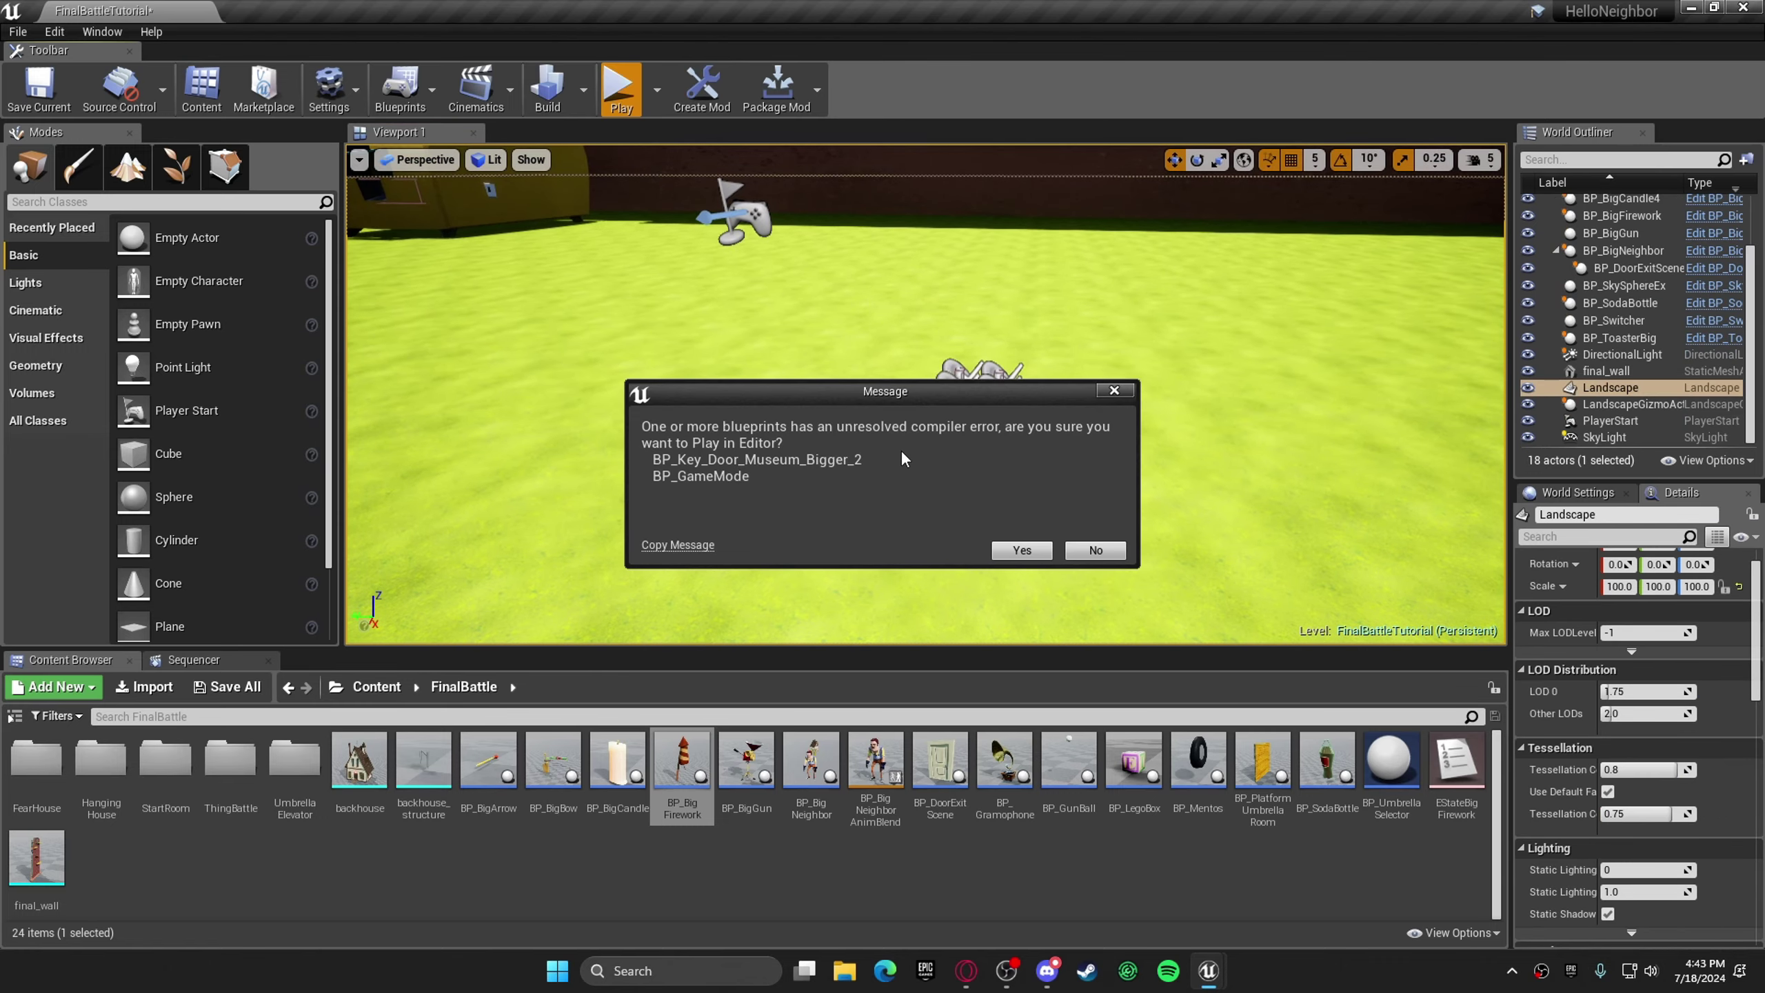
click(1011, 548)
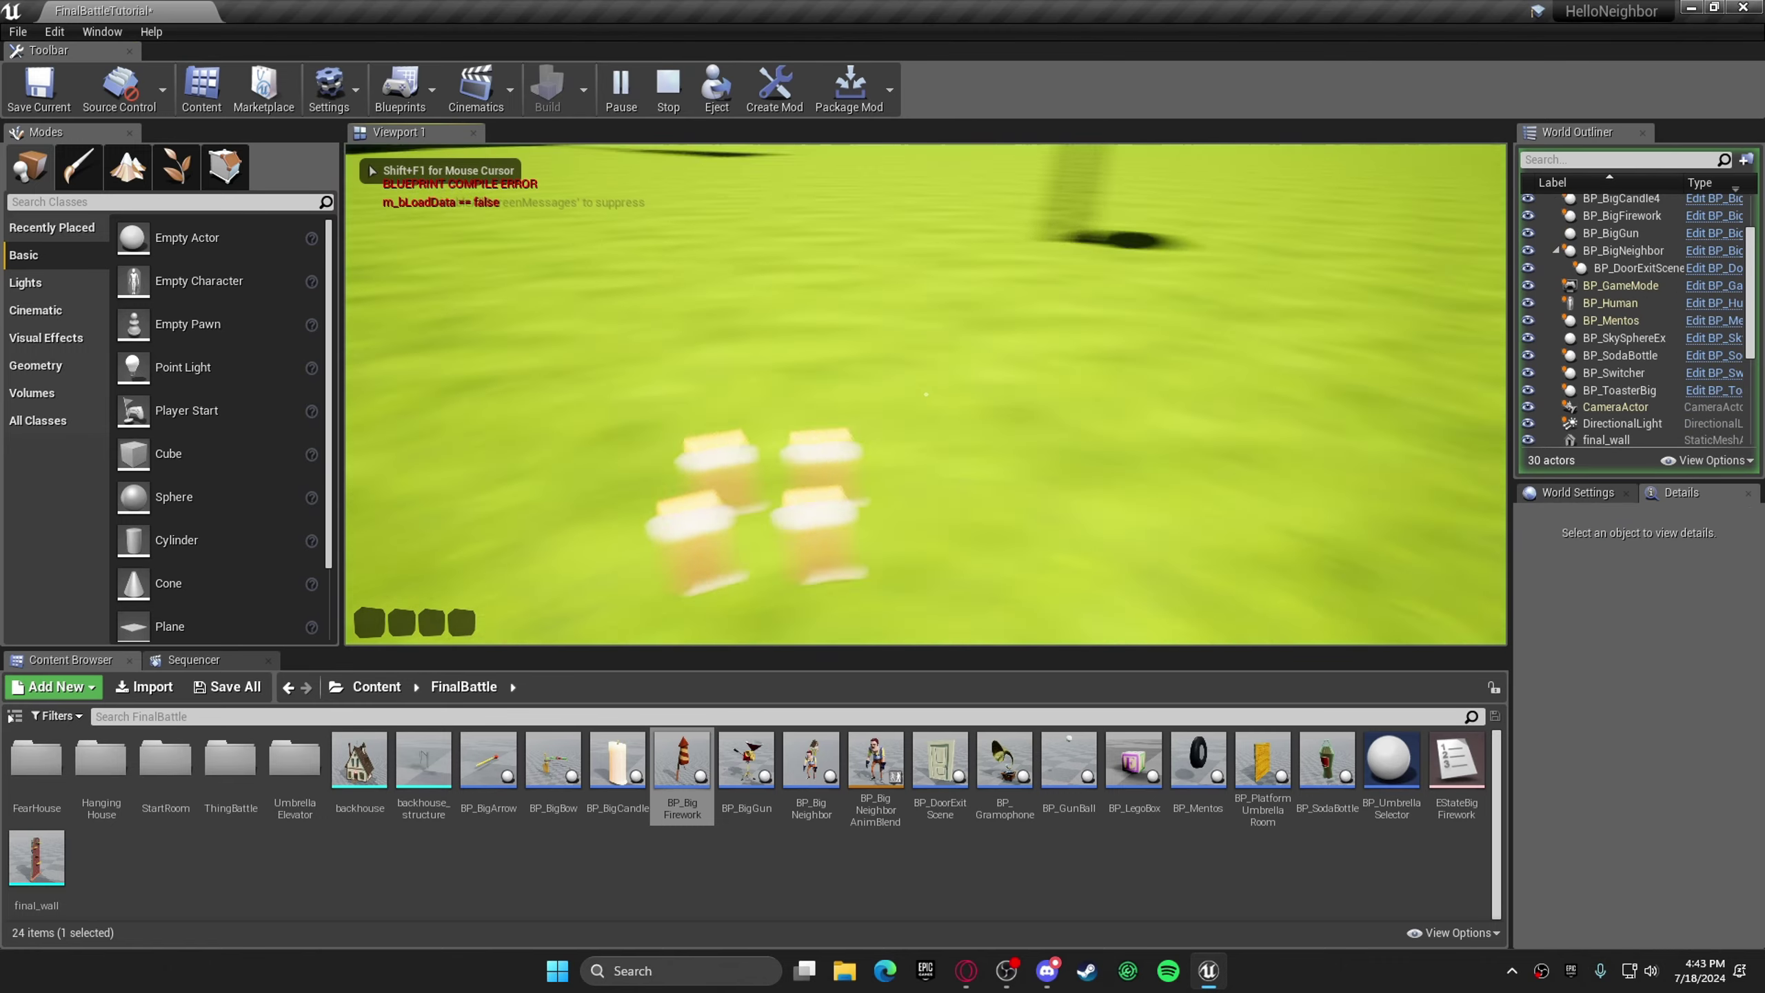
key(w)
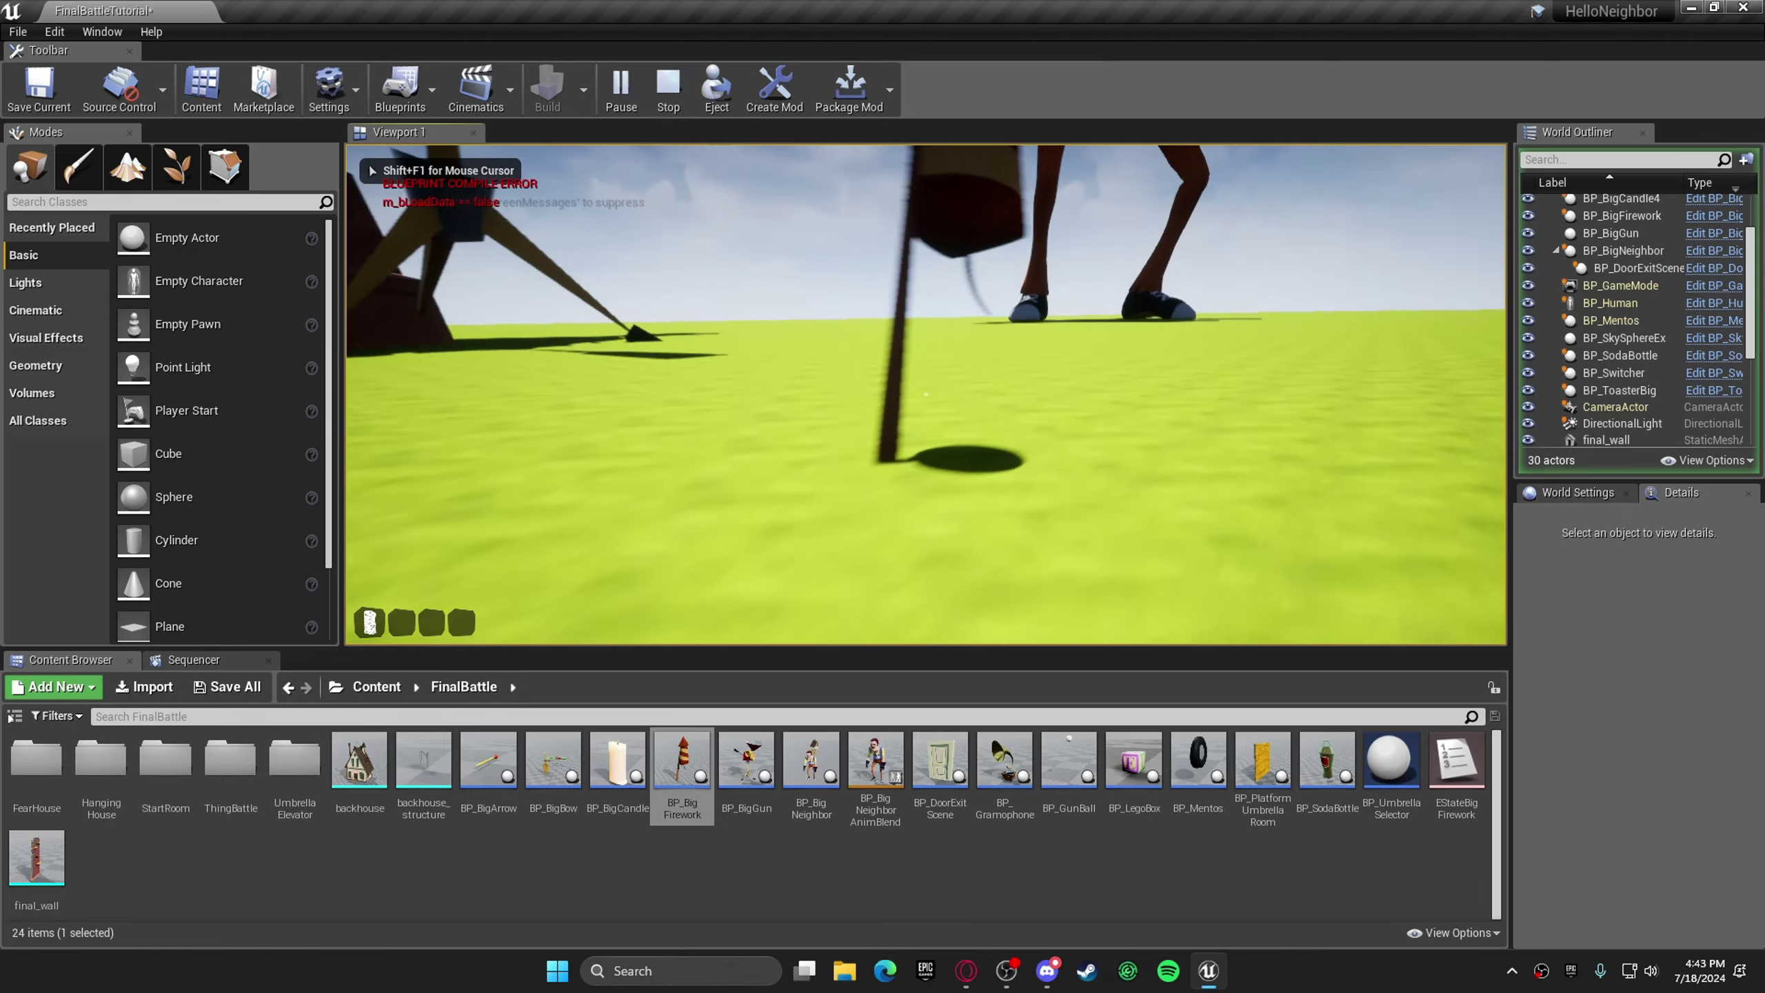
key(s)
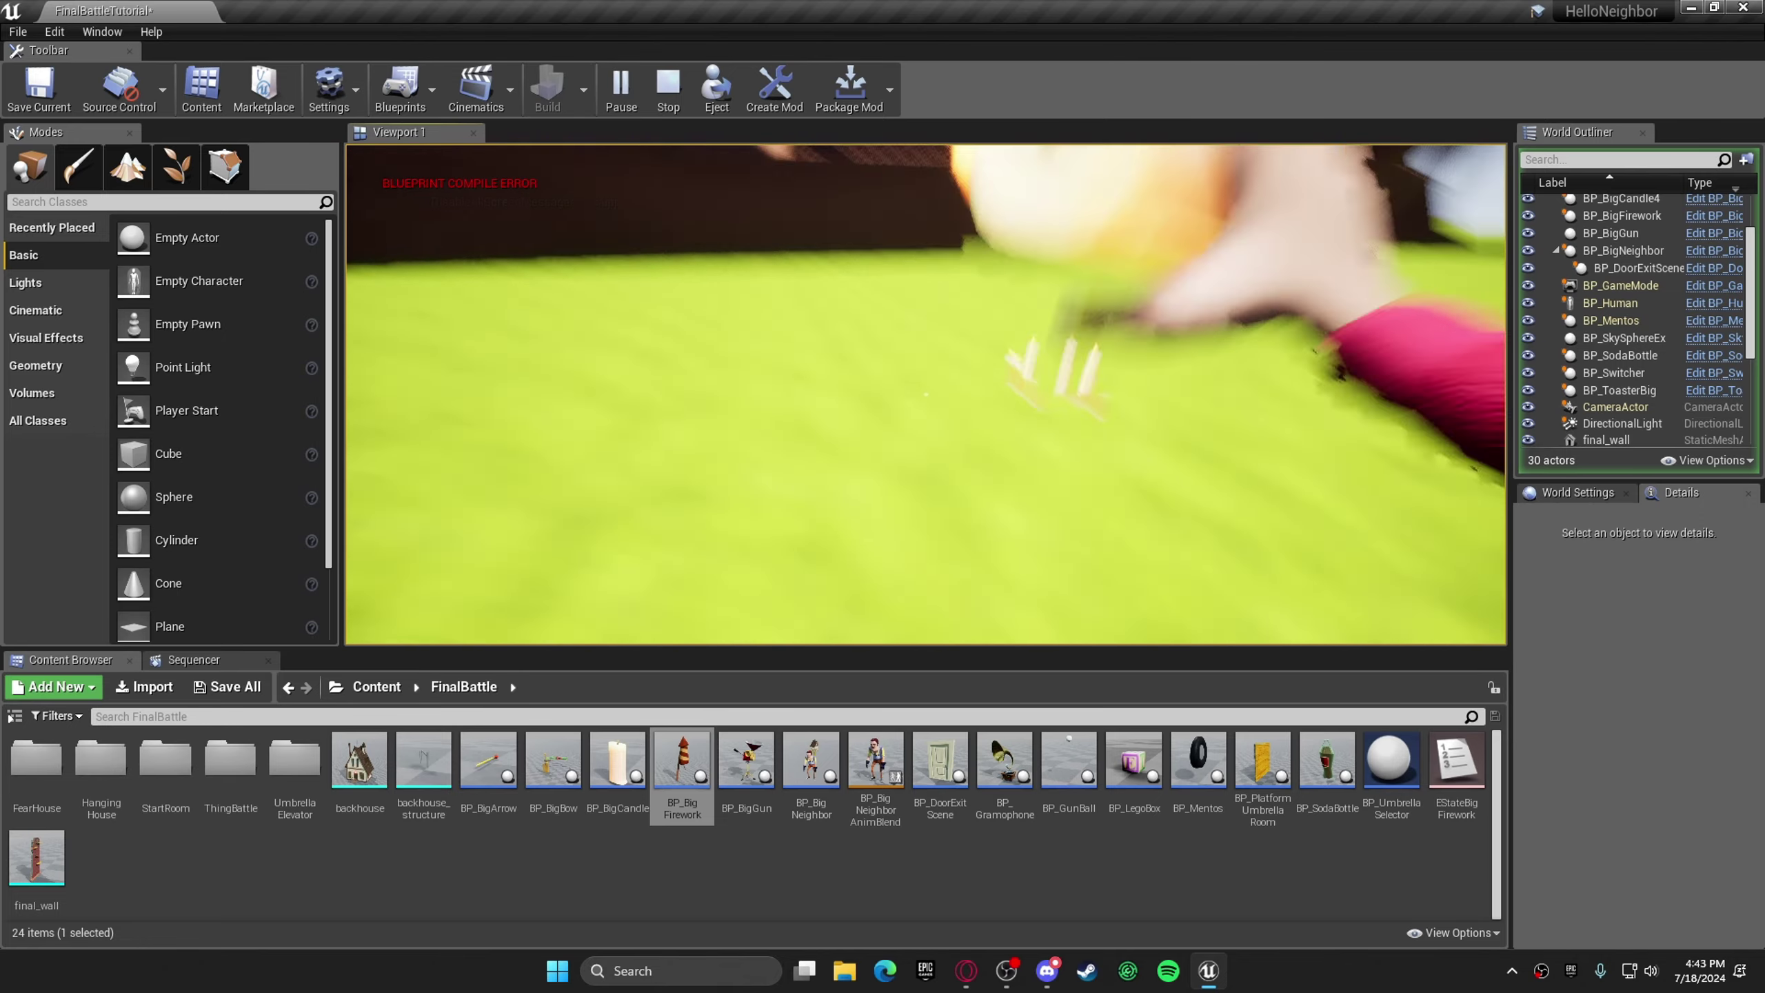
key(Escape)
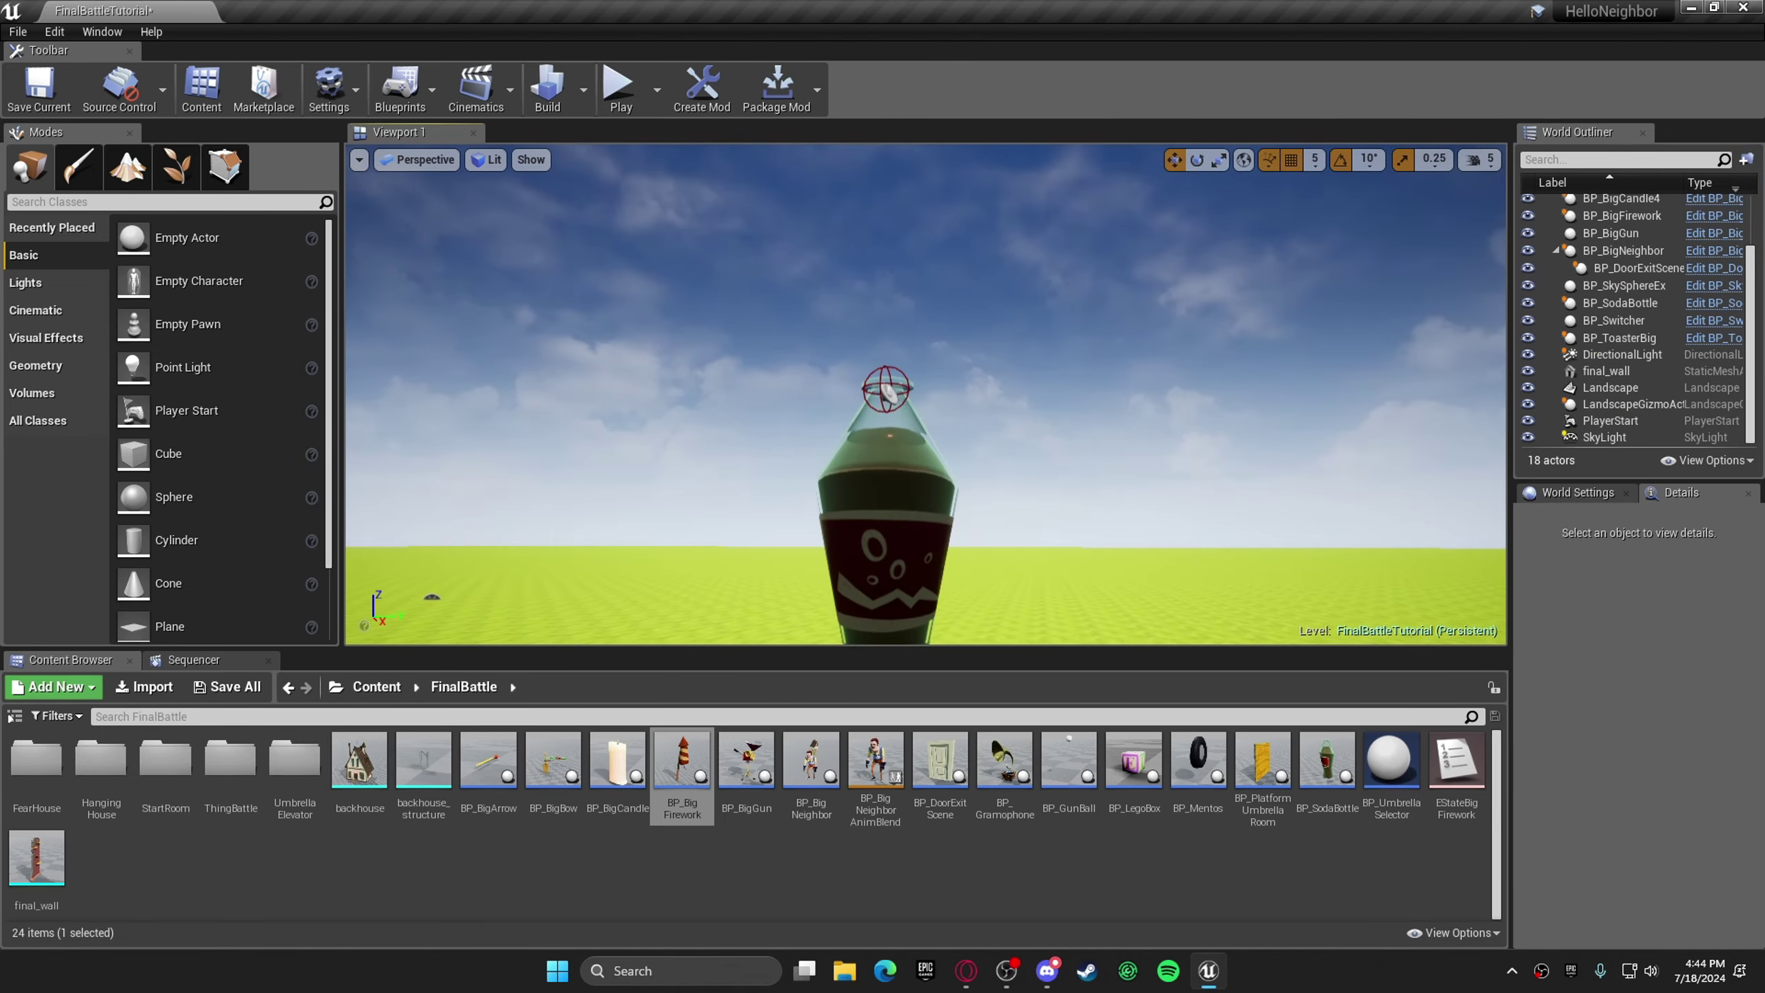
- Place another BP_SodaBottle next to the existing soda bottle and delete that extra copy
mouse_move(925, 395)
right_down()
mouse_move(931, 487)
mouse_move(876, 403)
mouse_move(855, 501)
mouse_move(833, 480)
mouse_move(921, 396)
right_up()
key(w)
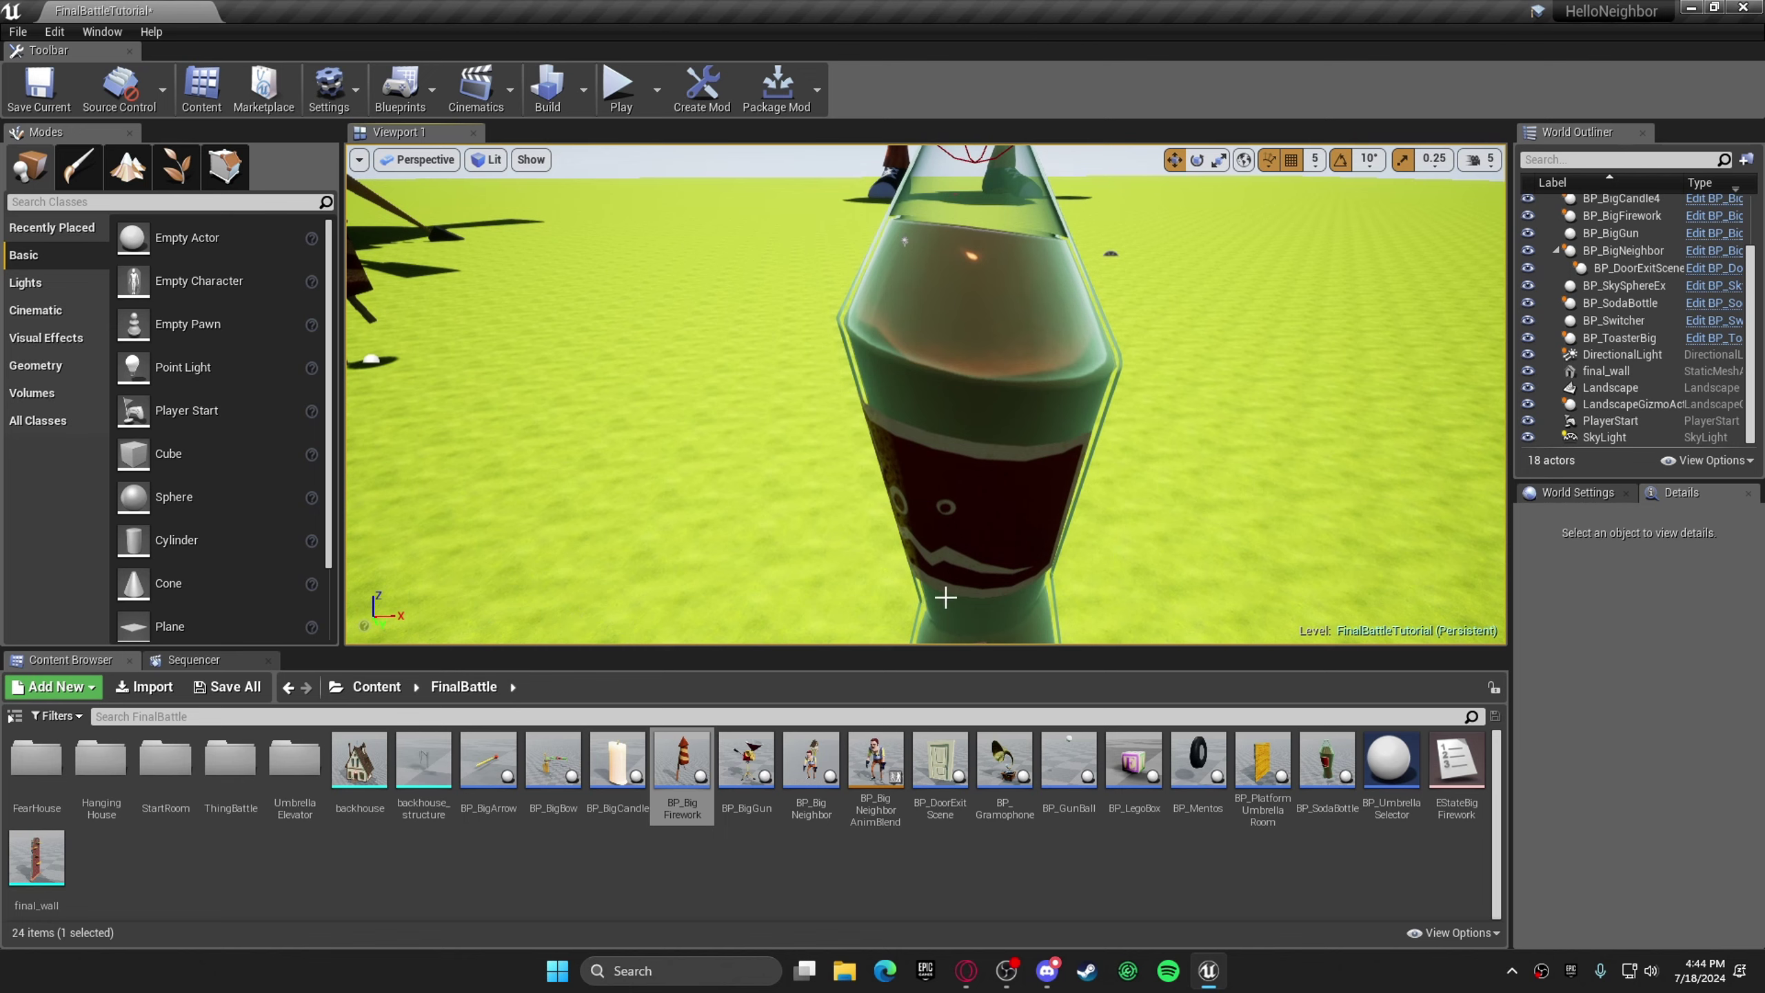
right_drag(945, 597, 917, 578)
drag(1325, 759, 1254, 639)
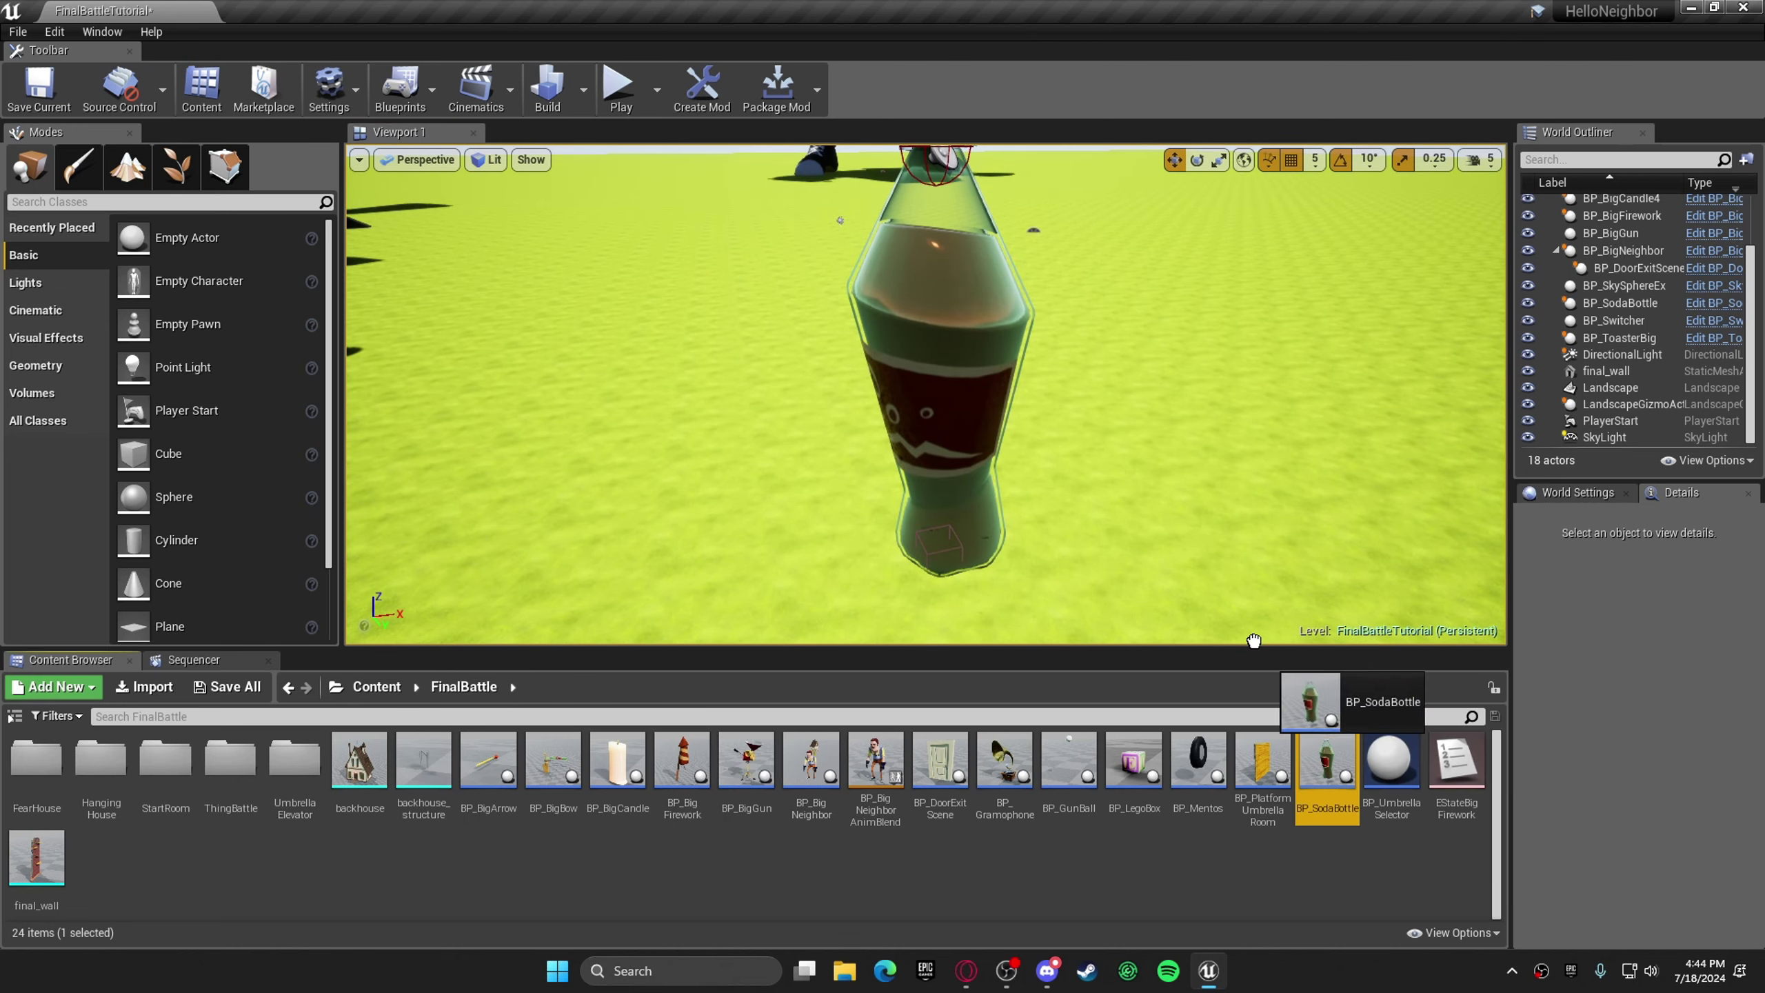
drag(988, 548, 1032, 588)
key(Delete)
- Place BP_Mentos on the grass beside the base of the soda bottle and raise it slightly above the ground
right_drag(1158, 530, 1133, 591)
key(w)
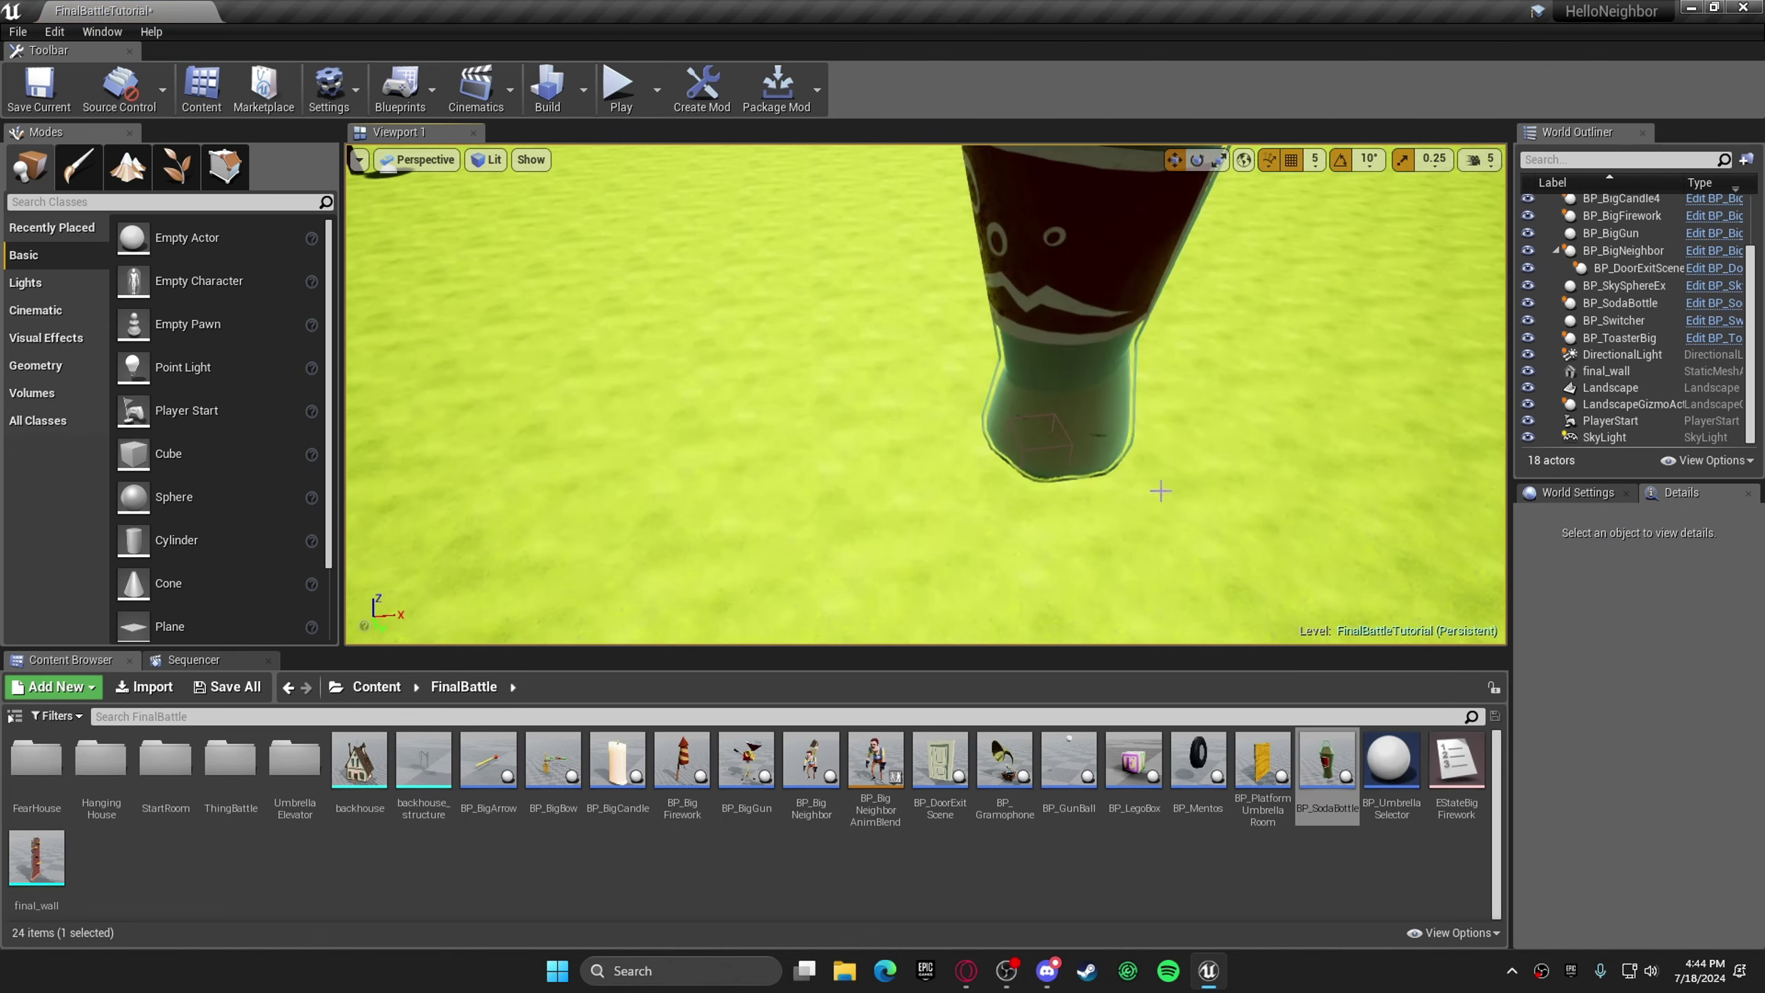
drag(1198, 759, 926, 483)
click(939, 491)
key(w)
right_drag(938, 492, 990, 431)
key(a)
key(w)
key(s)
click(987, 494)
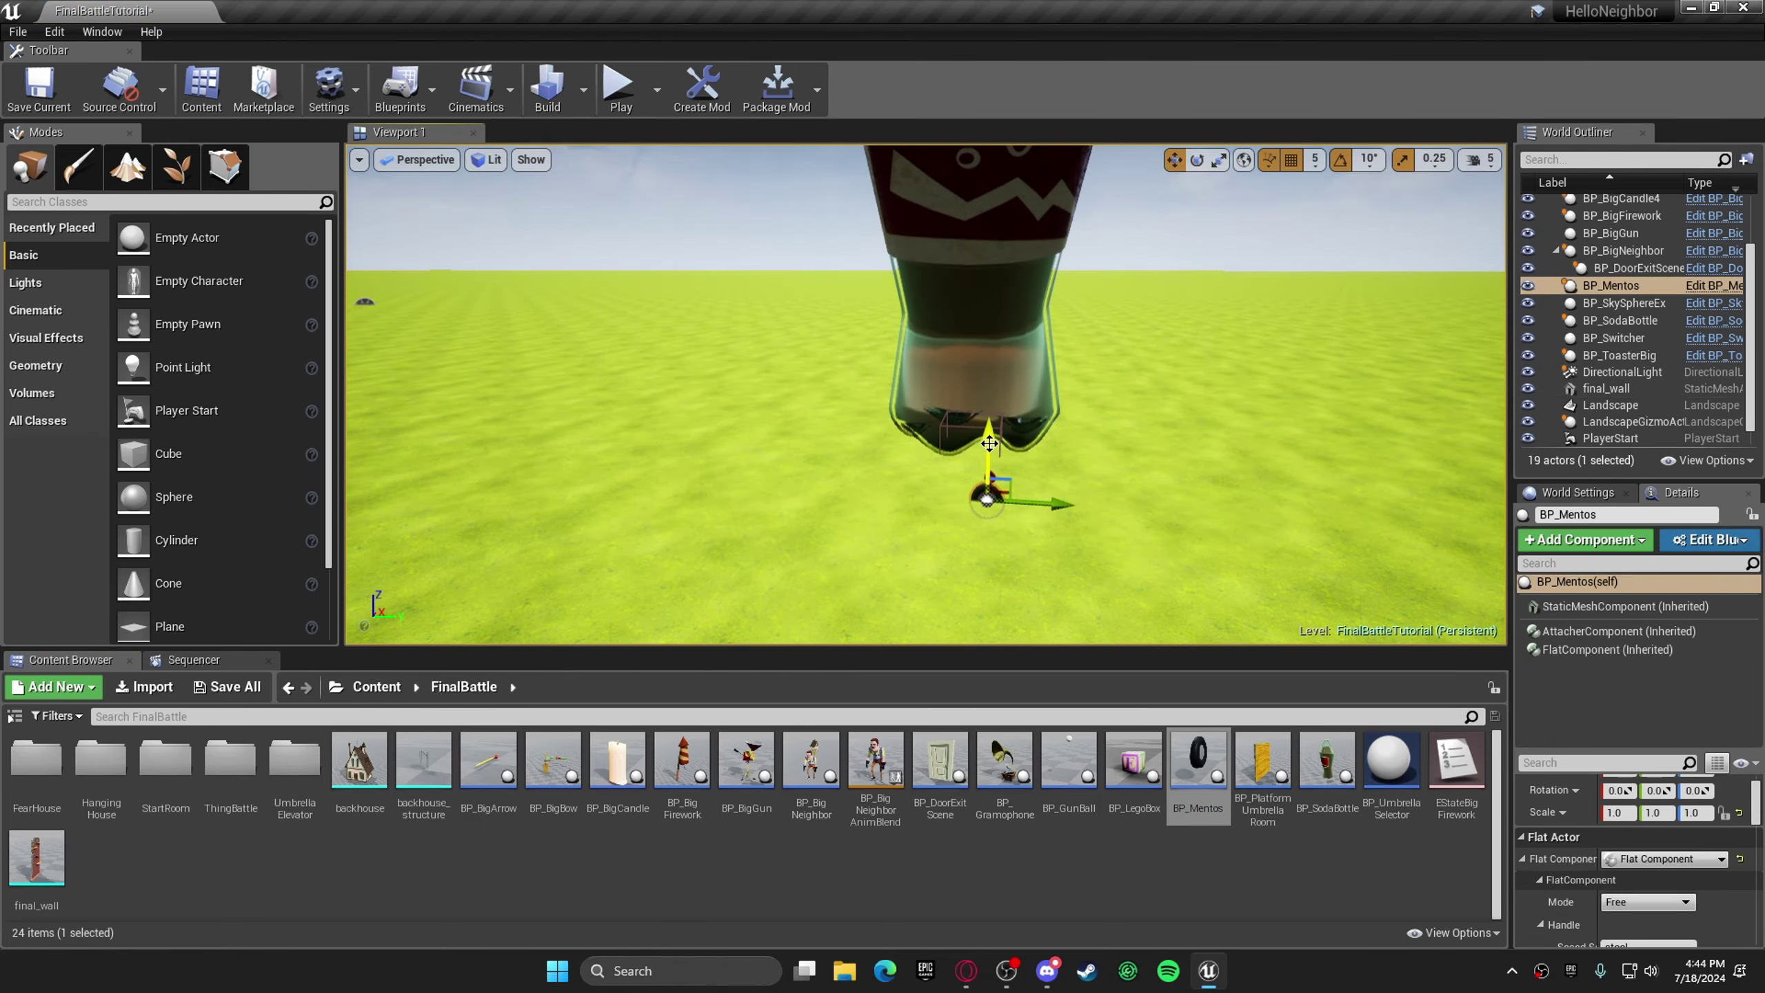
- Assign BP_BigNeighbor as the Big Neighbor reference of the BP_SodaBottle actor
key(d)
right_drag(1119, 506, 1063, 514)
click(1119, 505)
key(s)
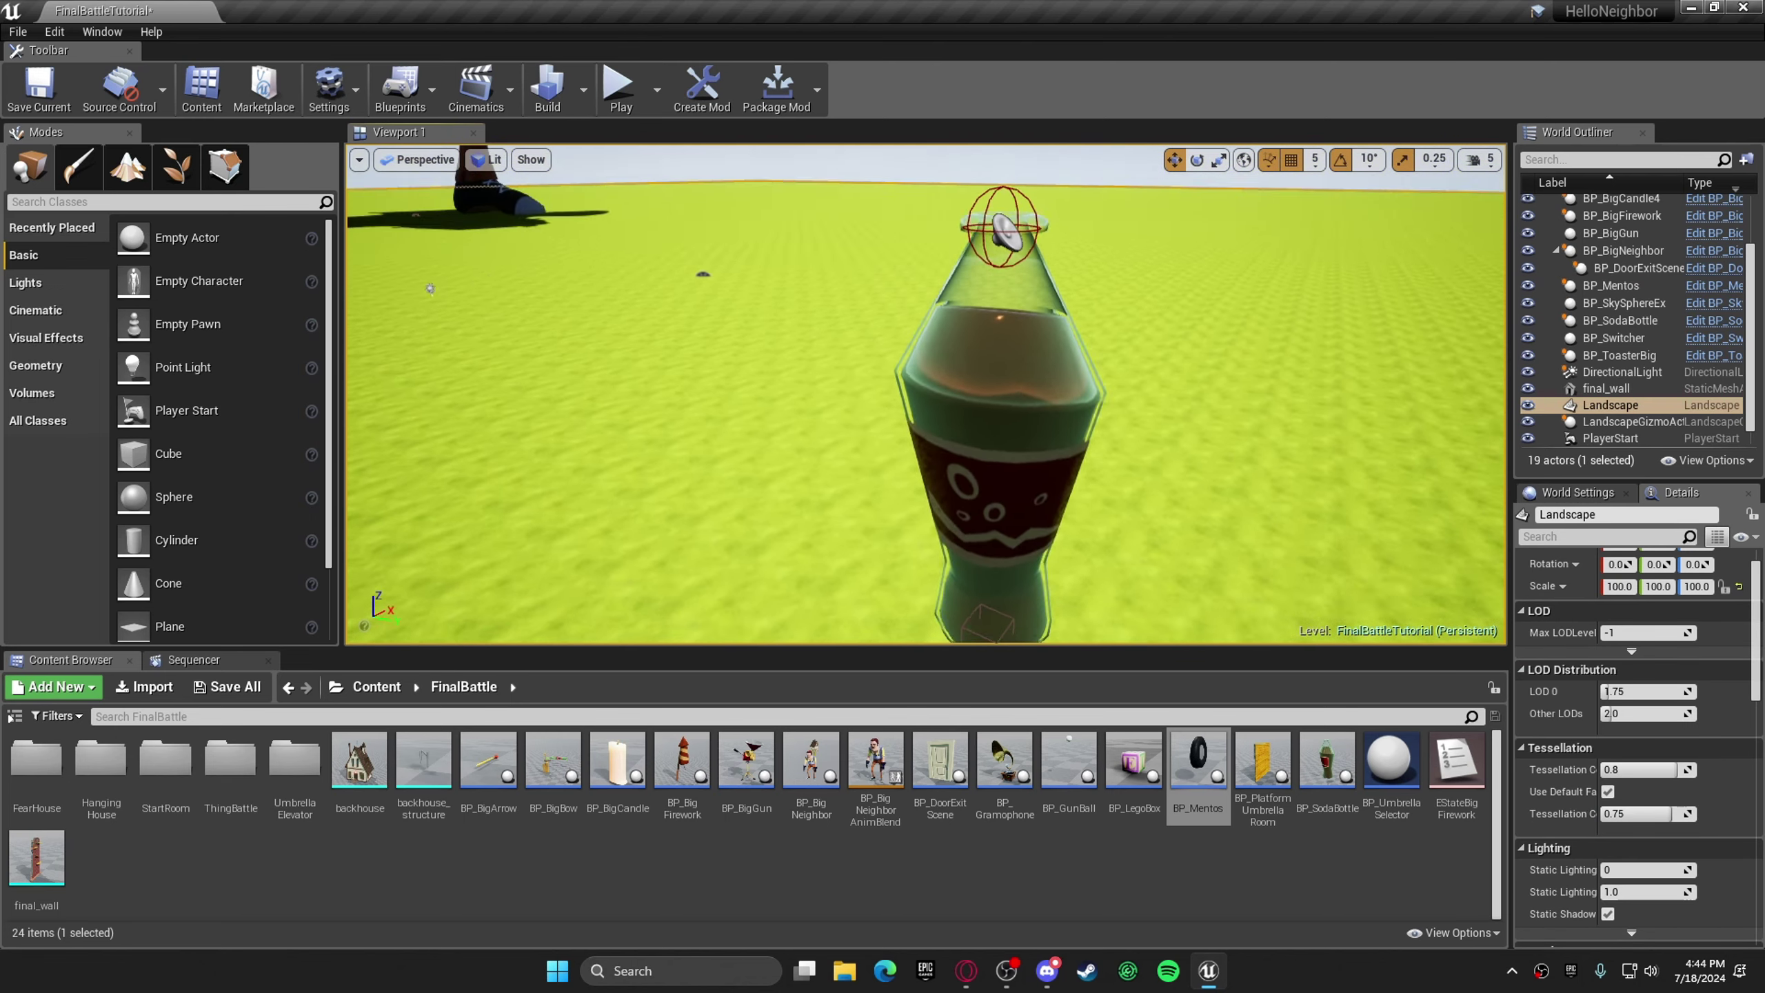
key(s)
right_drag(922, 359, 917, 288)
right_drag(975, 433, 897, 473)
key(d)
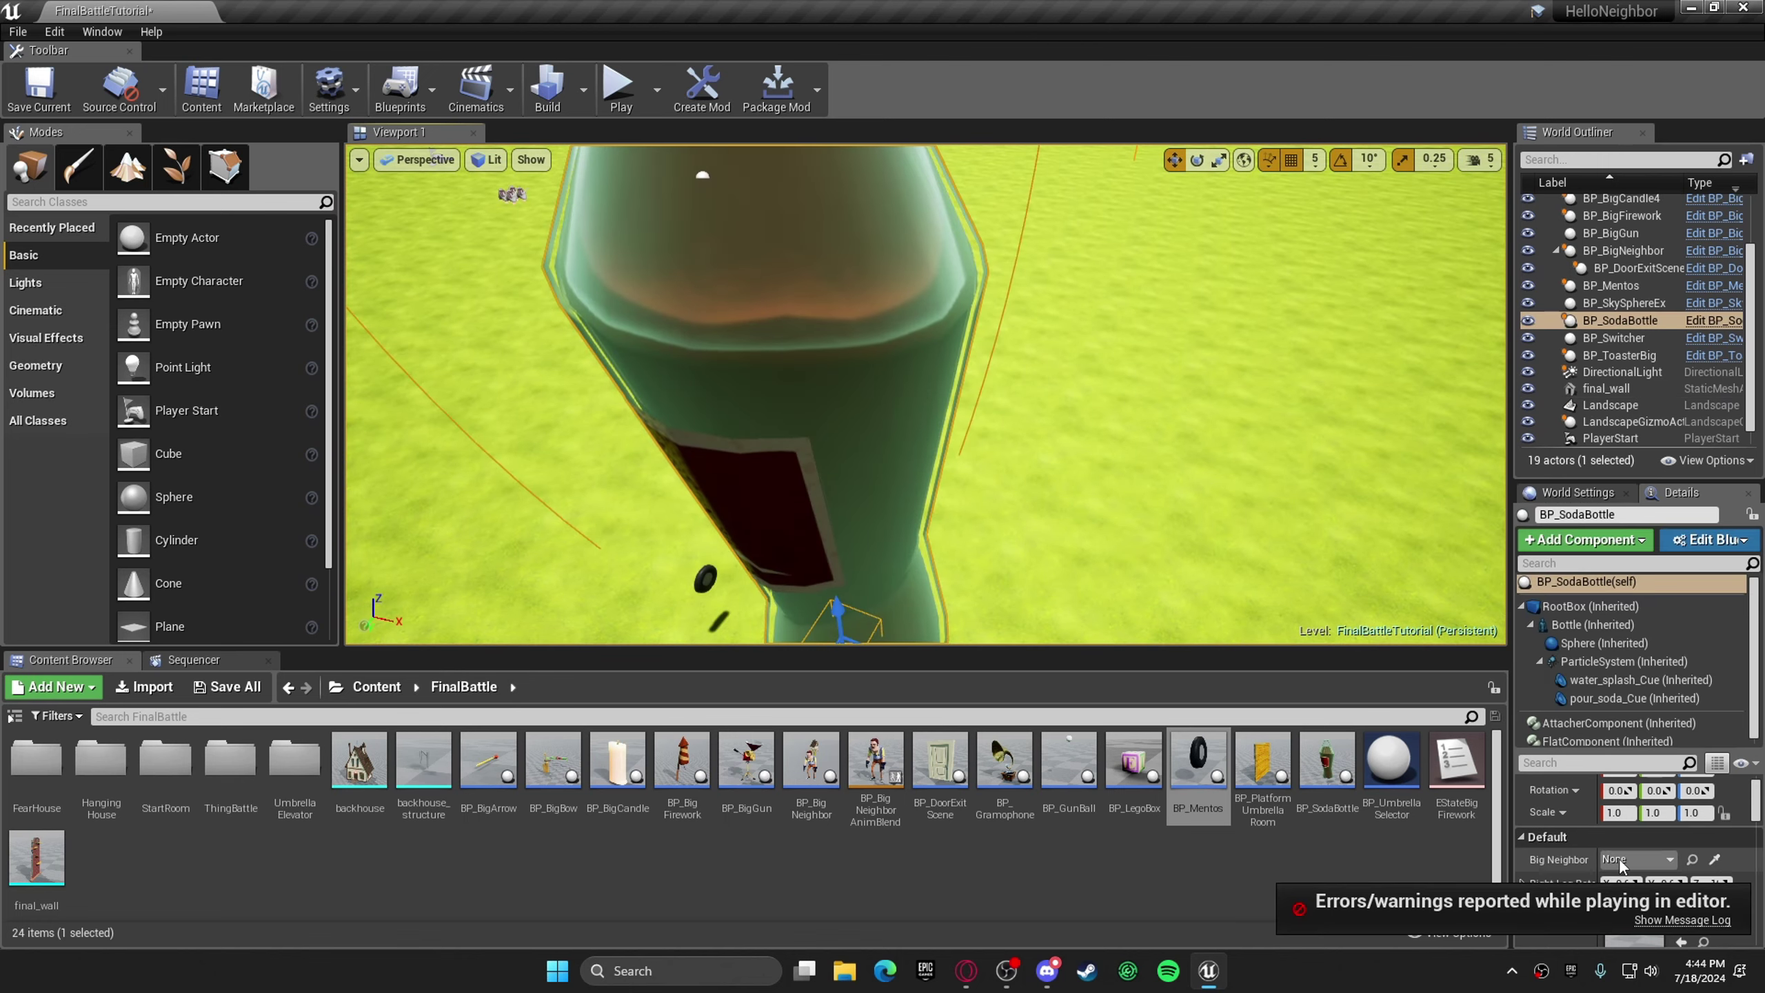
click(1626, 860)
click(1577, 641)
- Play the level in the editor to test using the Mentos on the soda bottle, and stop playing
key(s)
right_drag(1181, 444, 1119, 451)
click(1077, 452)
key(w)
key(d)
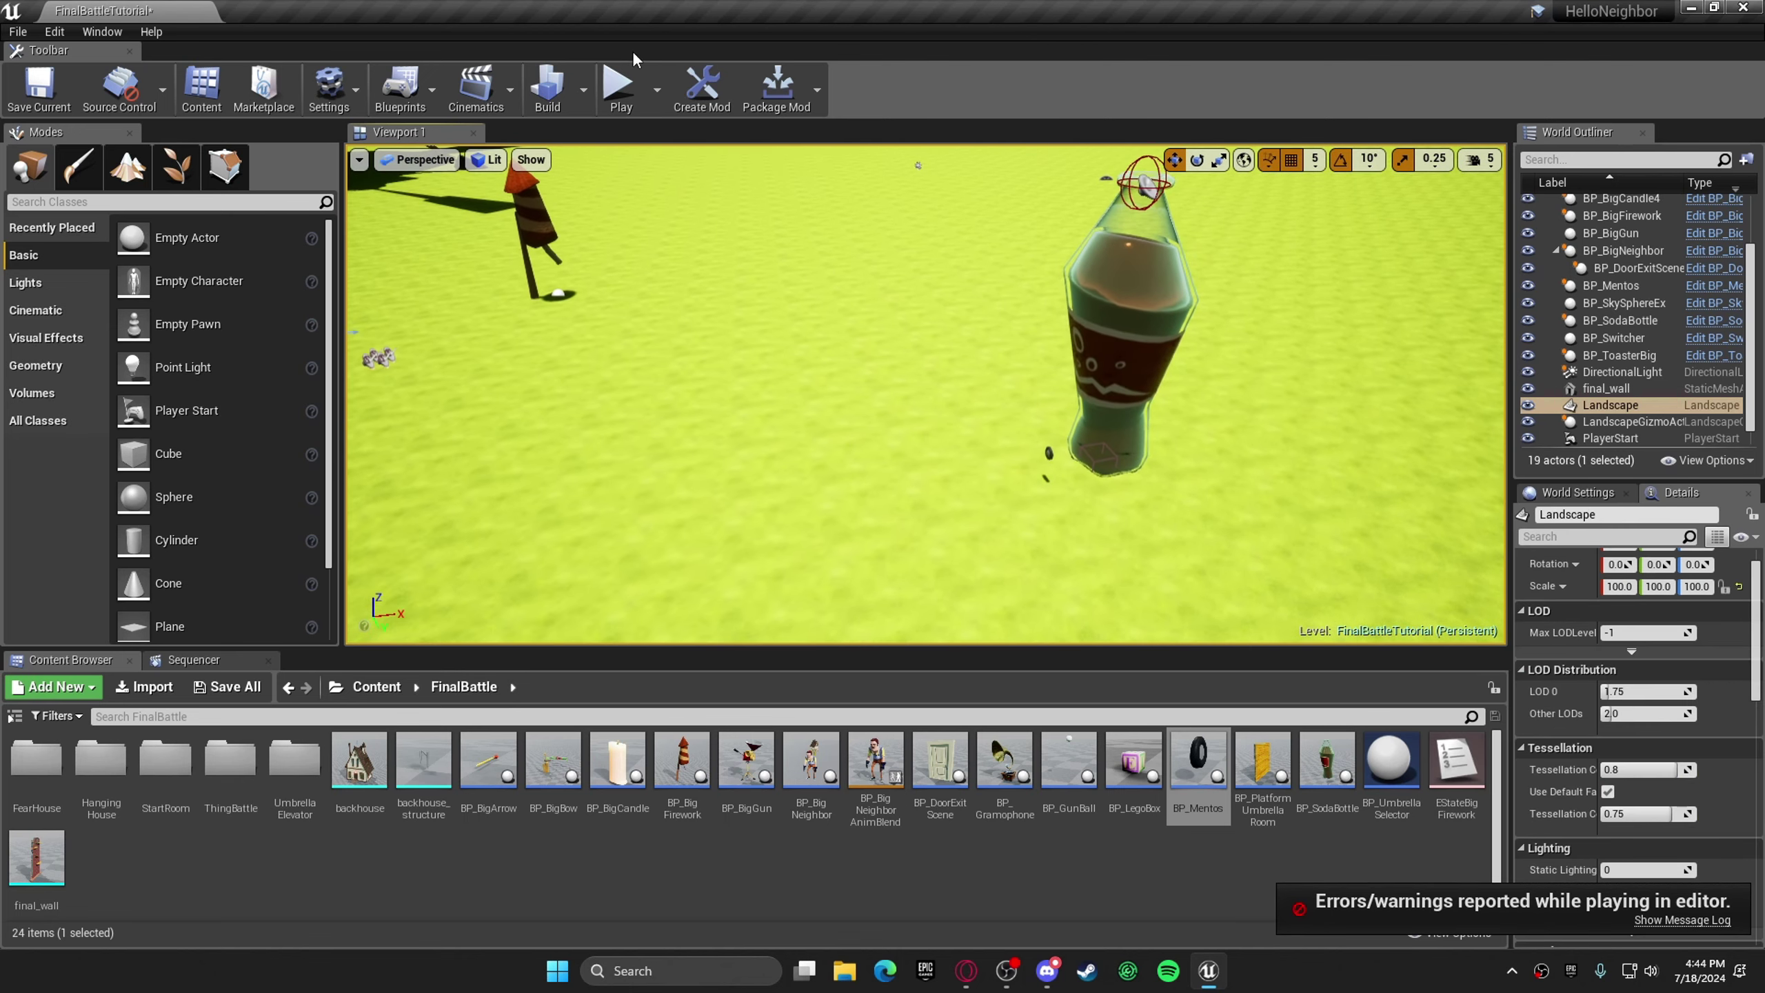
click(940, 340)
key(w)
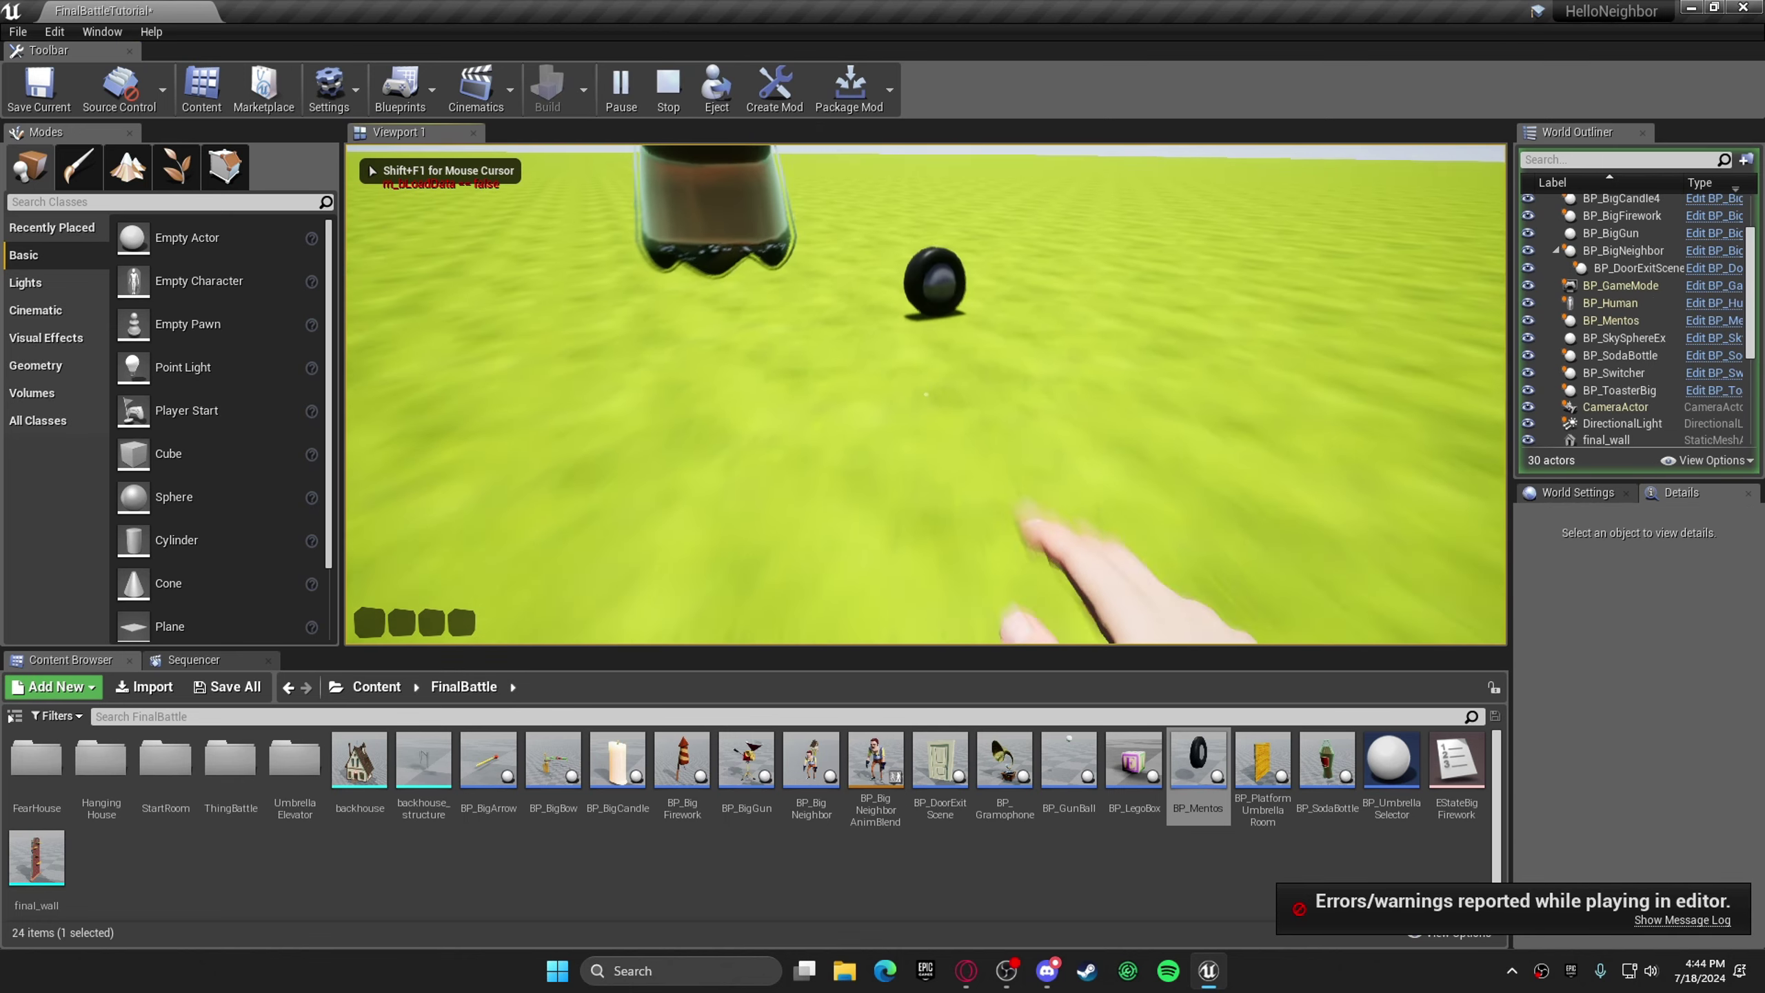
key(w)
key(grave)
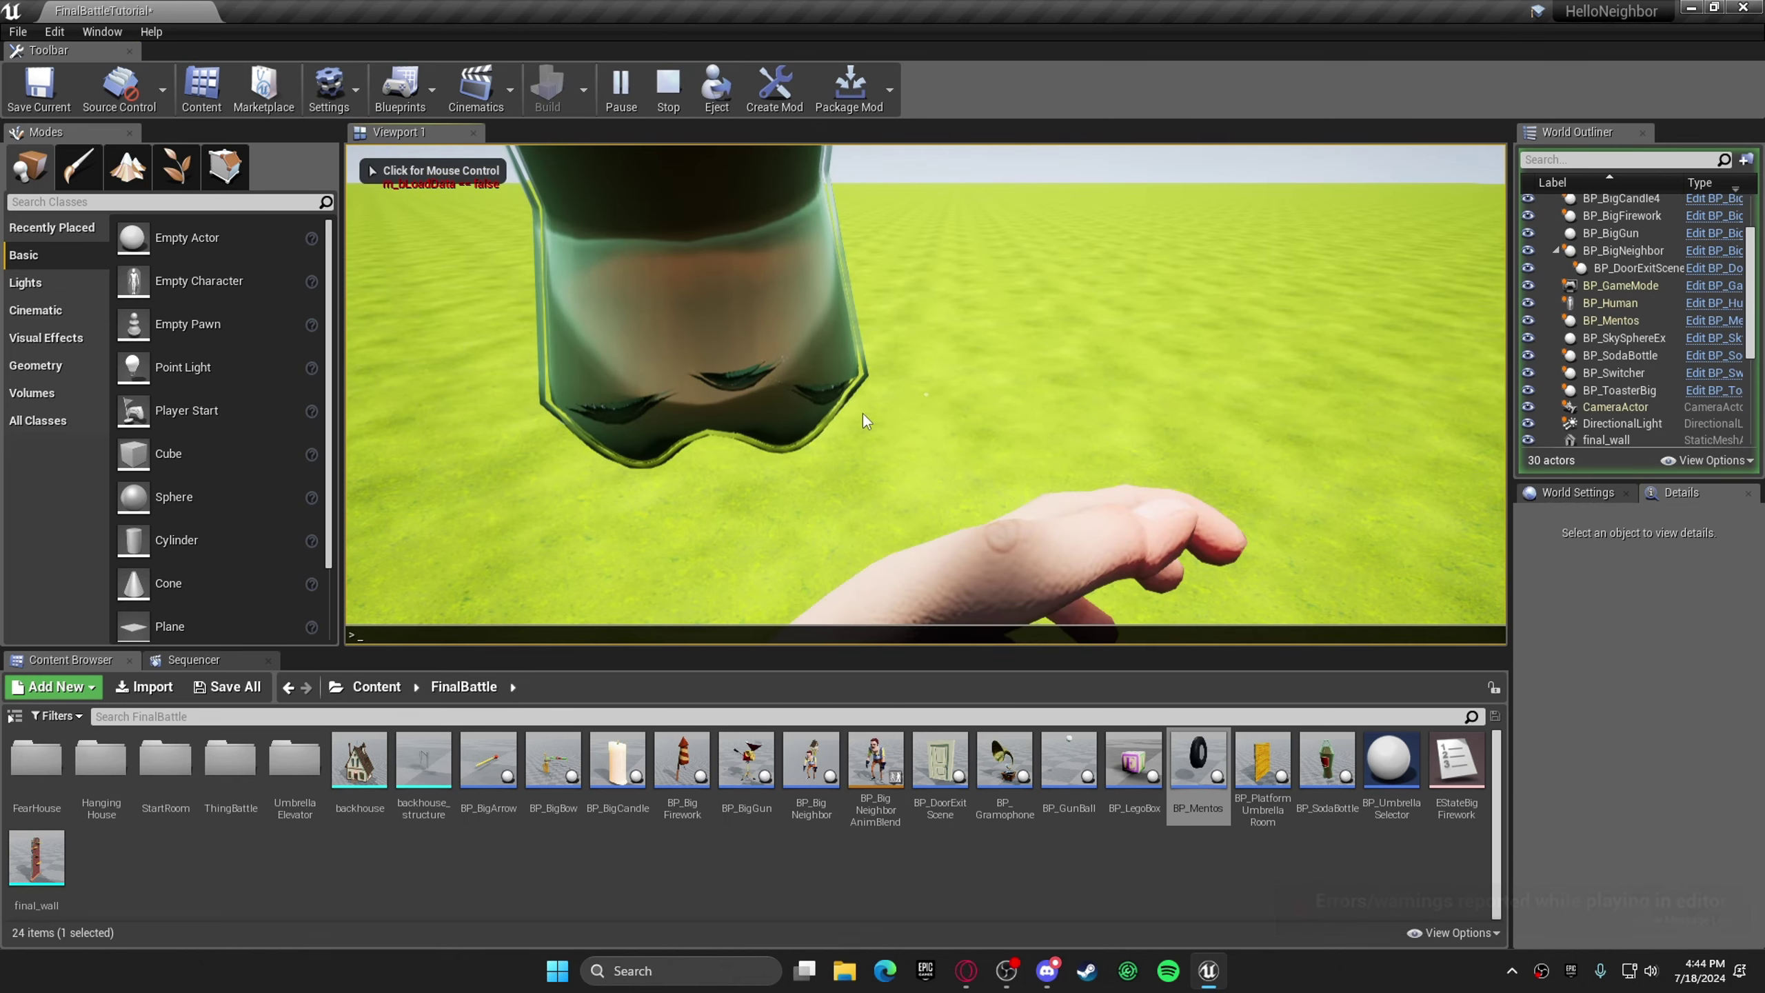
click(864, 413)
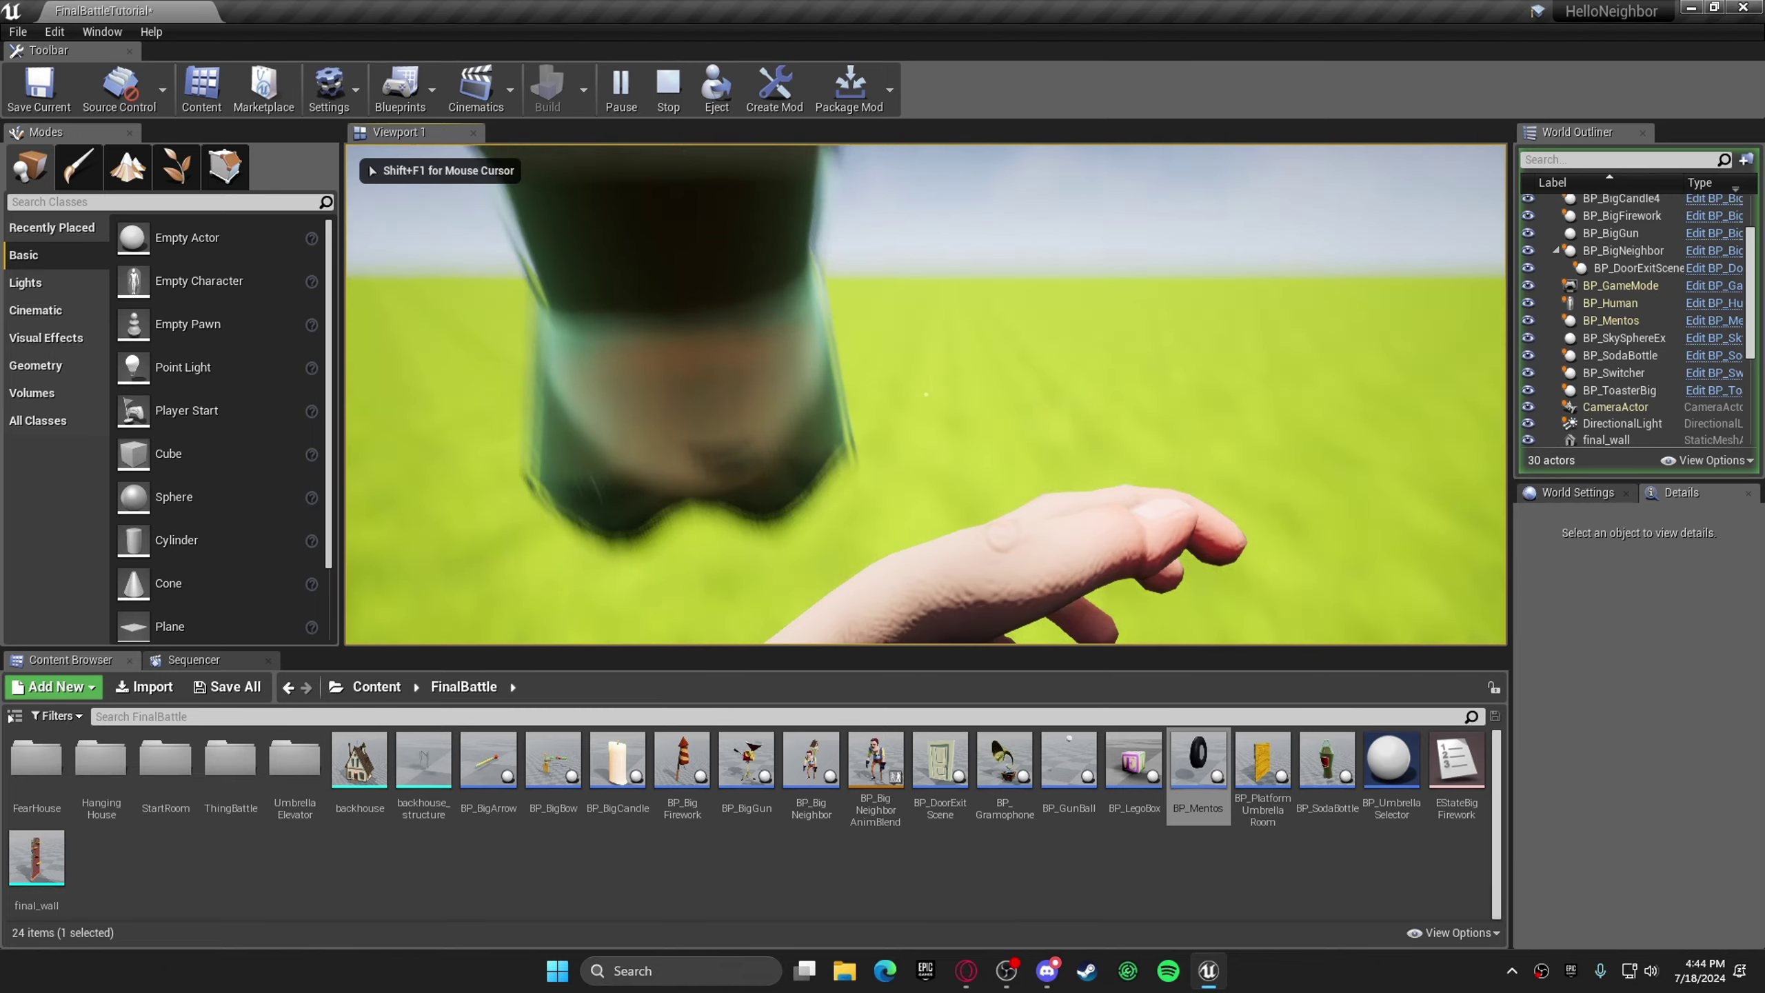
key(w)
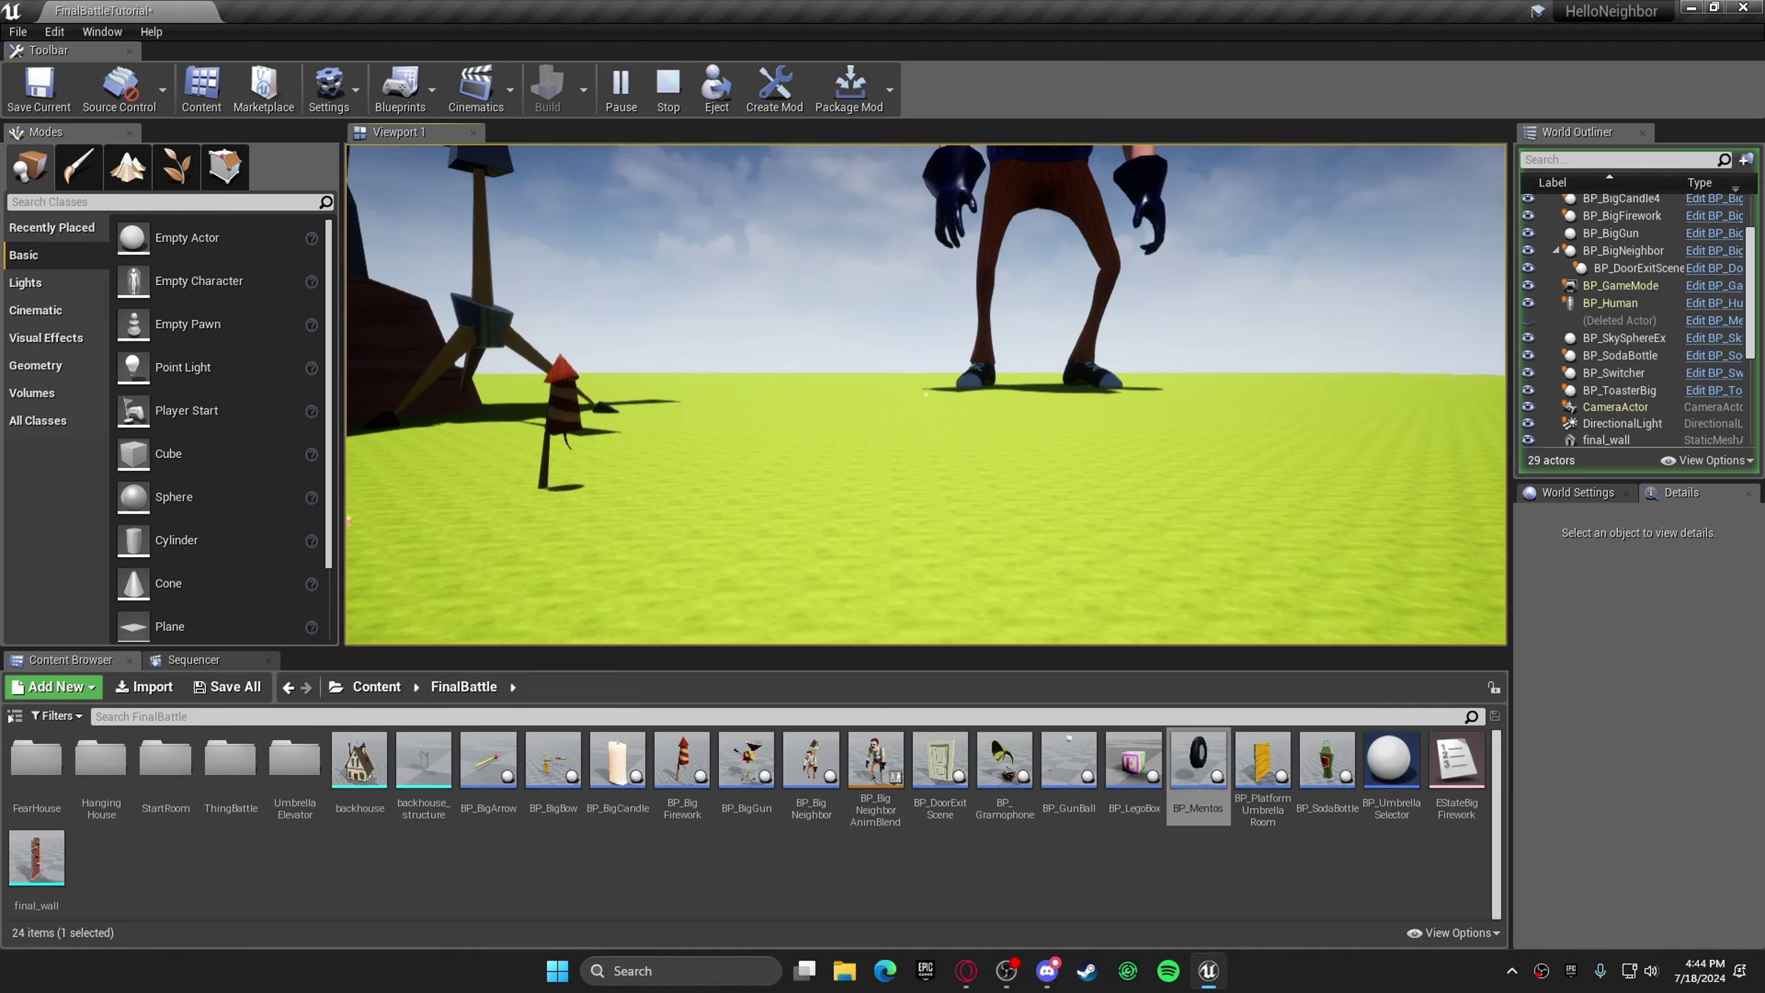
key(Escape)
- Place a BP_BigBow actor on the open grass away from the soda bottle and firework
right_drag(926, 395, 959, 411)
drag(596, 763, 595, 788)
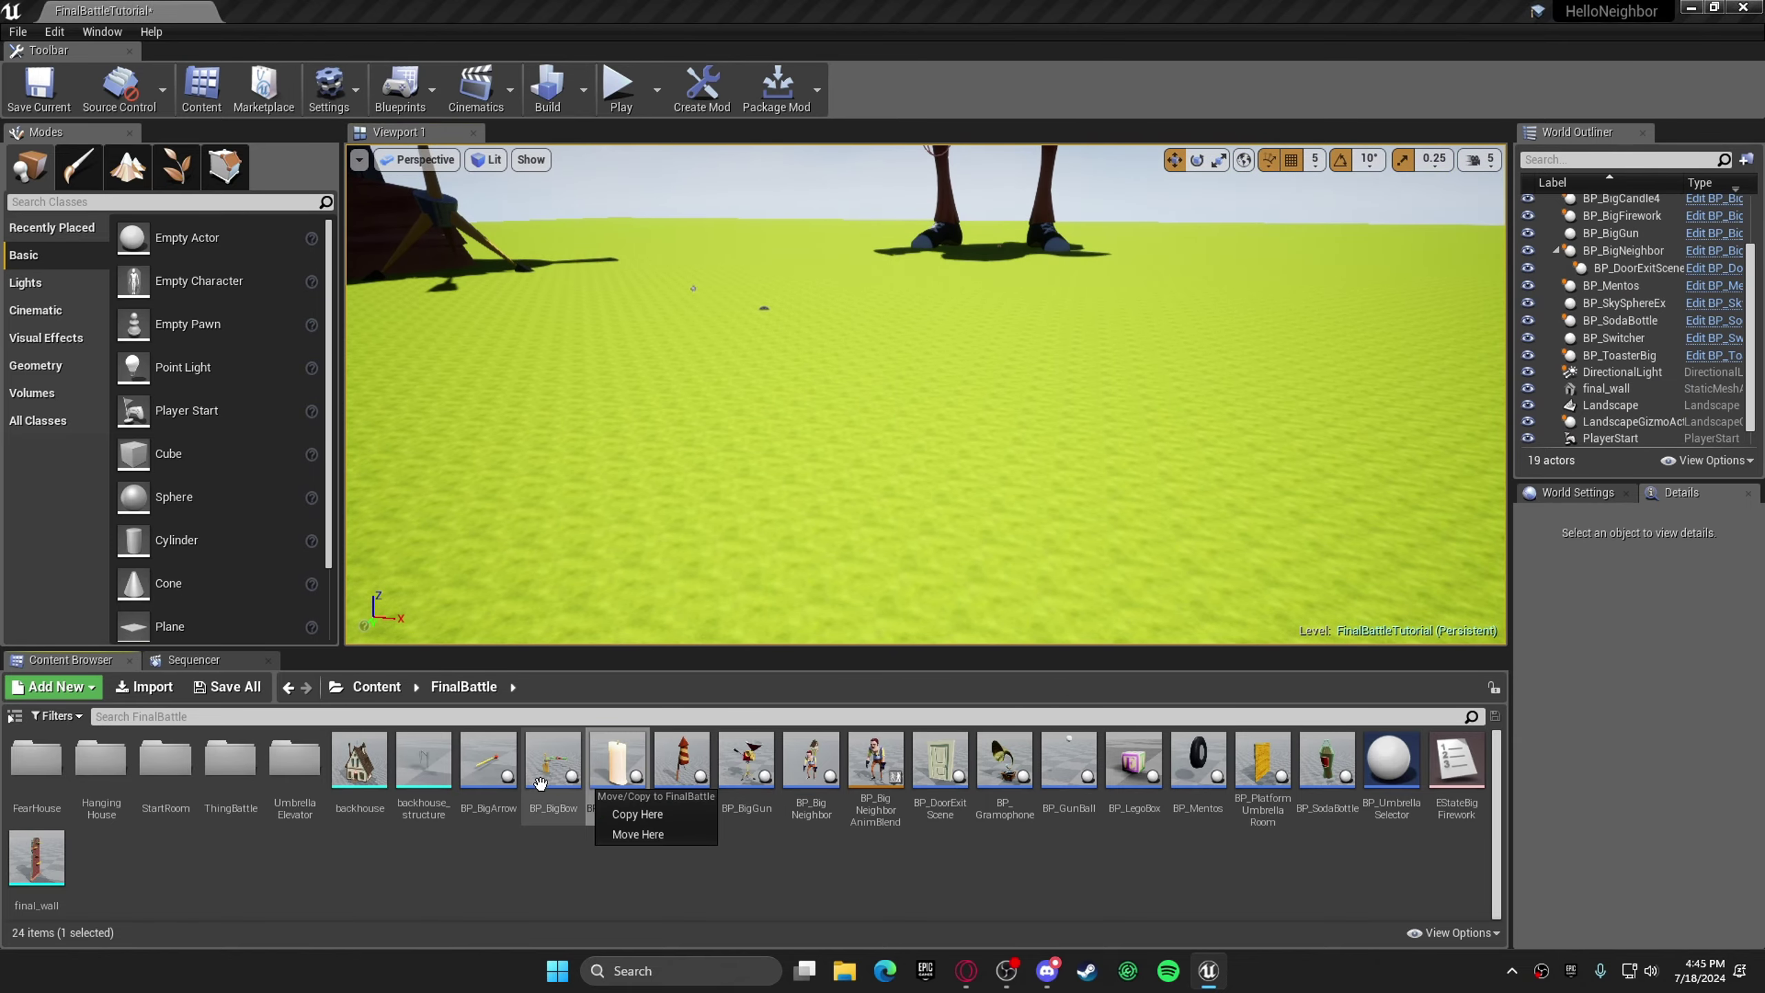
right_drag(695, 501, 619, 513)
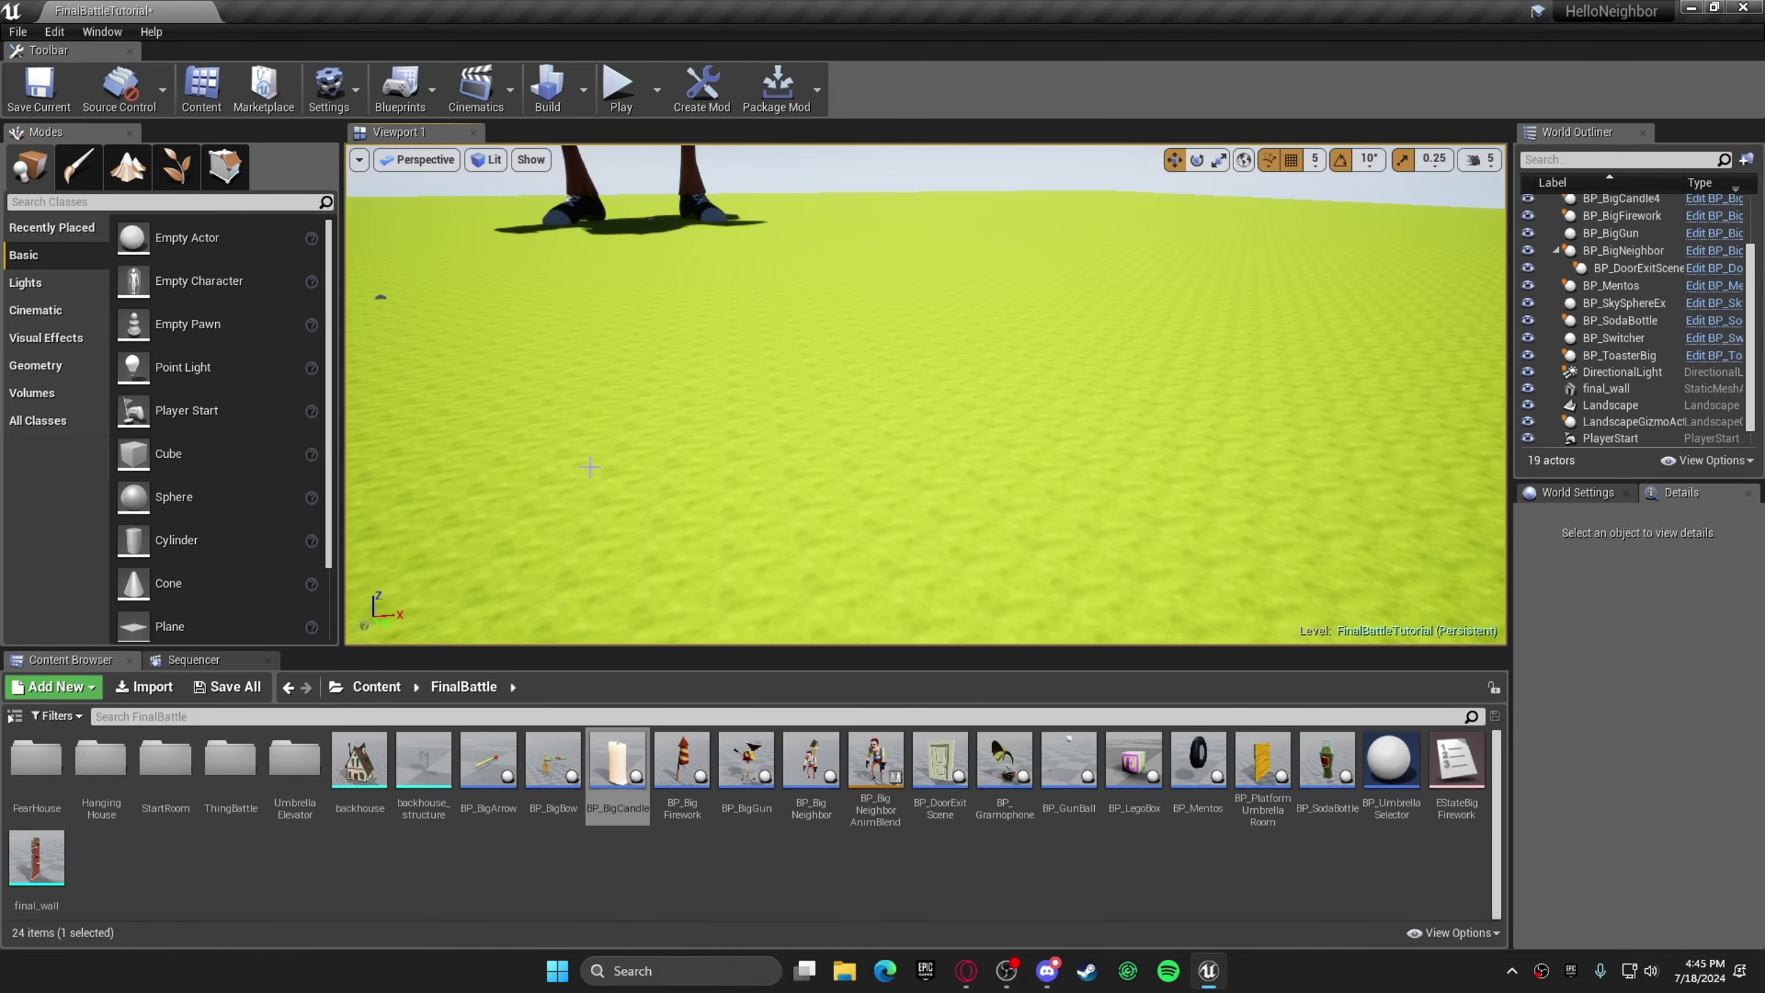
drag(552, 759, 668, 500)
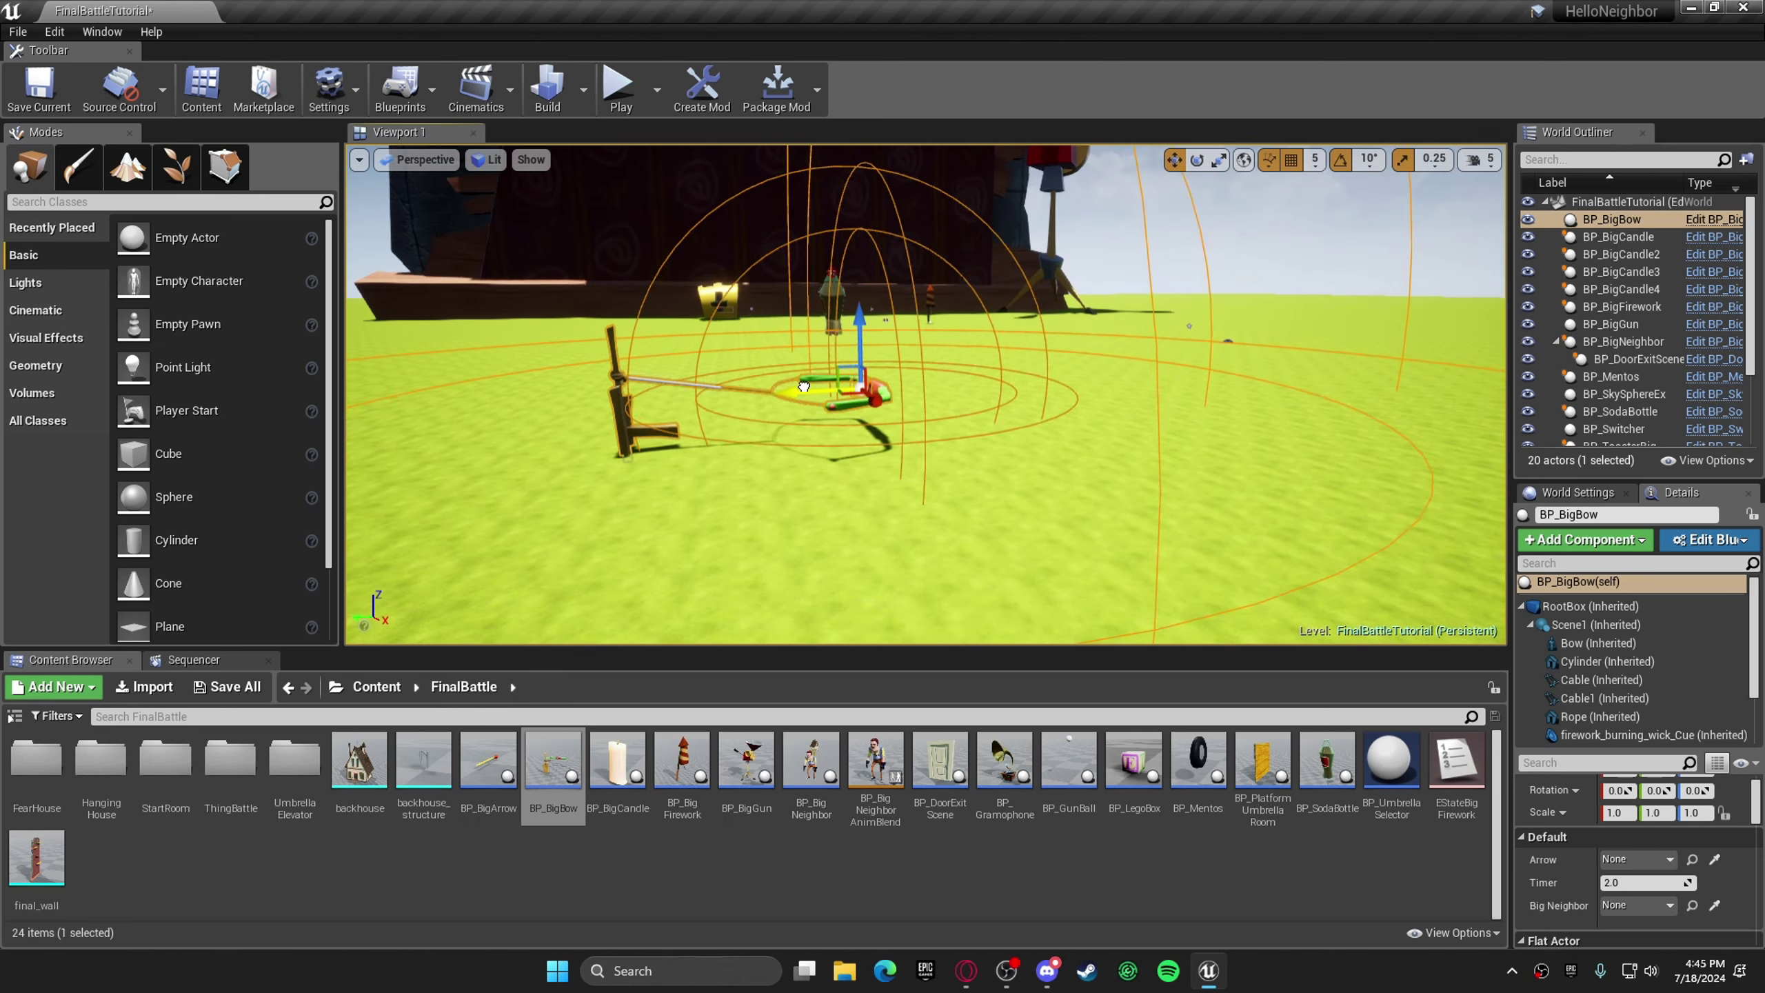
key(f)
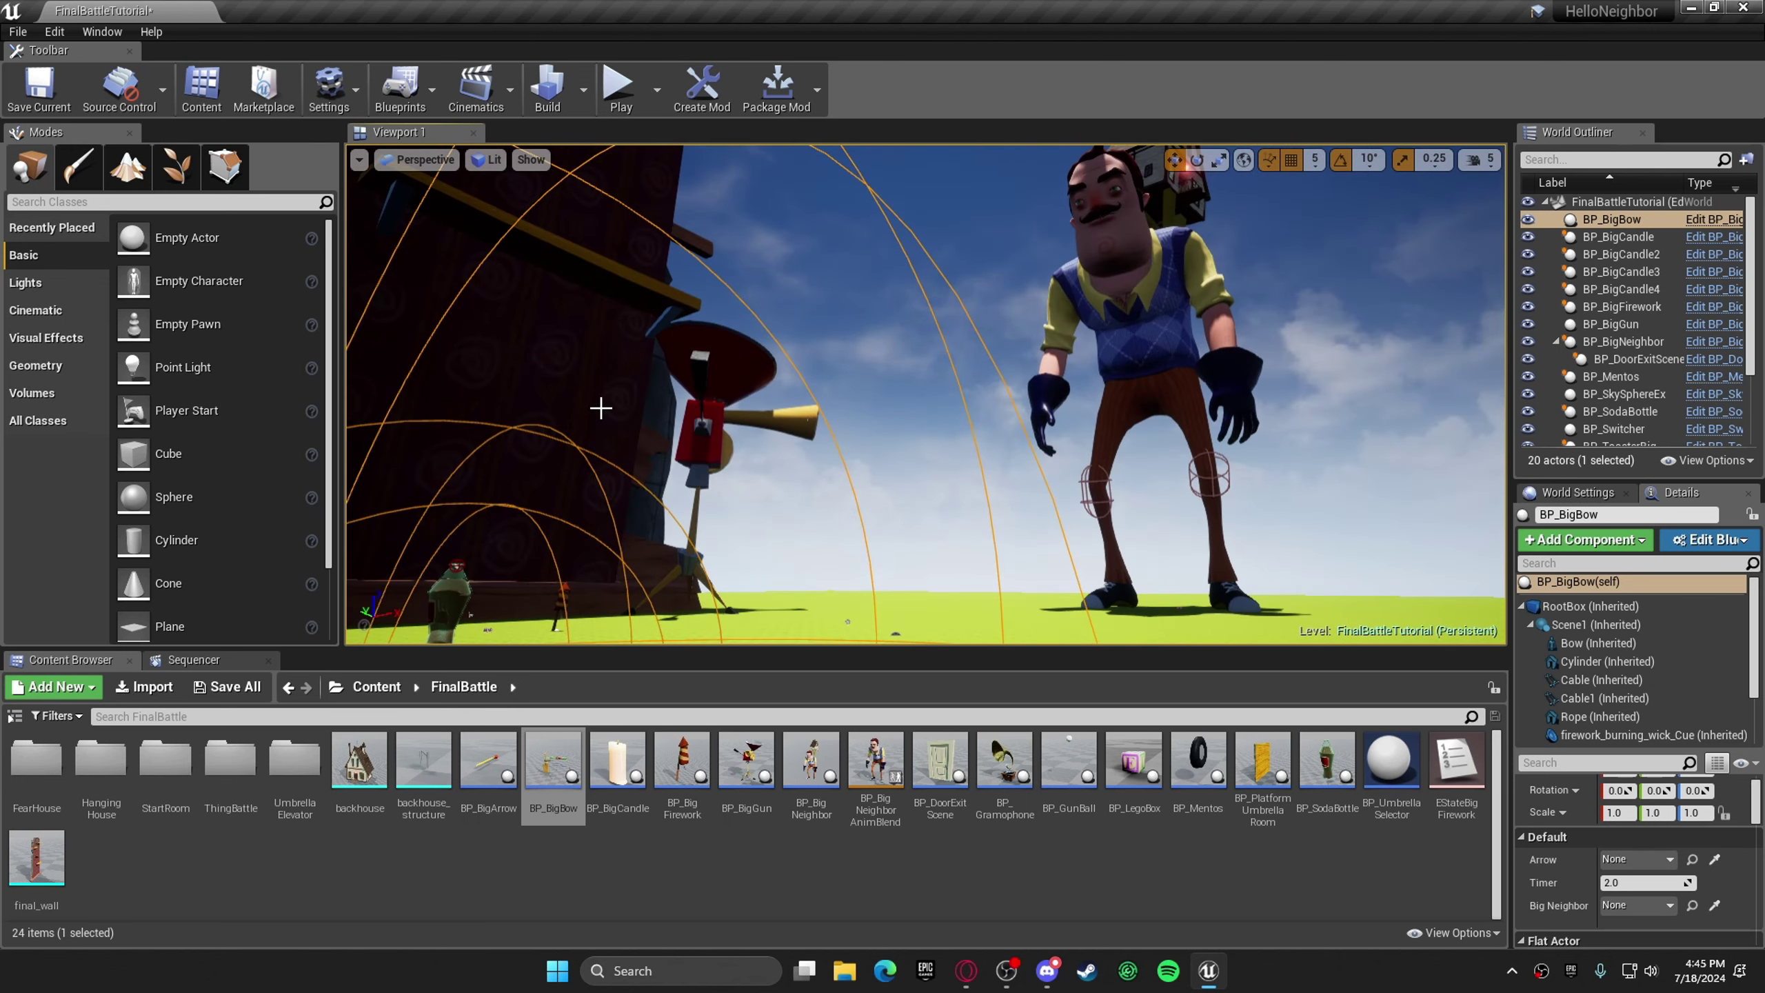
right_drag(601, 408, 1042, 333)
click(601, 408)
right_drag(1014, 448, 1014, 453)
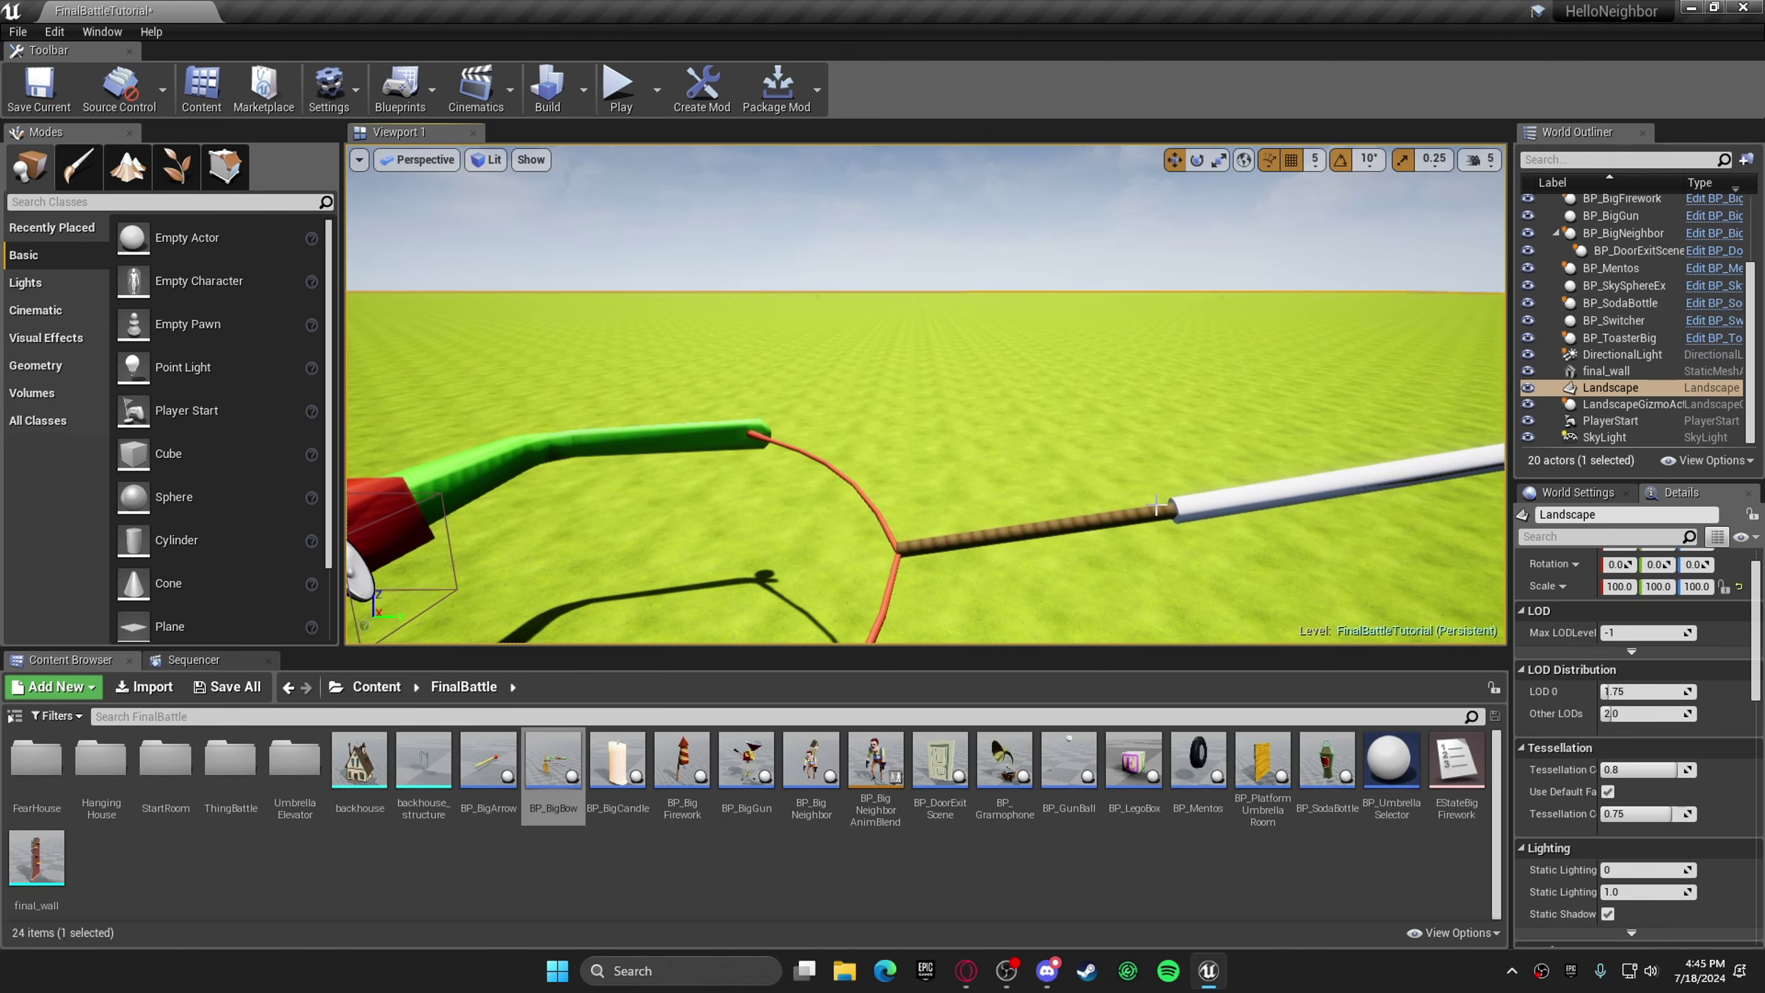
- Place a BP_BigArrow beside the bow and set its scale to 9 on all three axes
right_drag(1155, 505, 1140, 535)
drag(472, 775, 820, 476)
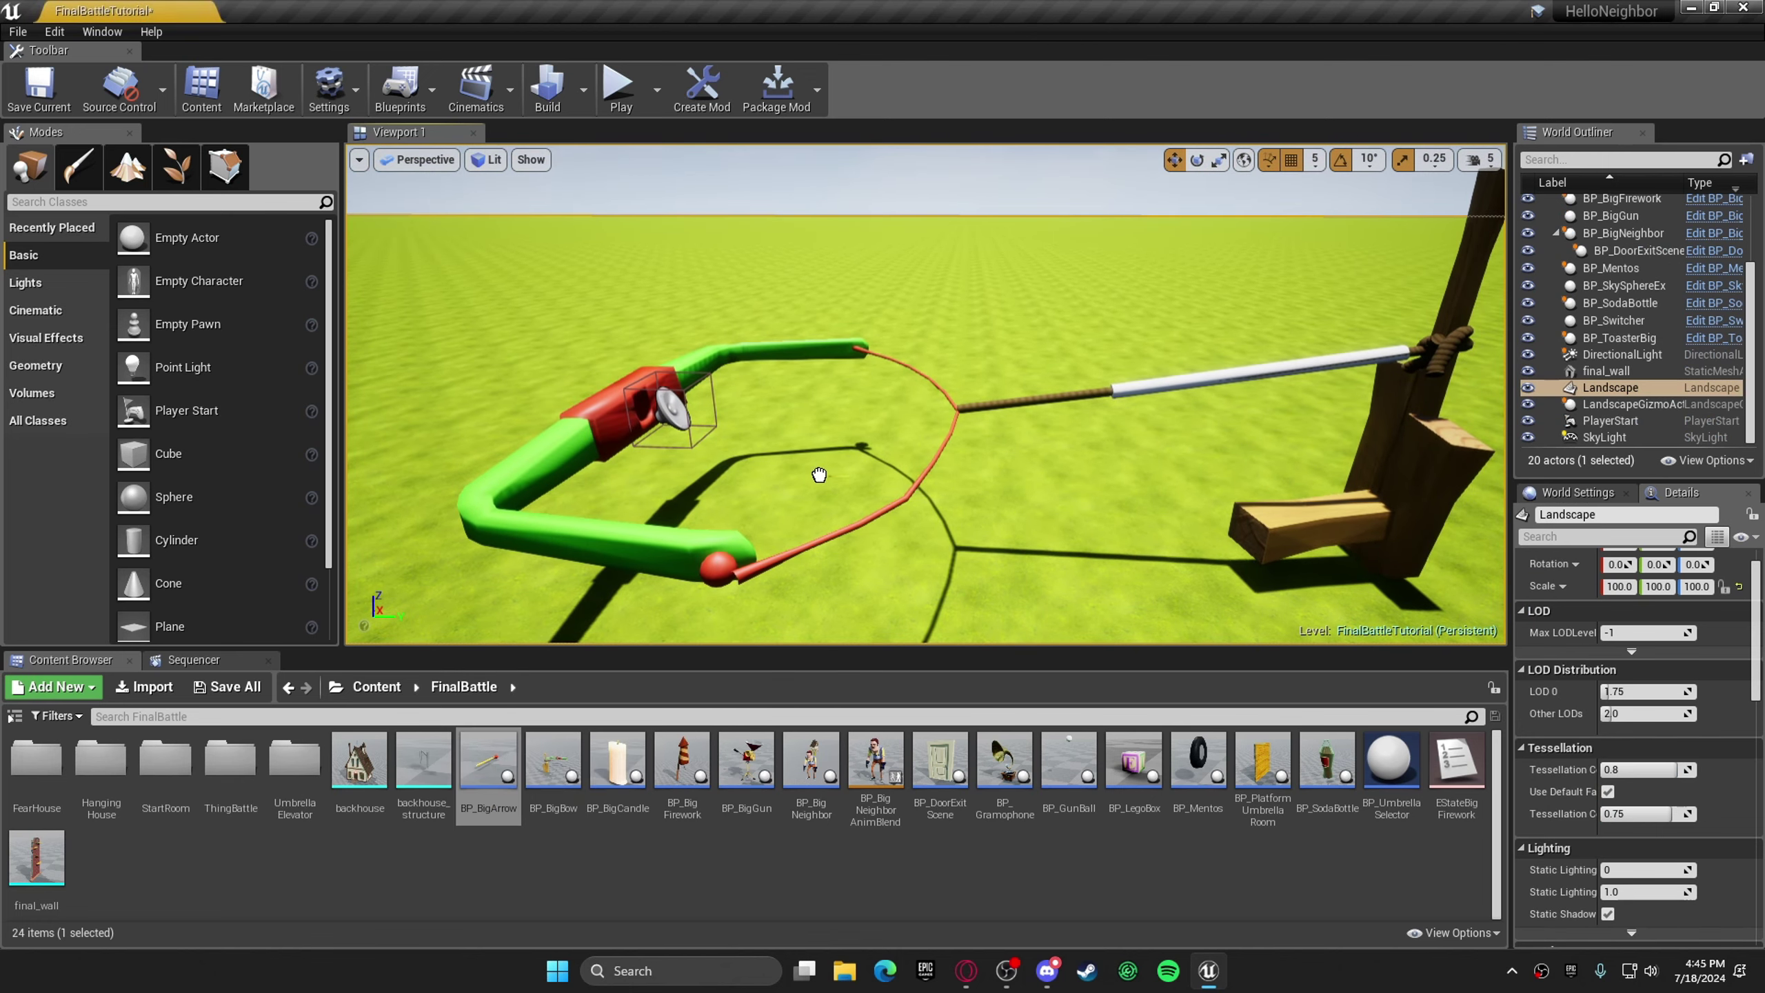
key(f)
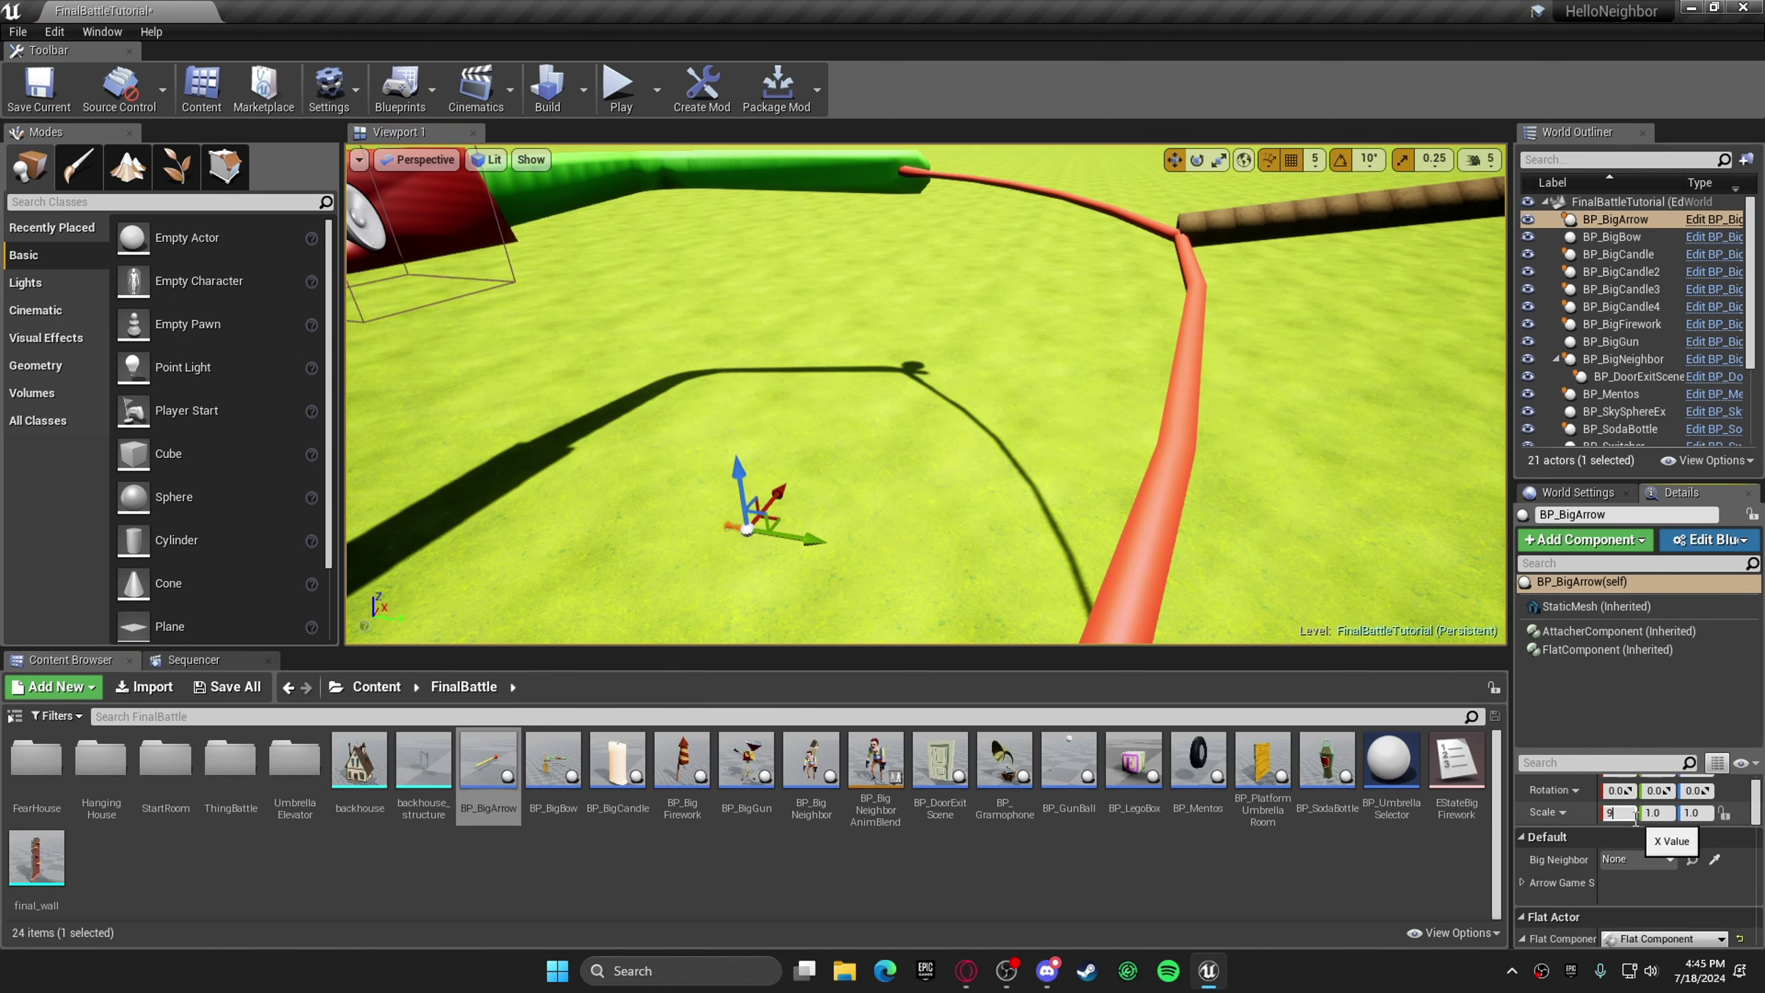
key(Return)
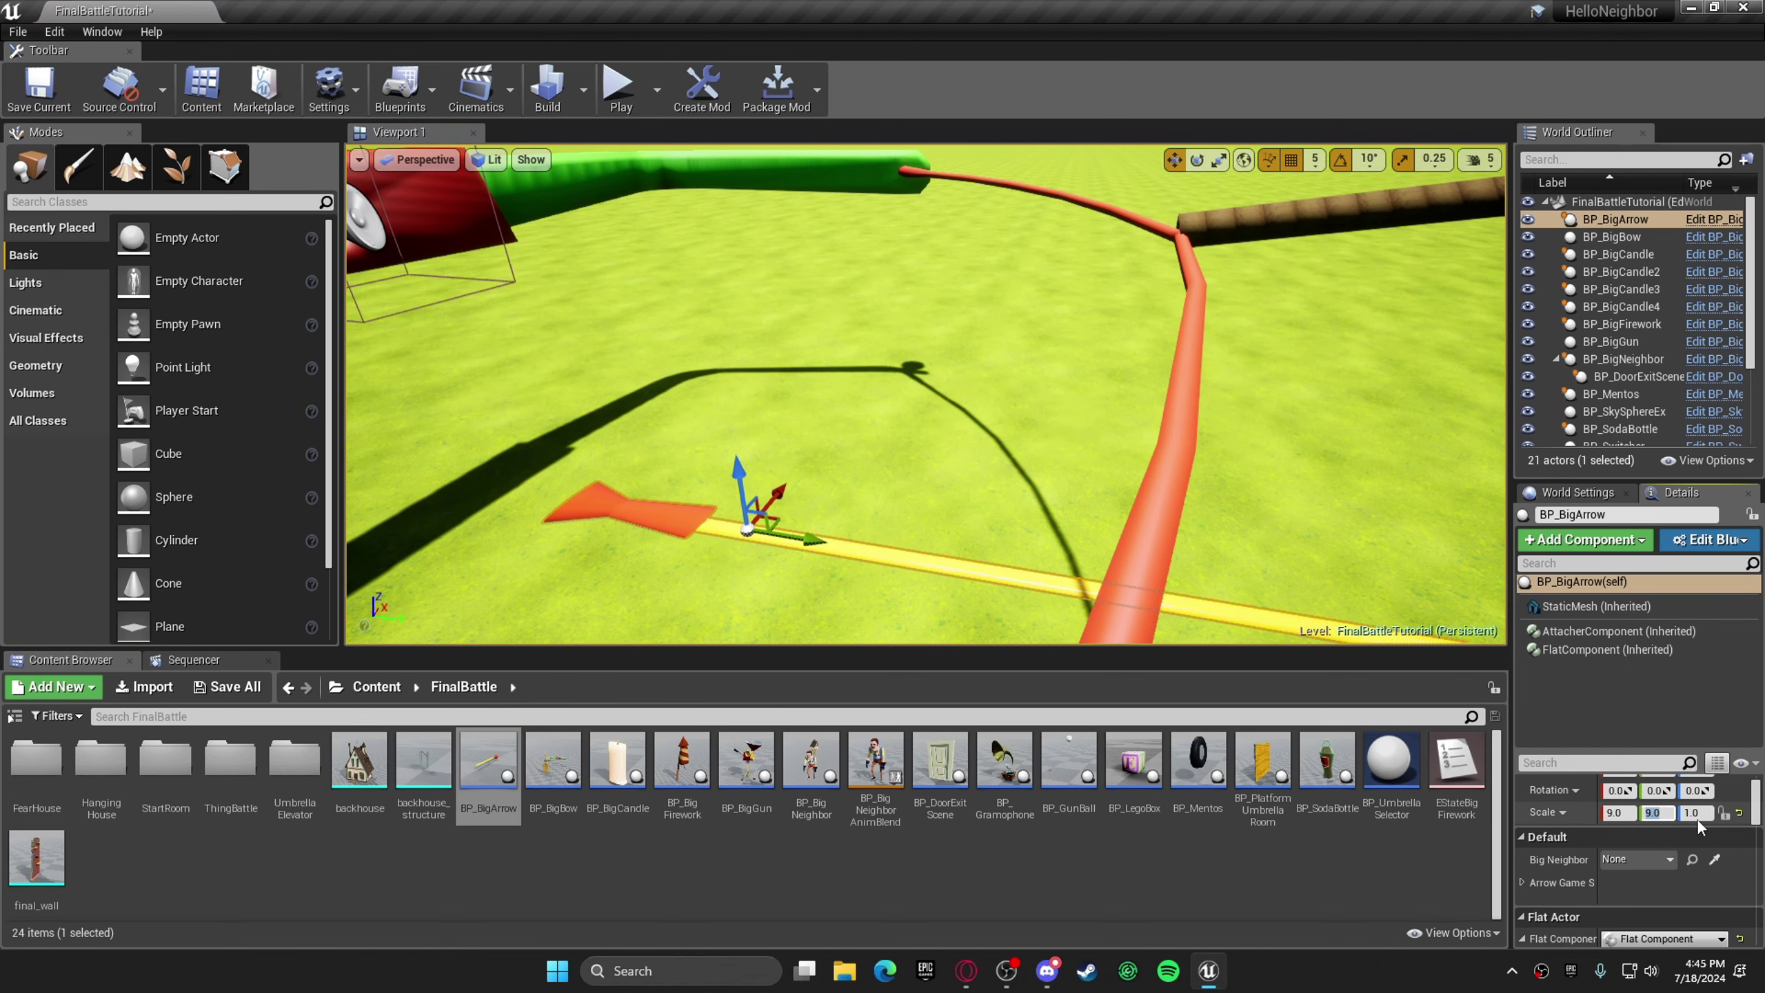
text(9)
key(Return)
key(f)
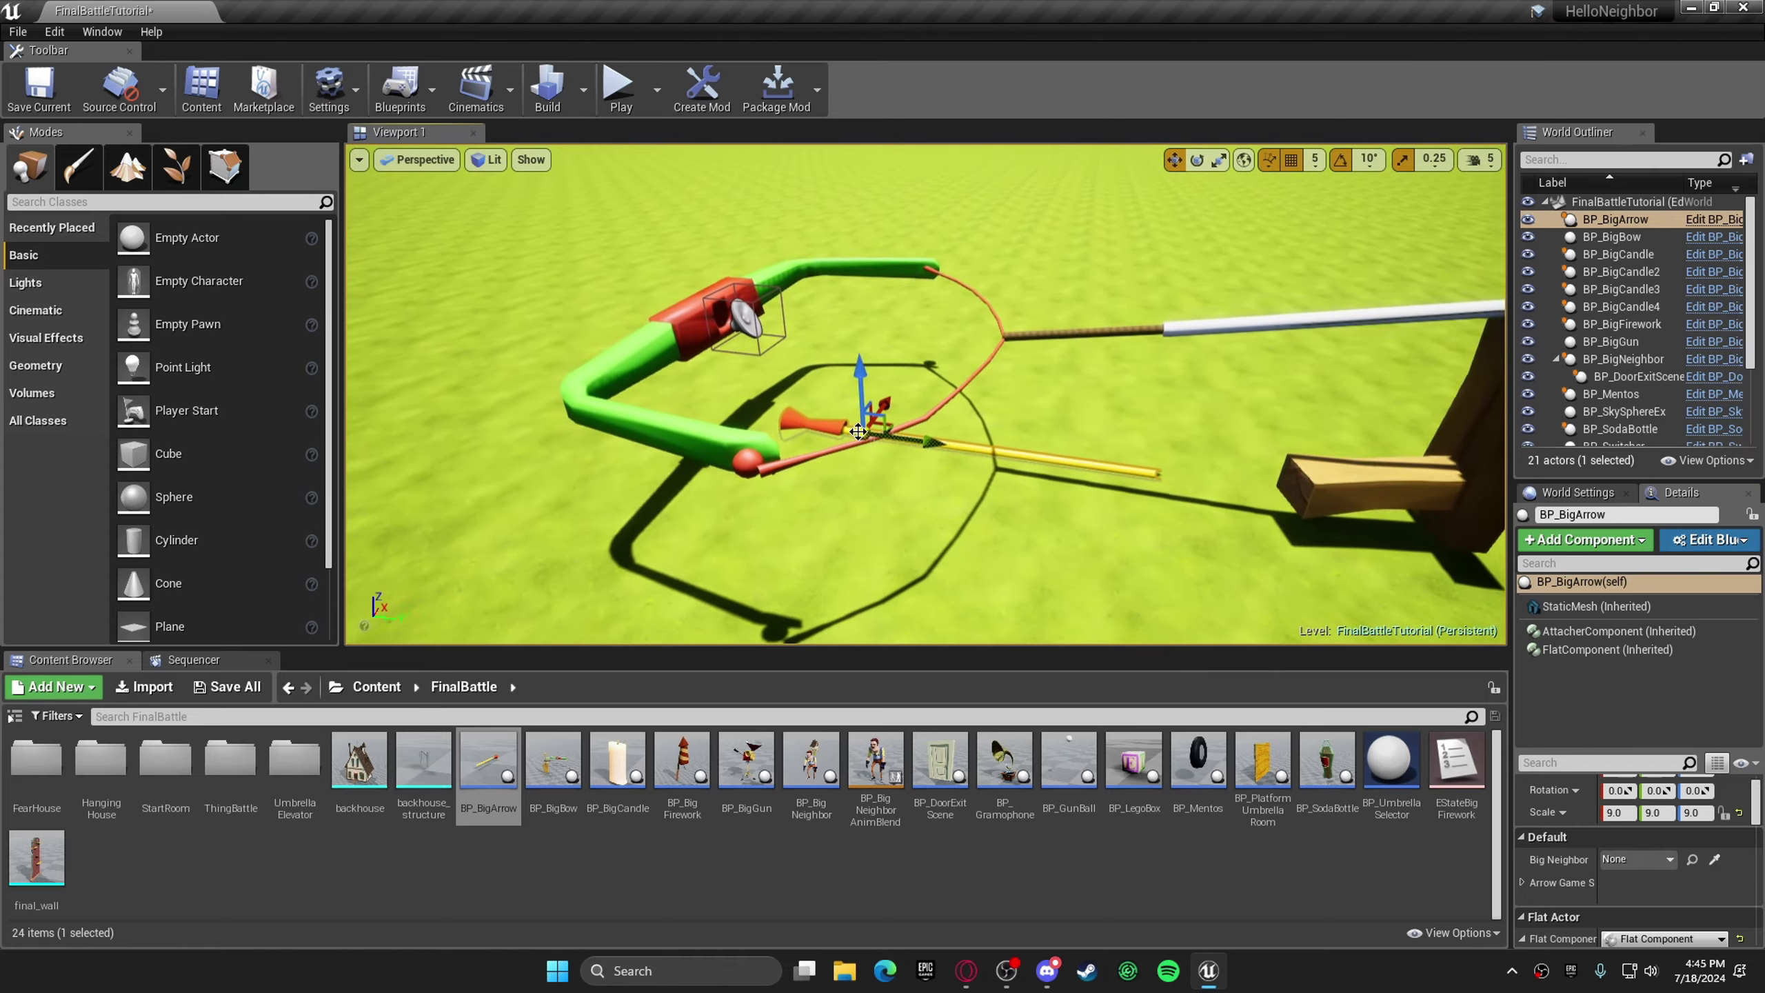
- Raise the big arrow and line it up with the bow so it passes through the red grip and meets the string
drag(867, 262, 867, 254)
key(d)
right_drag(868, 258, 682, 226)
key(w)
drag(969, 276, 915, 278)
key(d)
right_drag(910, 300, 726, 303)
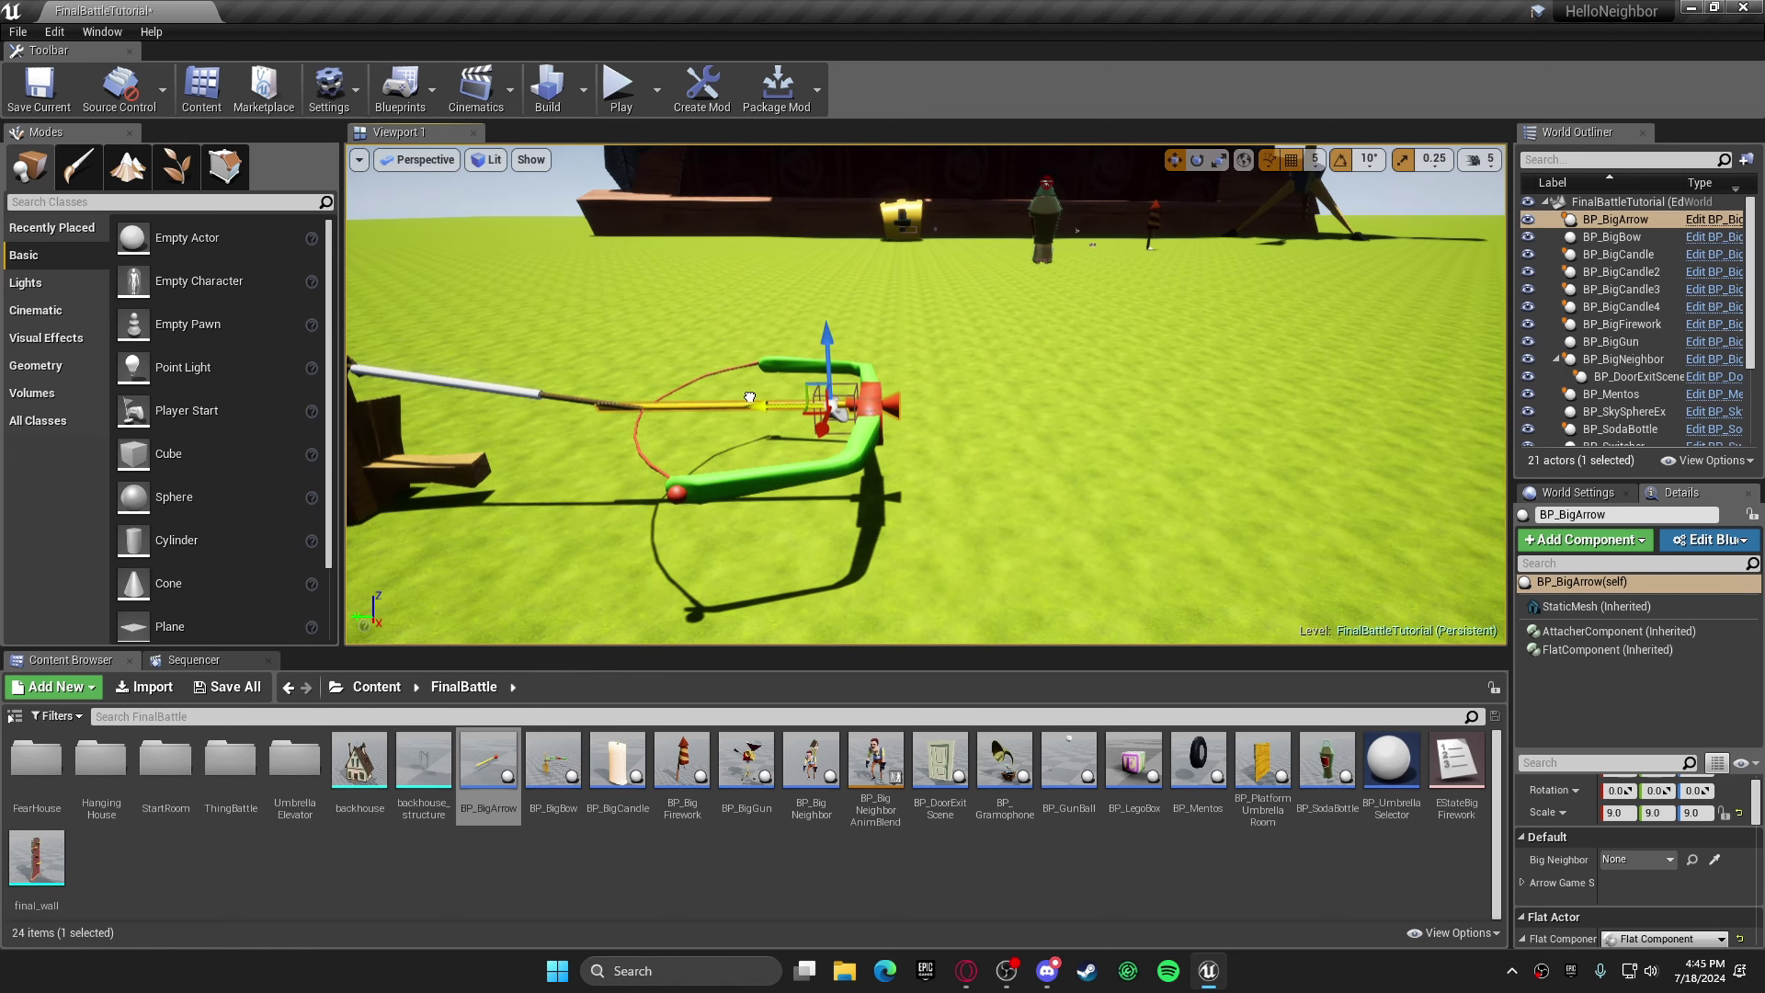
alt+drag(749, 397, 697, 439)
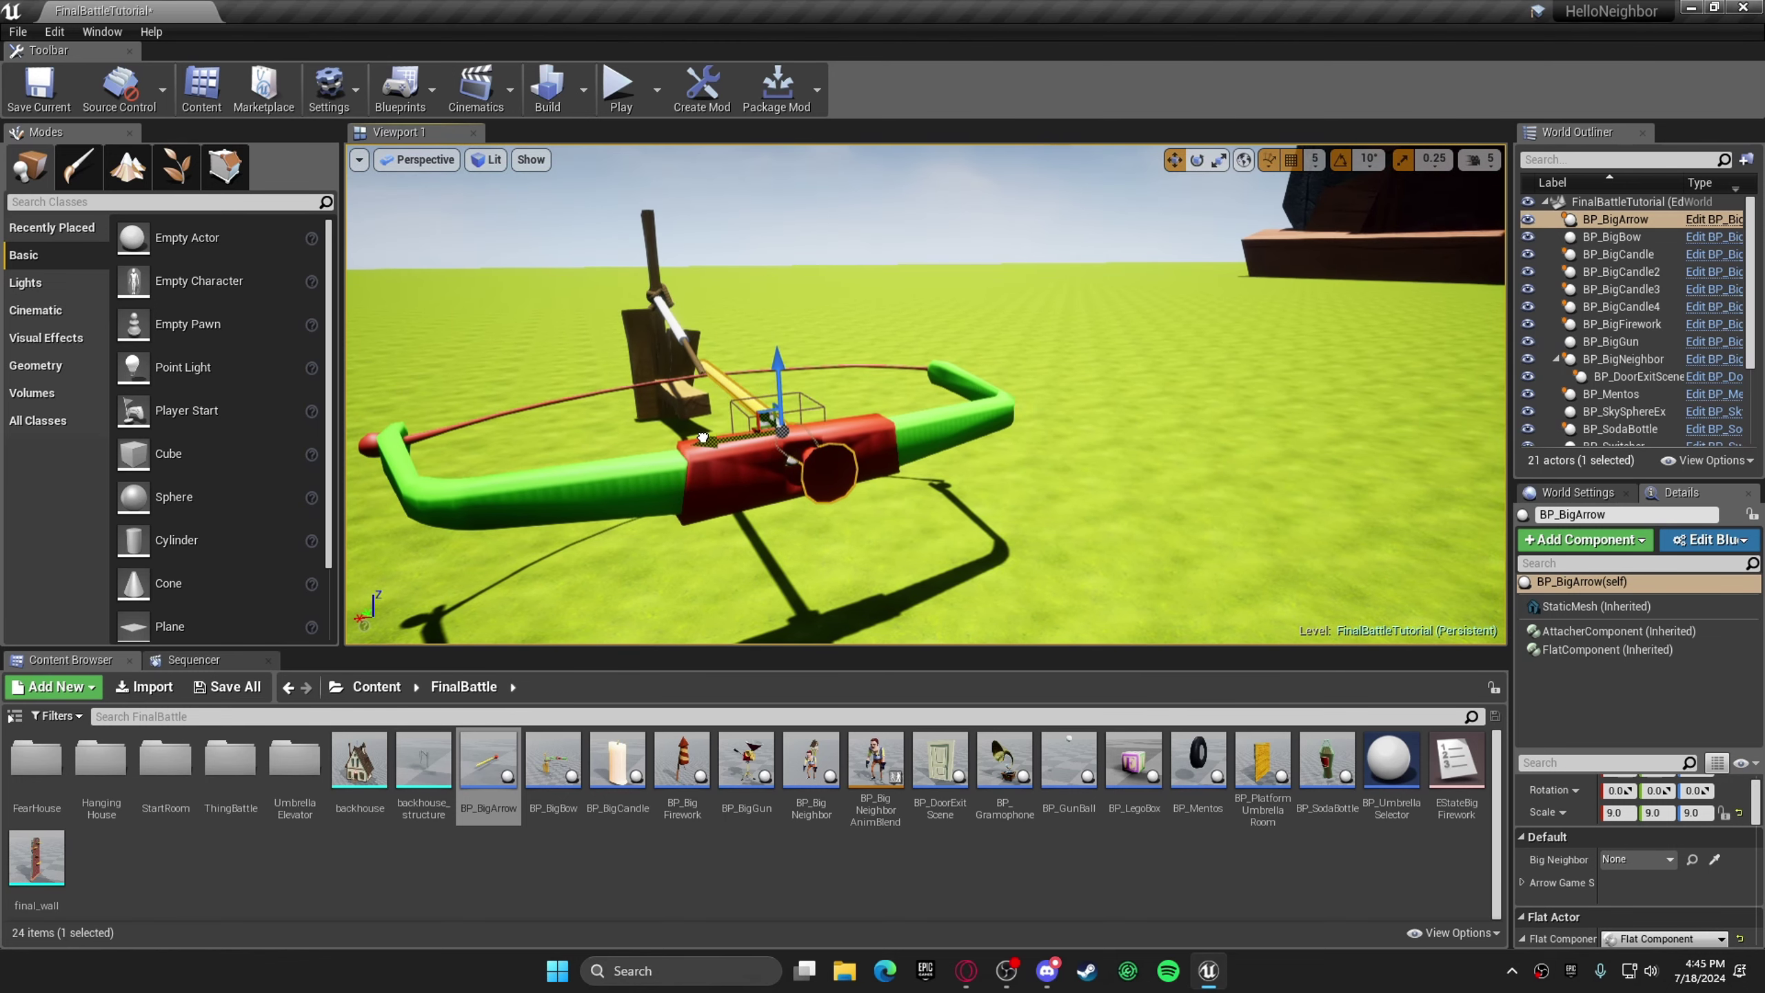
- Assign BP_BigNeighbor as the Big Neighbor reference of the BP_BigArrow actor
click(961, 298)
click(824, 486)
key(a)
right_drag(824, 486, 924, 480)
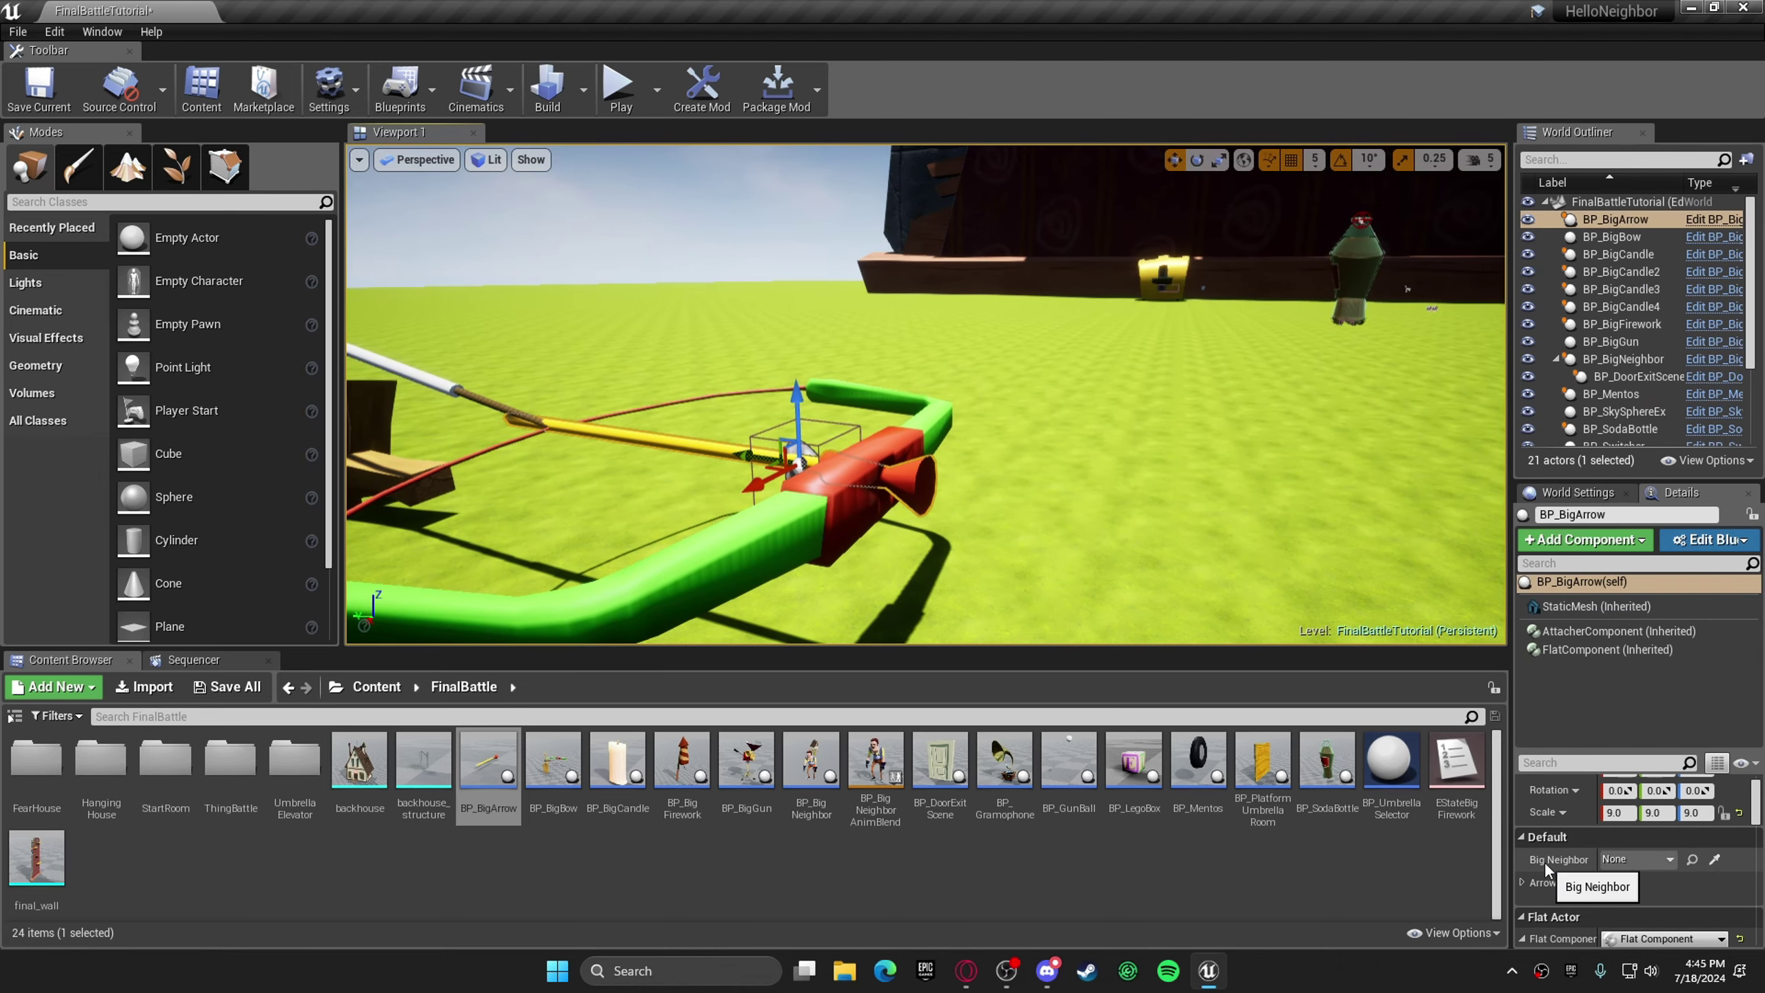
click(1633, 859)
click(1529, 639)
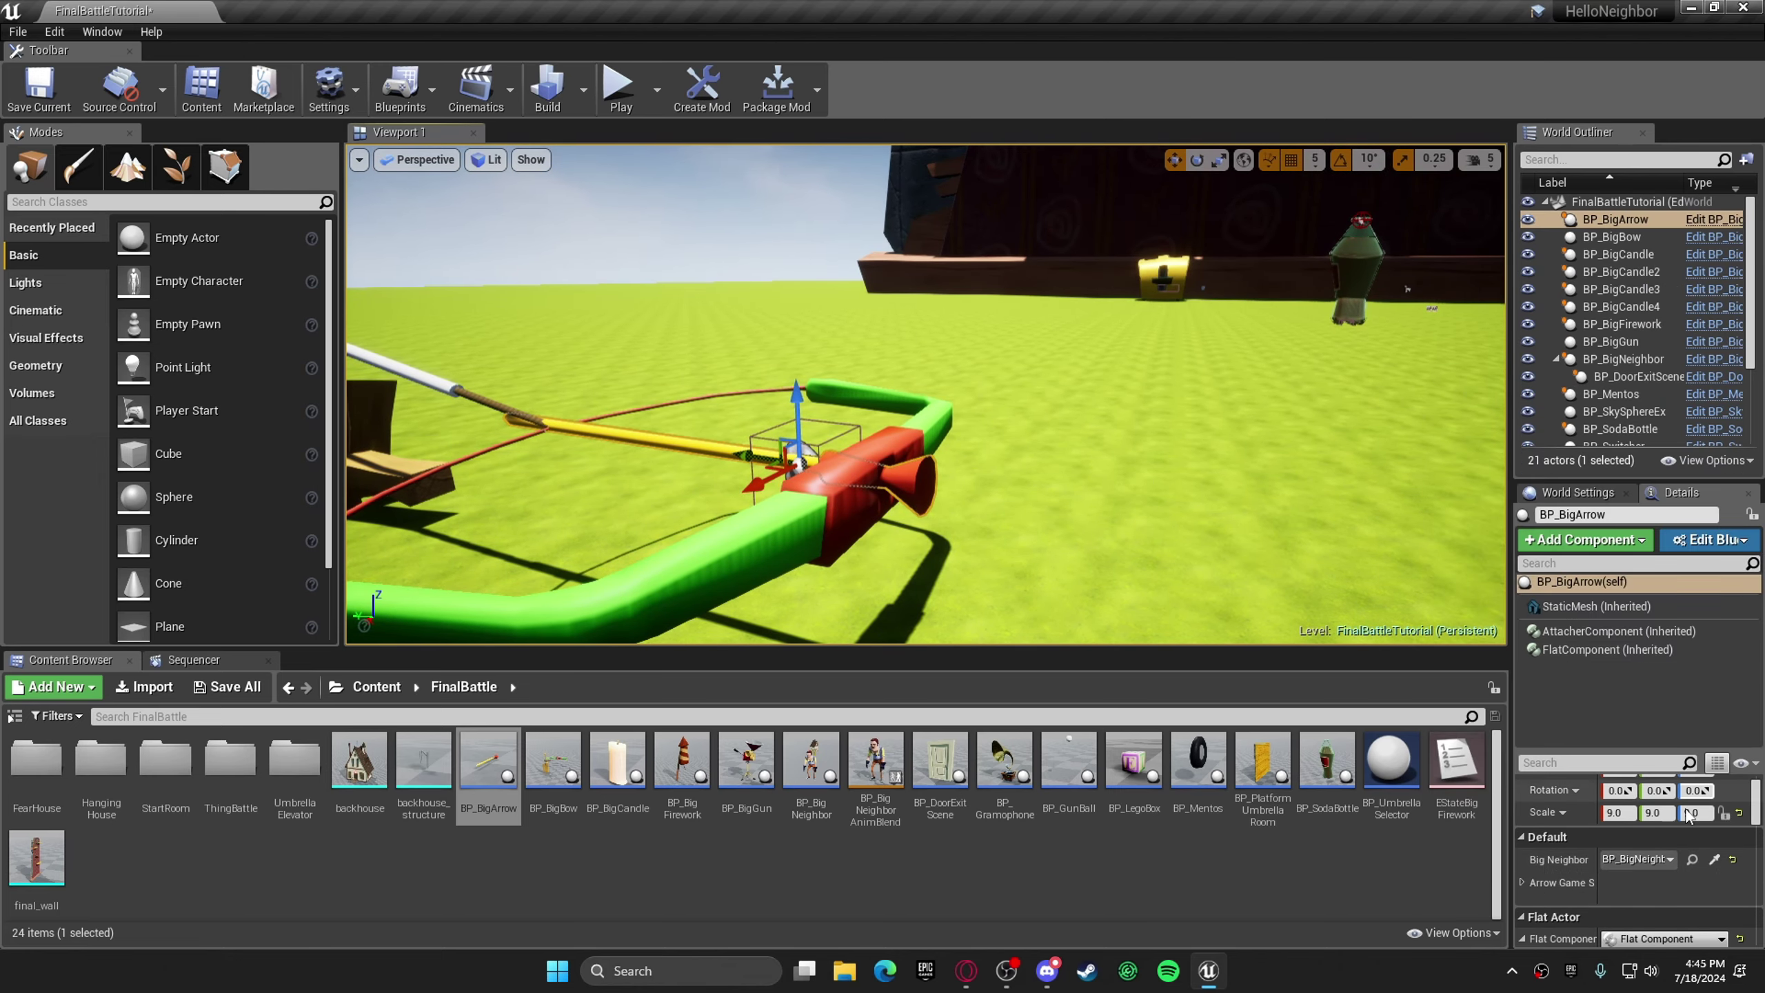
- Set the BP_BigBow actor's Arrow reference to BP_BigArrow and its Big Neighbor reference to BP_BigNeighbor
key(a)
right_drag(1320, 508, 1473, 511)
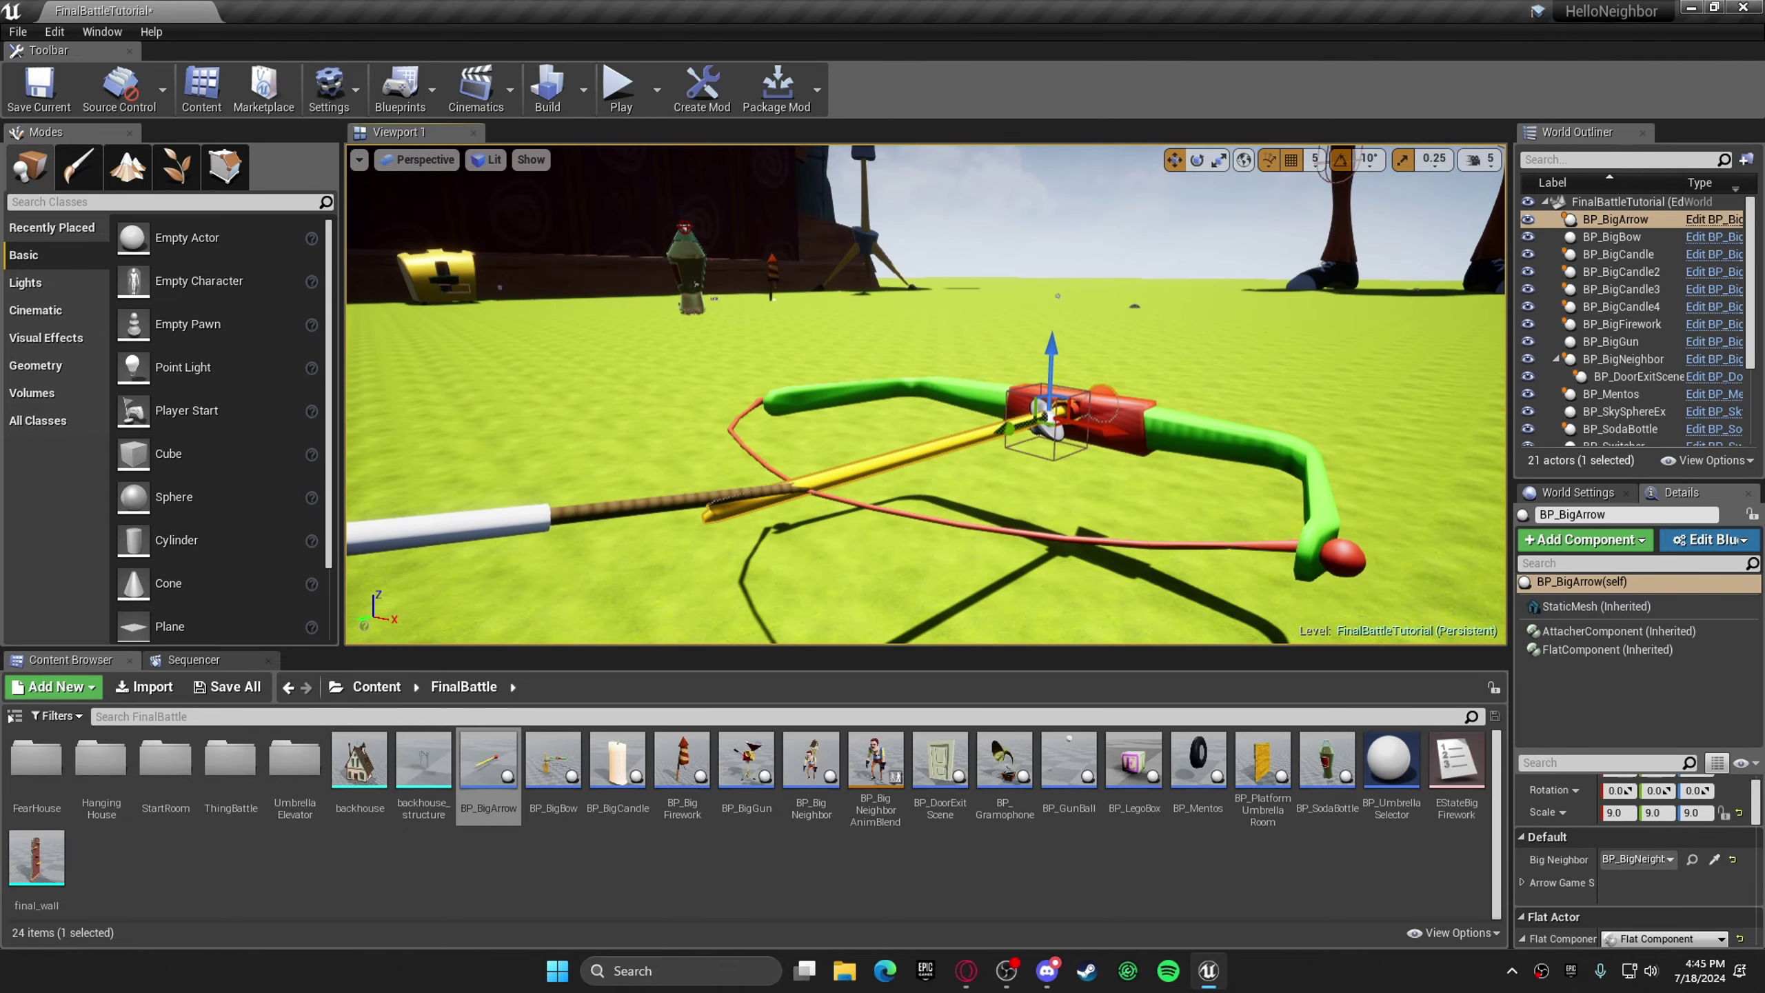
click(1342, 509)
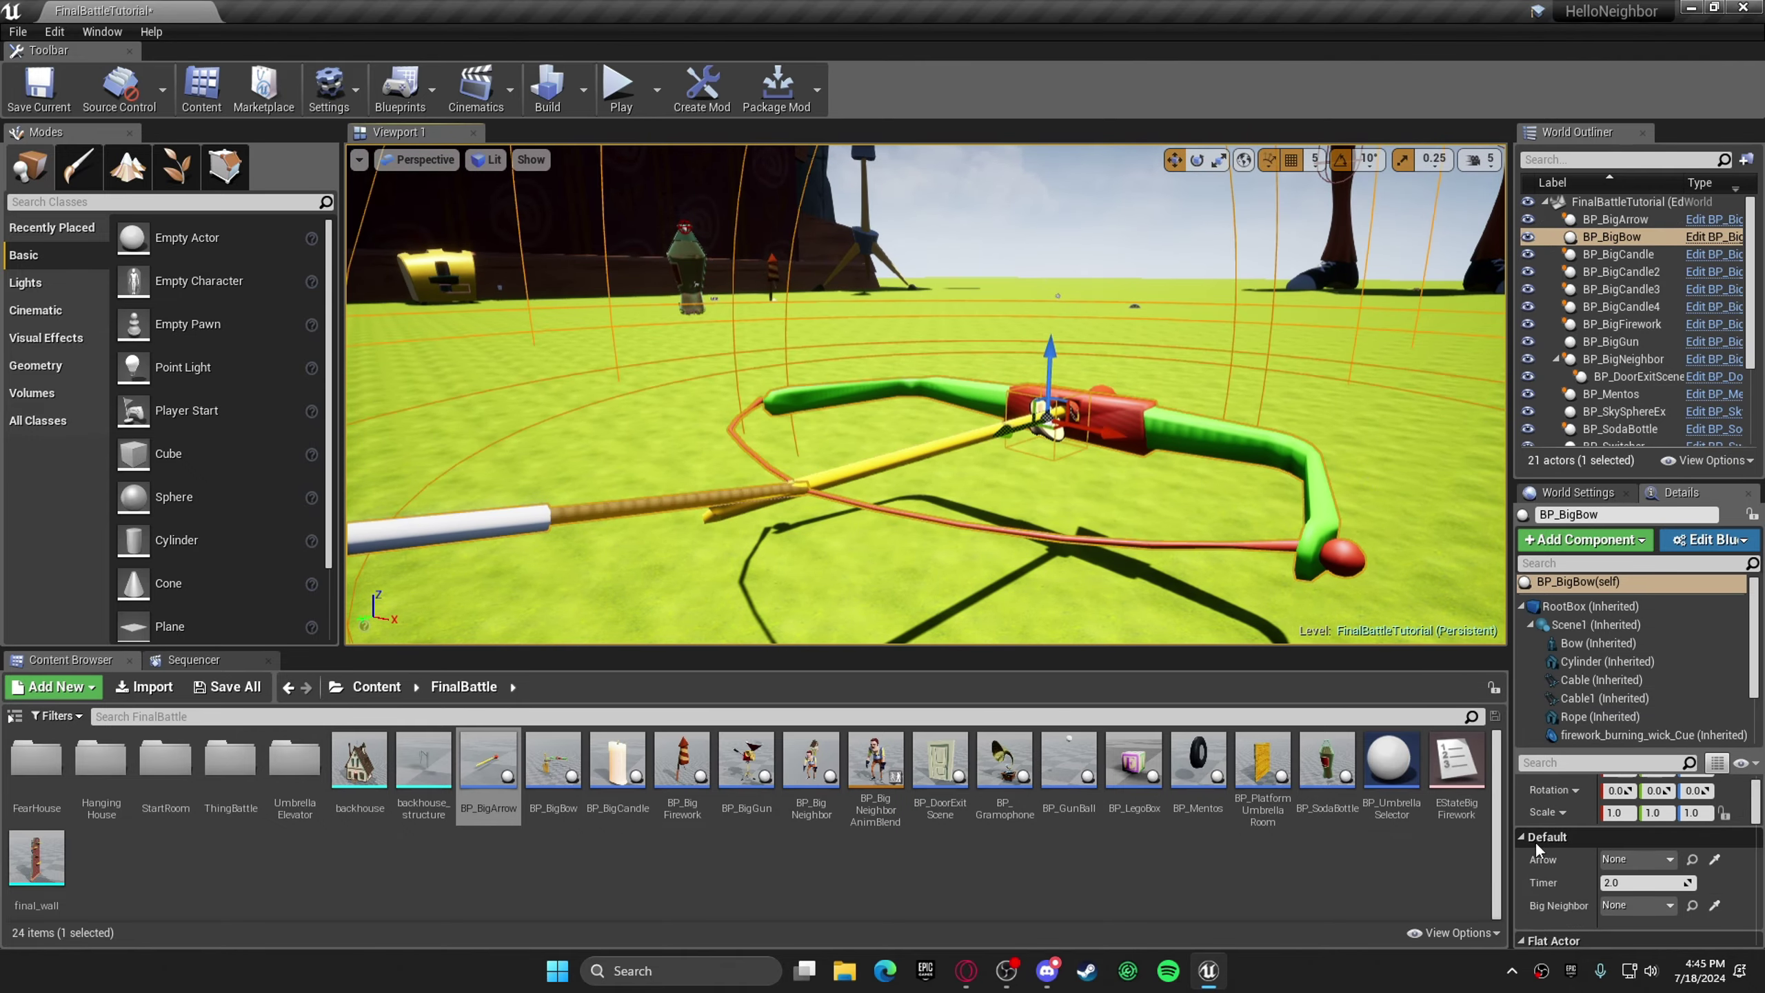
click(1641, 857)
click(1561, 636)
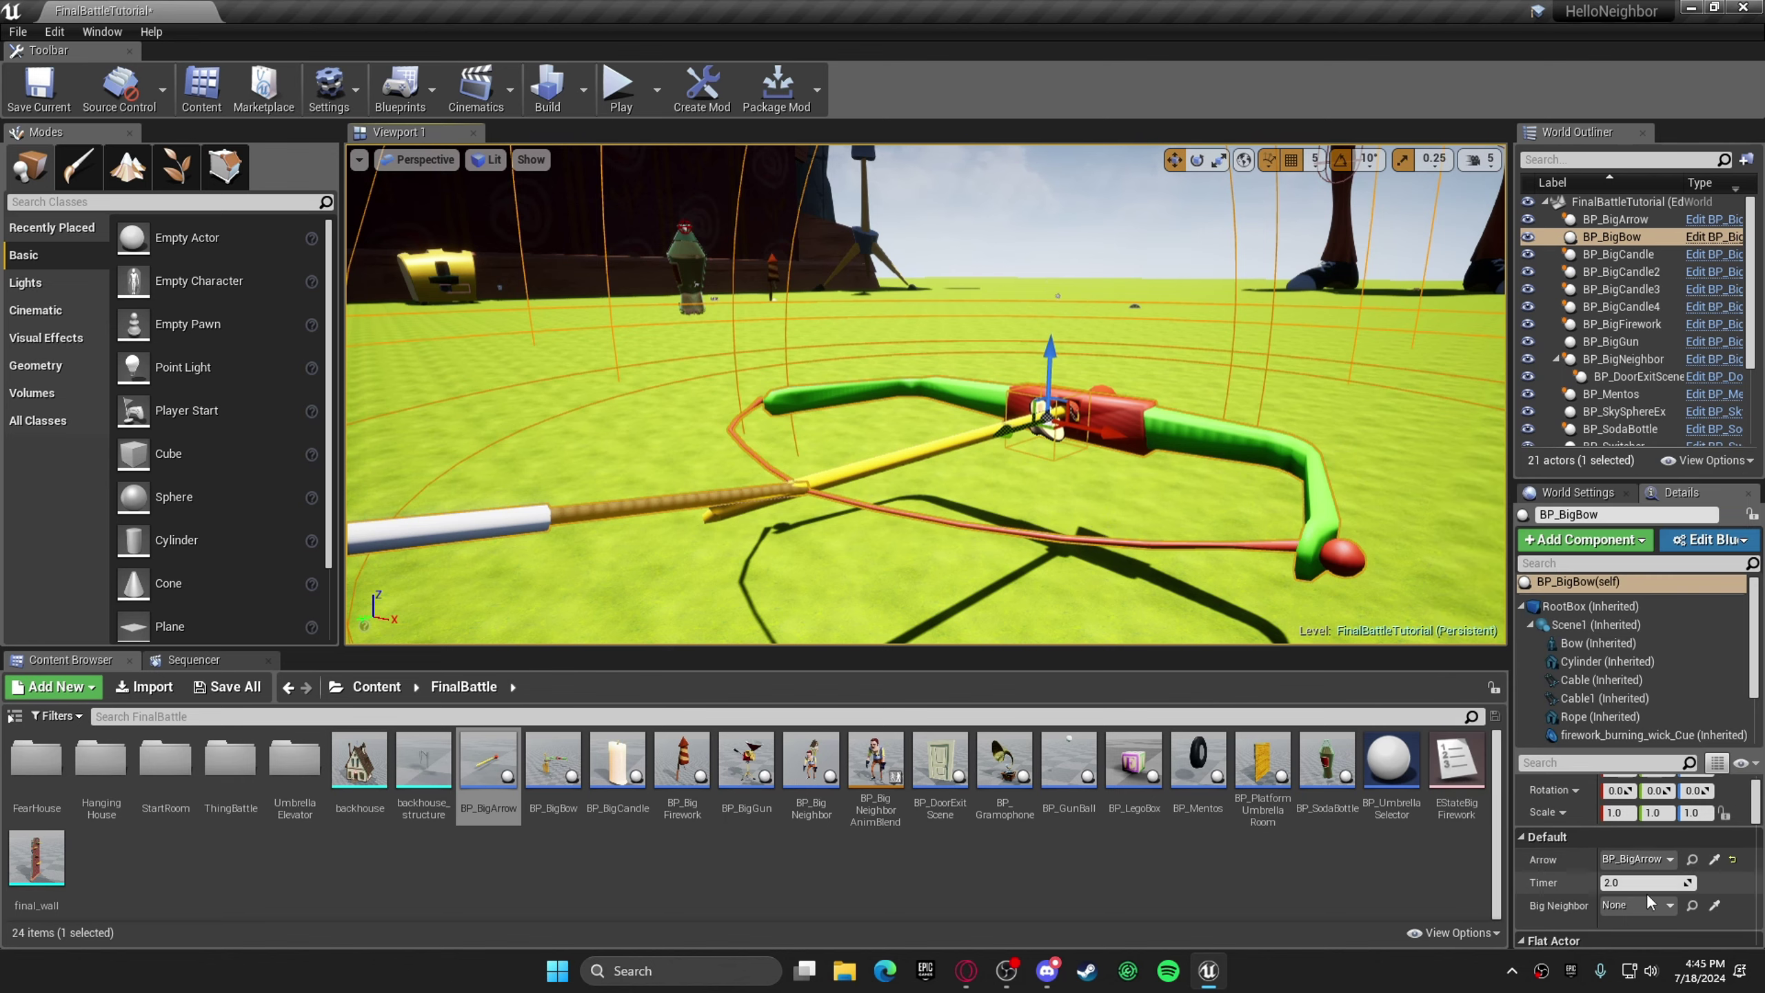
click(1649, 904)
click(1589, 686)
- Play the level in the editor to test the big bow and arrow, and stop playing
click(958, 281)
right_drag(959, 282, 1043, 341)
key(s)
click(627, 110)
click(621, 87)
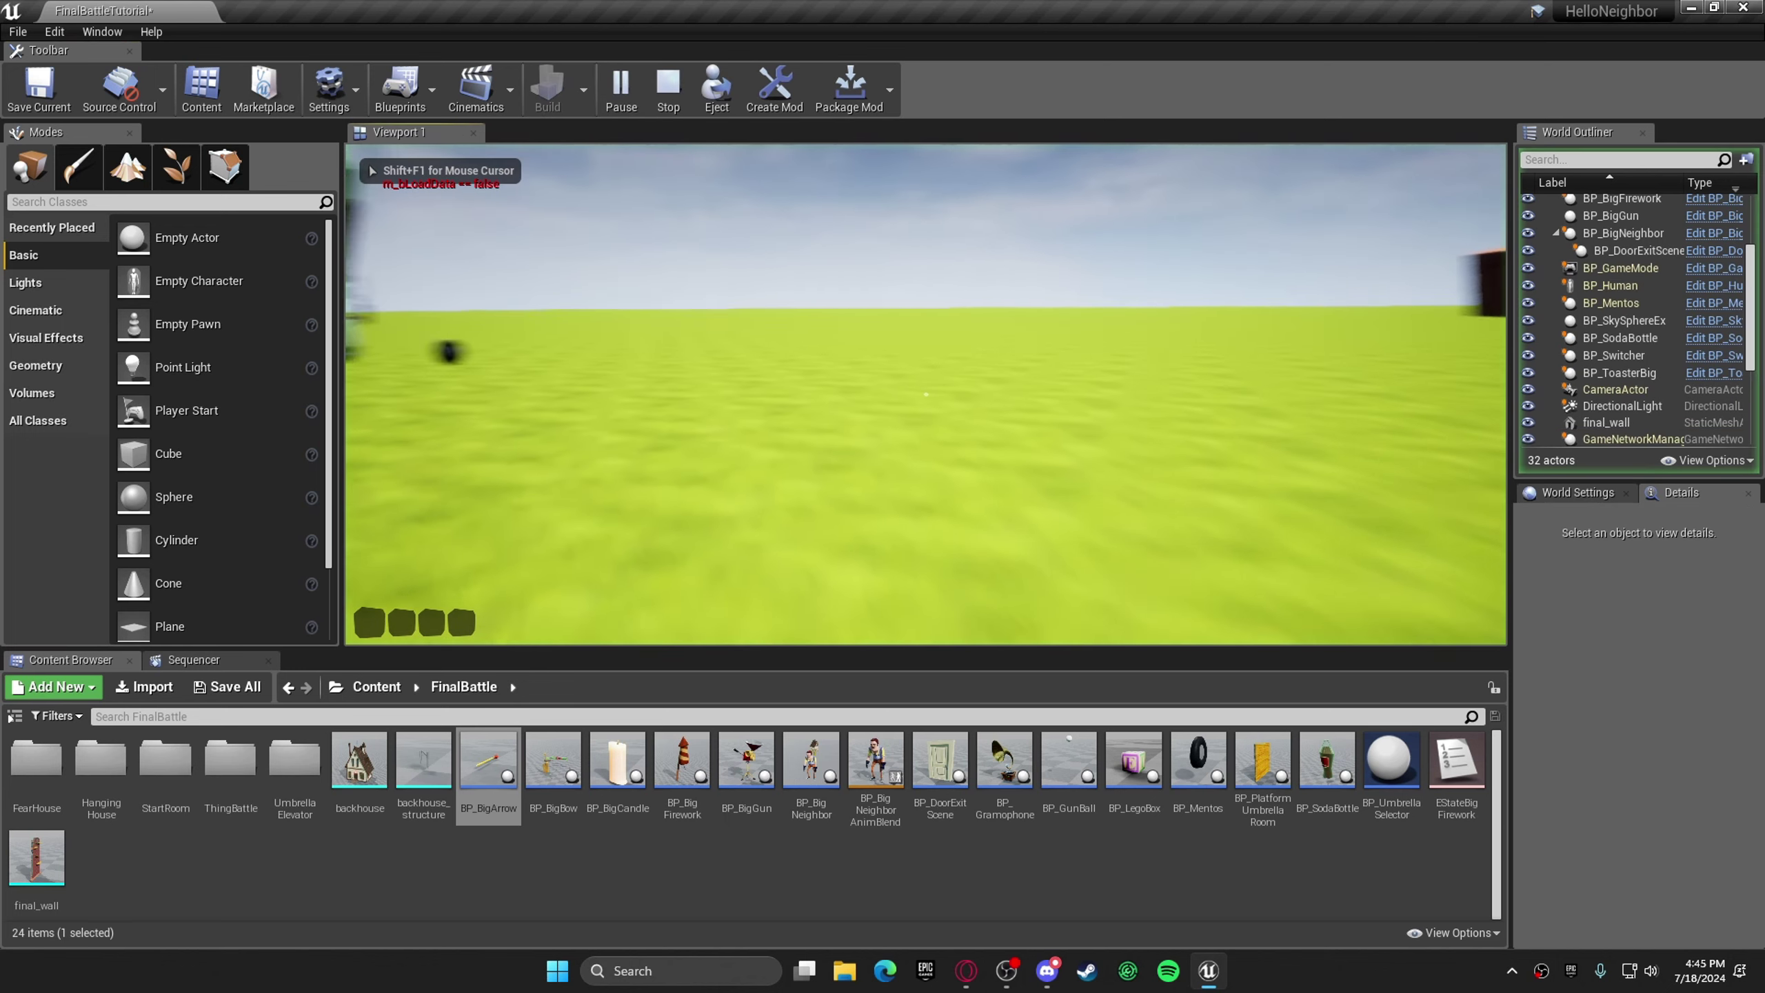
key(e)
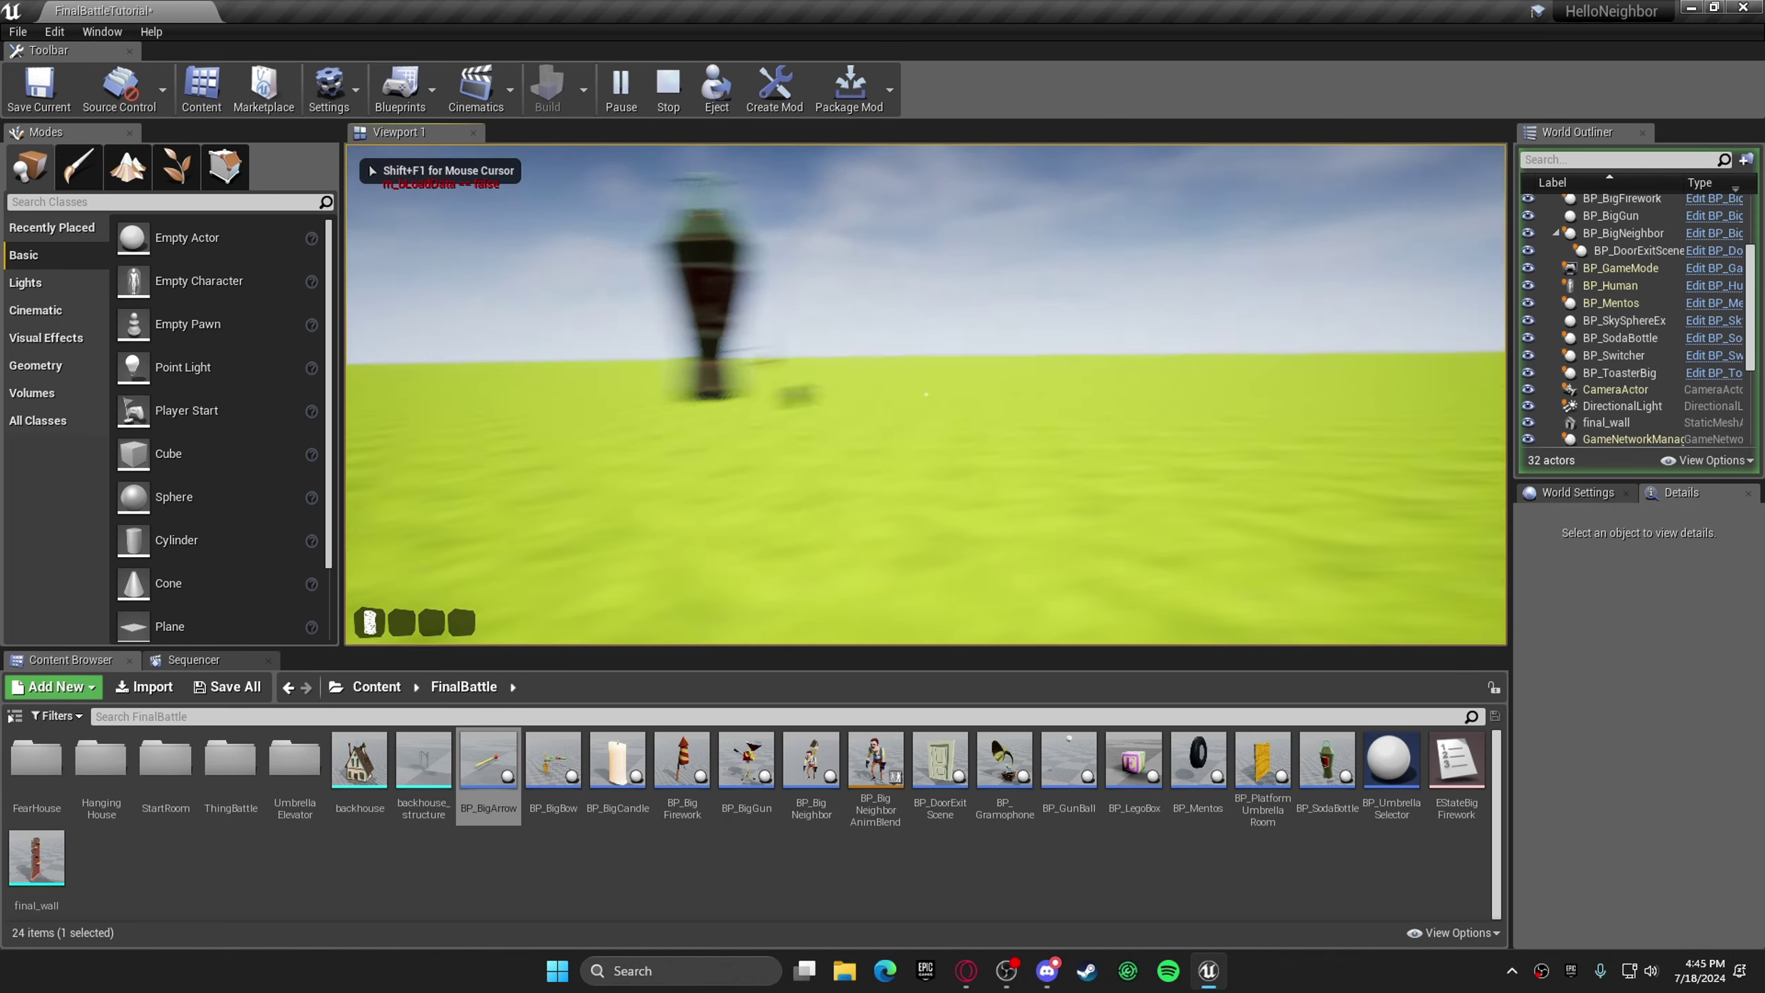
key(w)
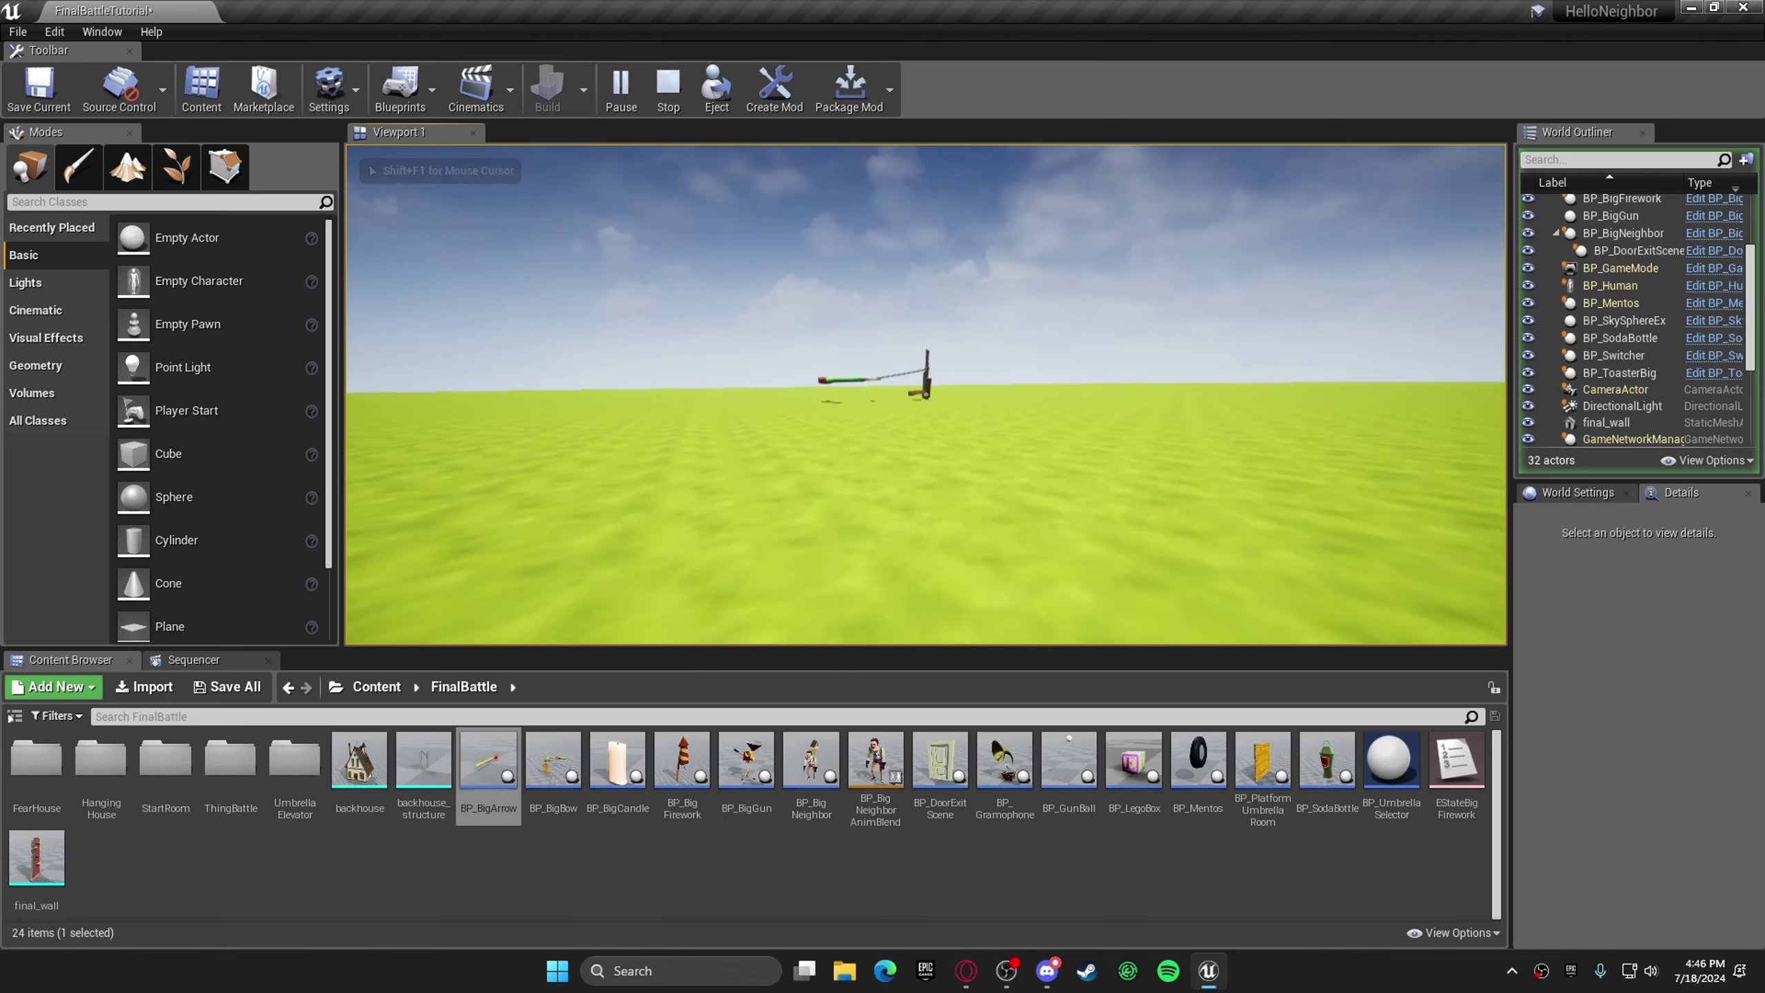
key(w)
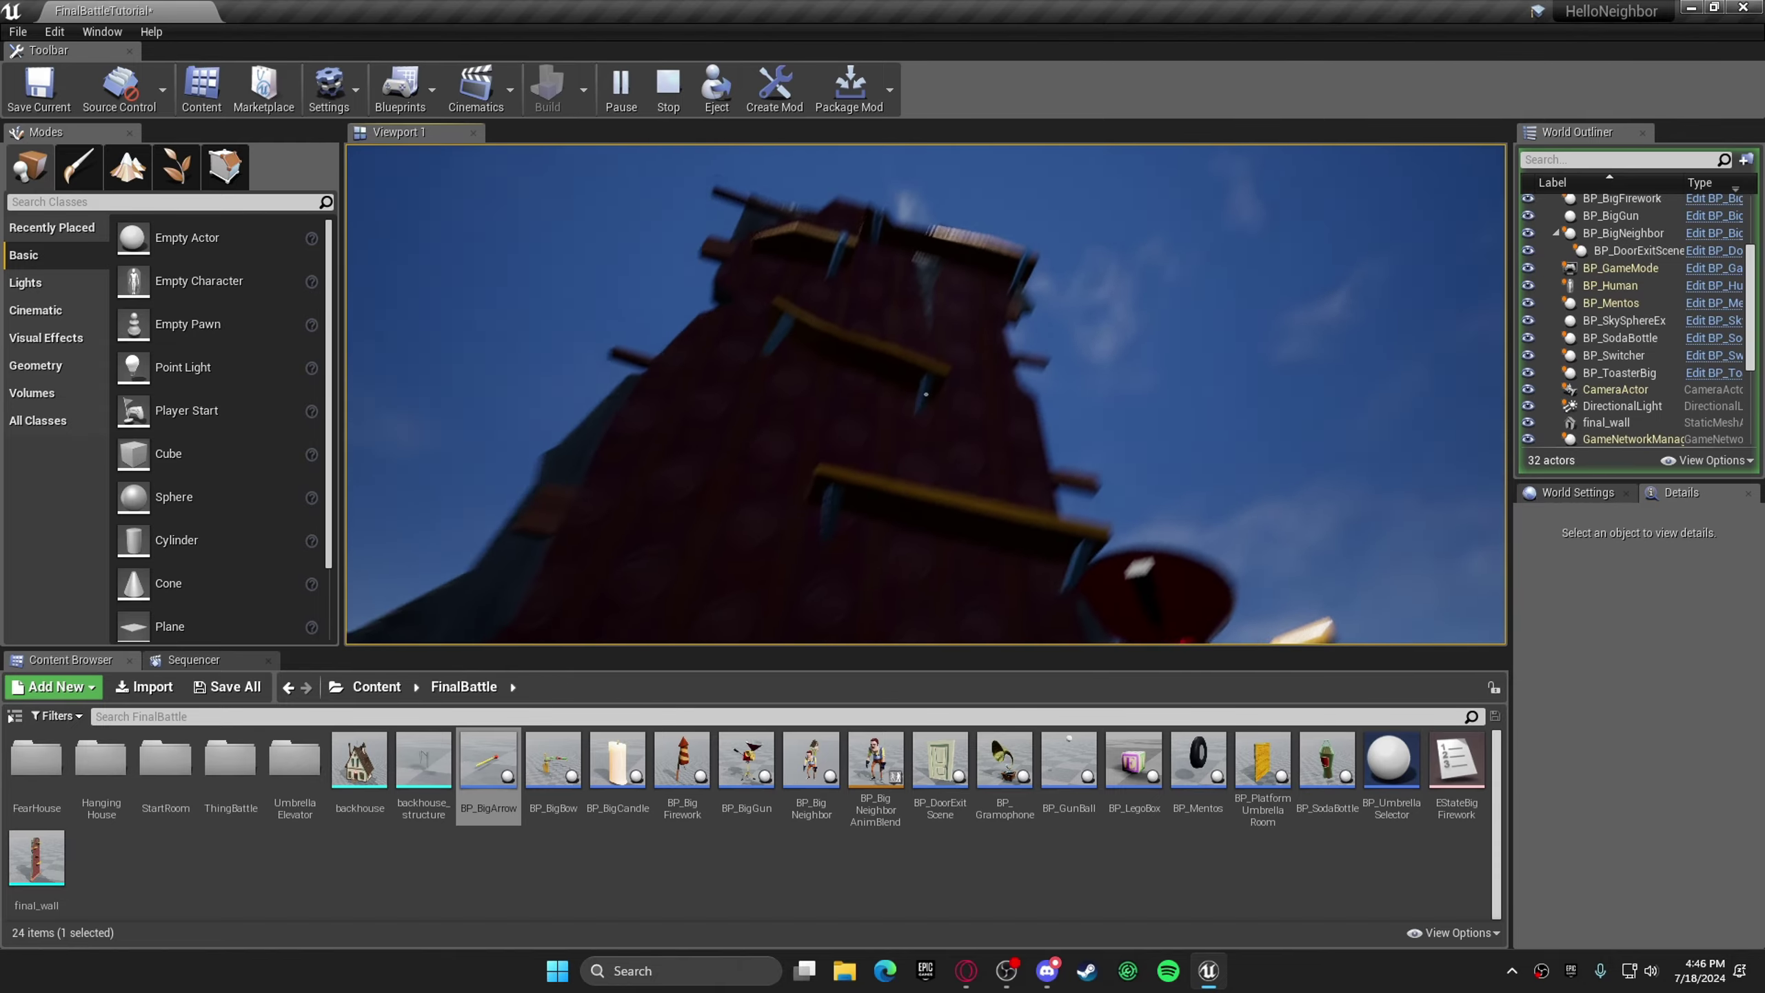
key(Escape)
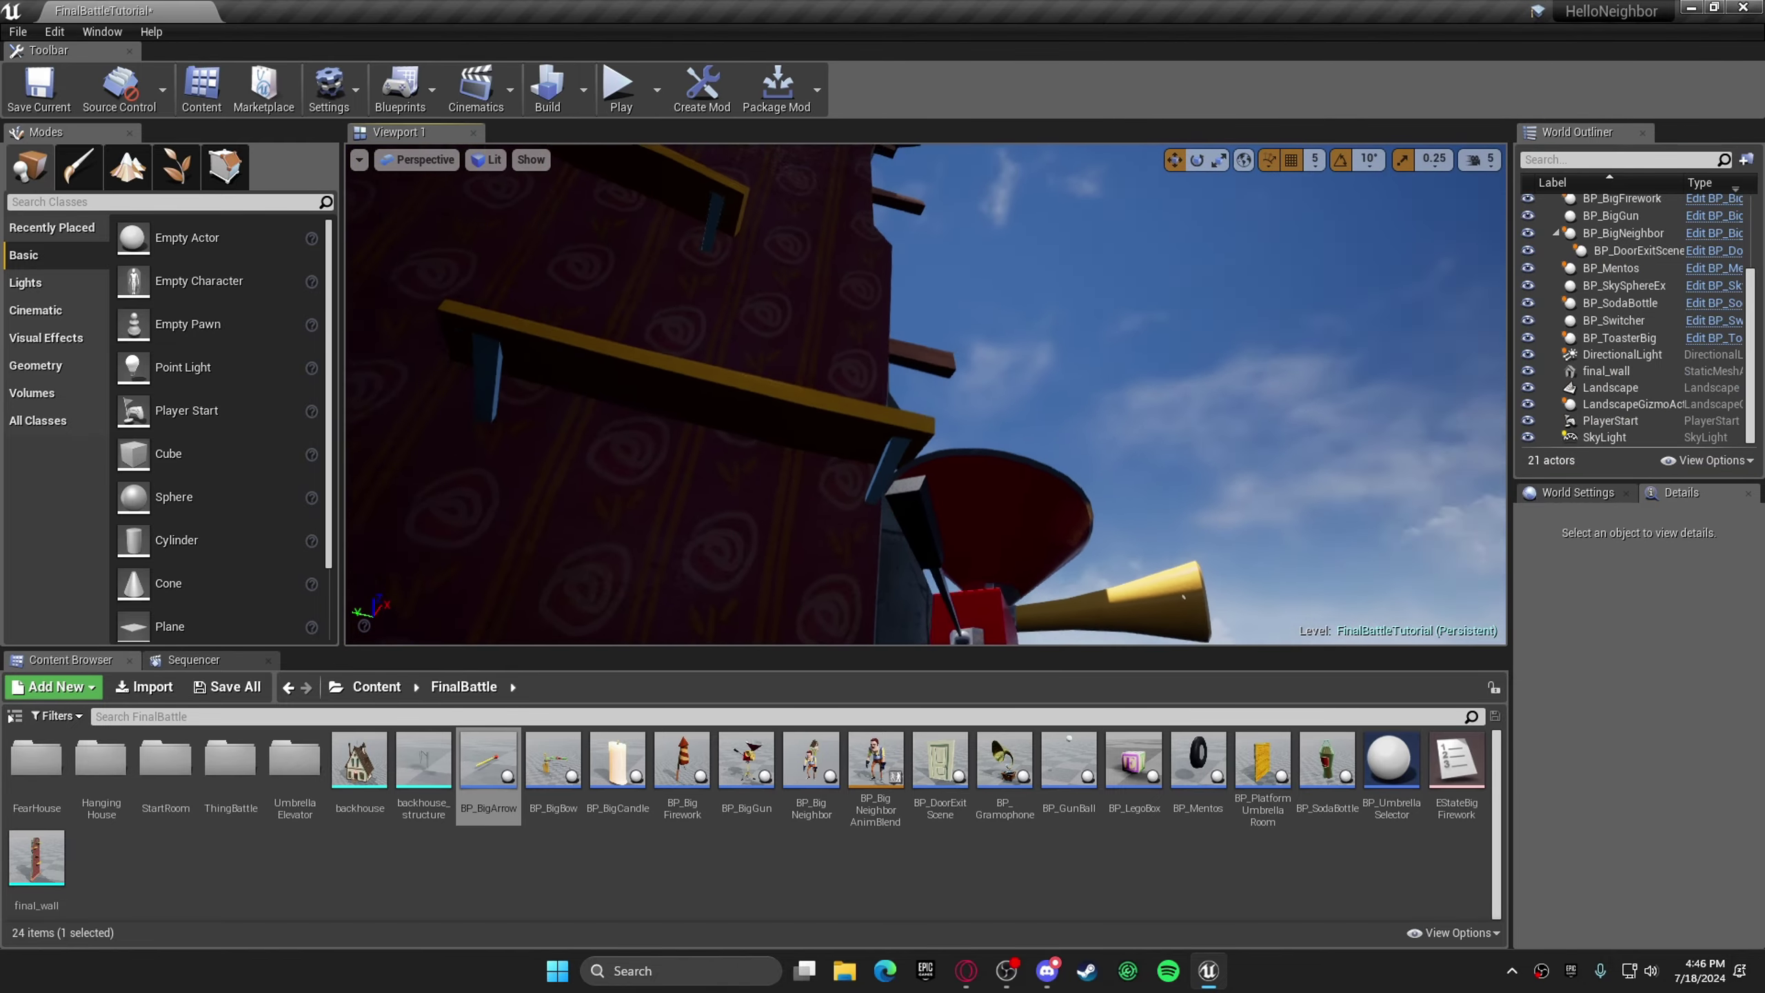
- Examine the ledges of the final wall and the nearby BP_BigGun, including its funnel and the box inside it
right_drag(925, 394, 986, 514)
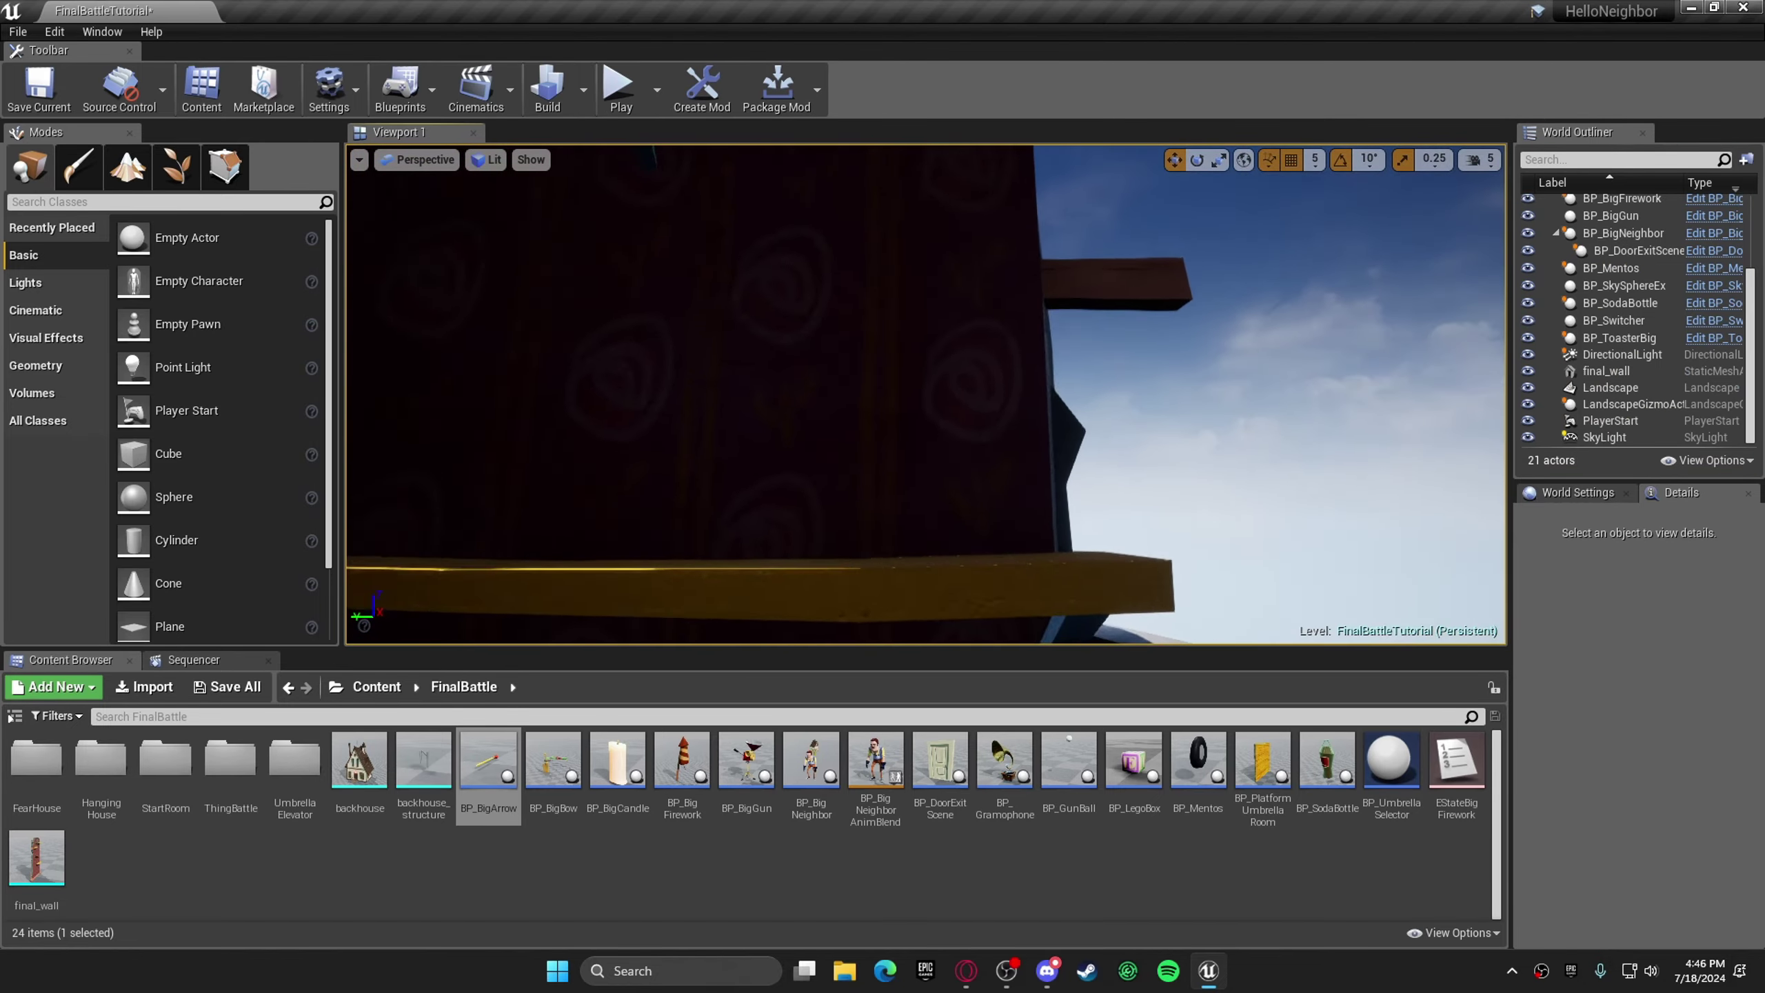
right_drag(925, 394, 1029, 445)
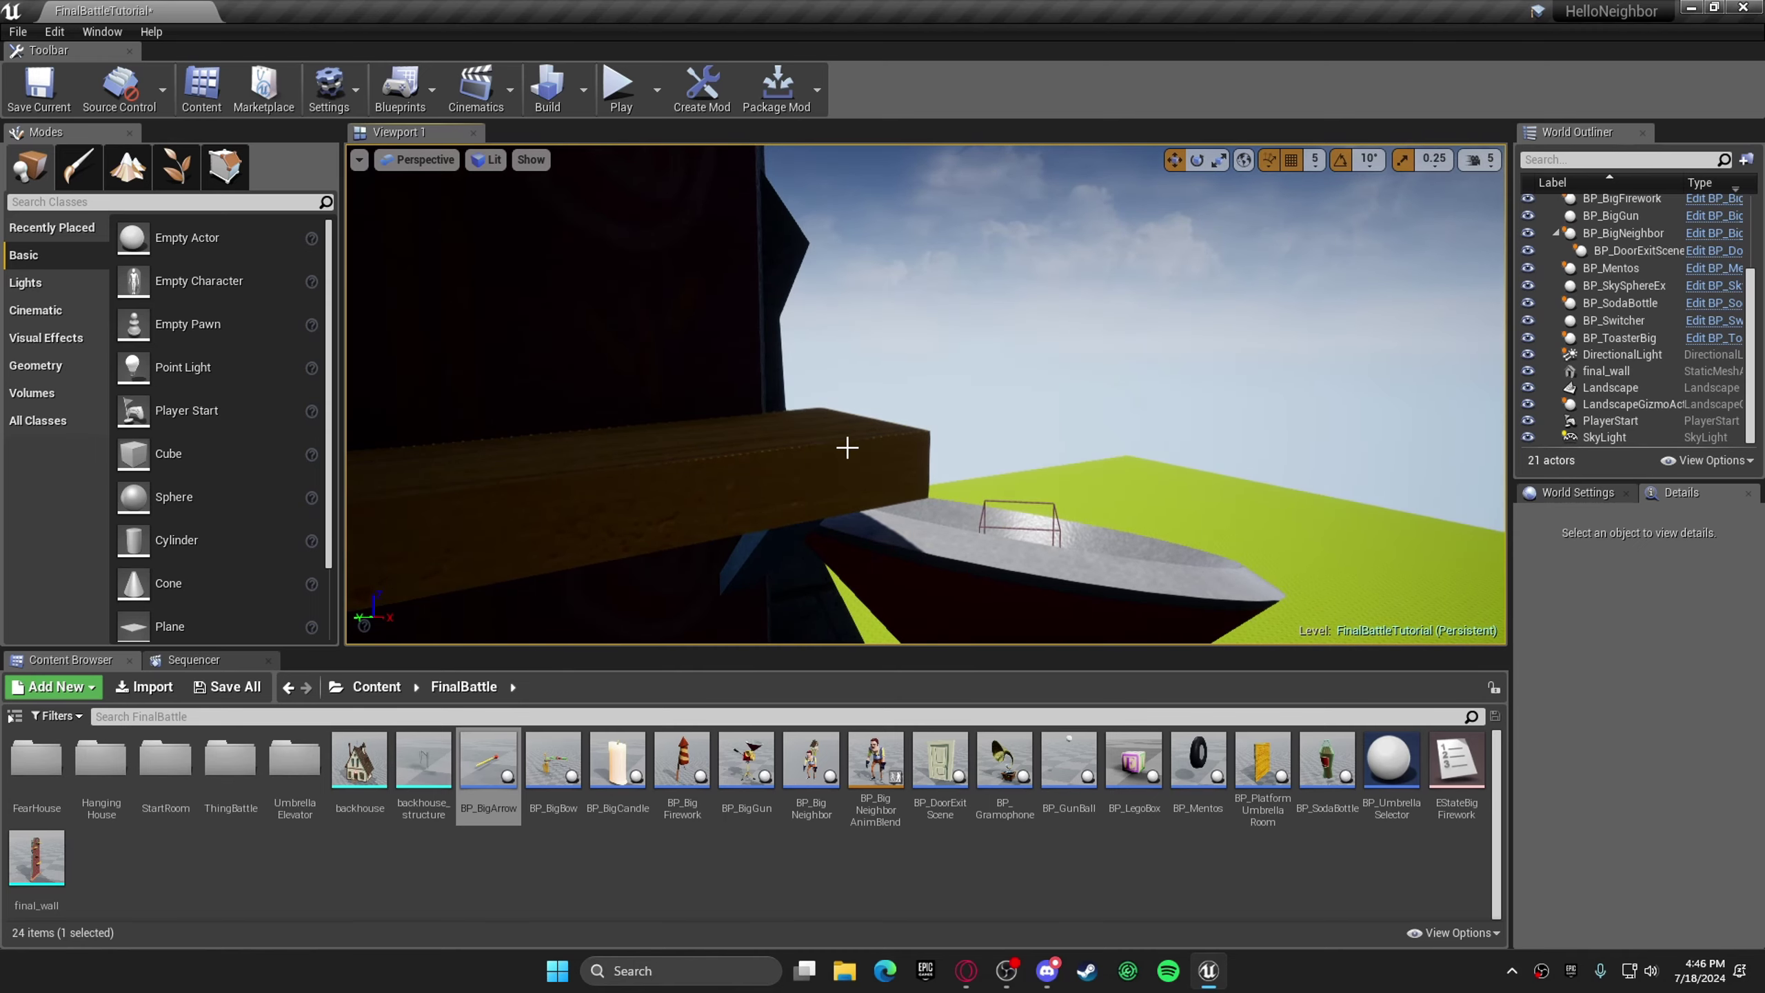
right_drag(847, 447, 997, 535)
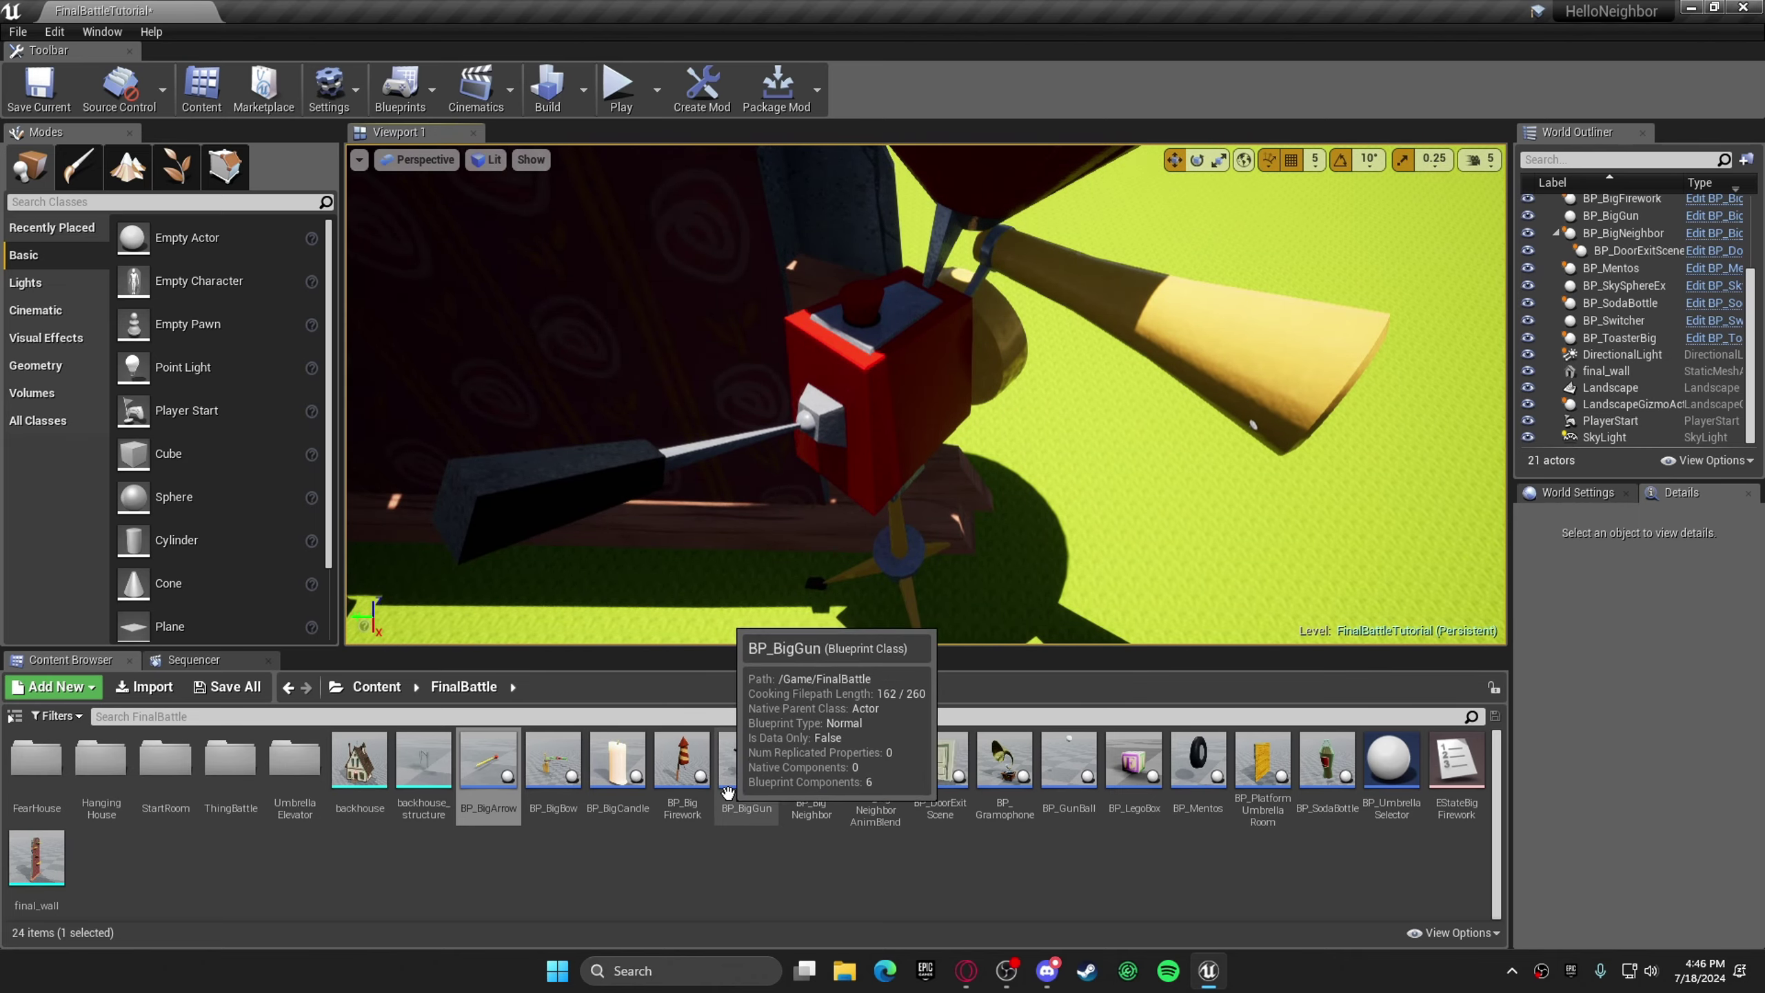
right_drag(799, 528, 761, 480)
right_drag(1060, 424, 973, 358)
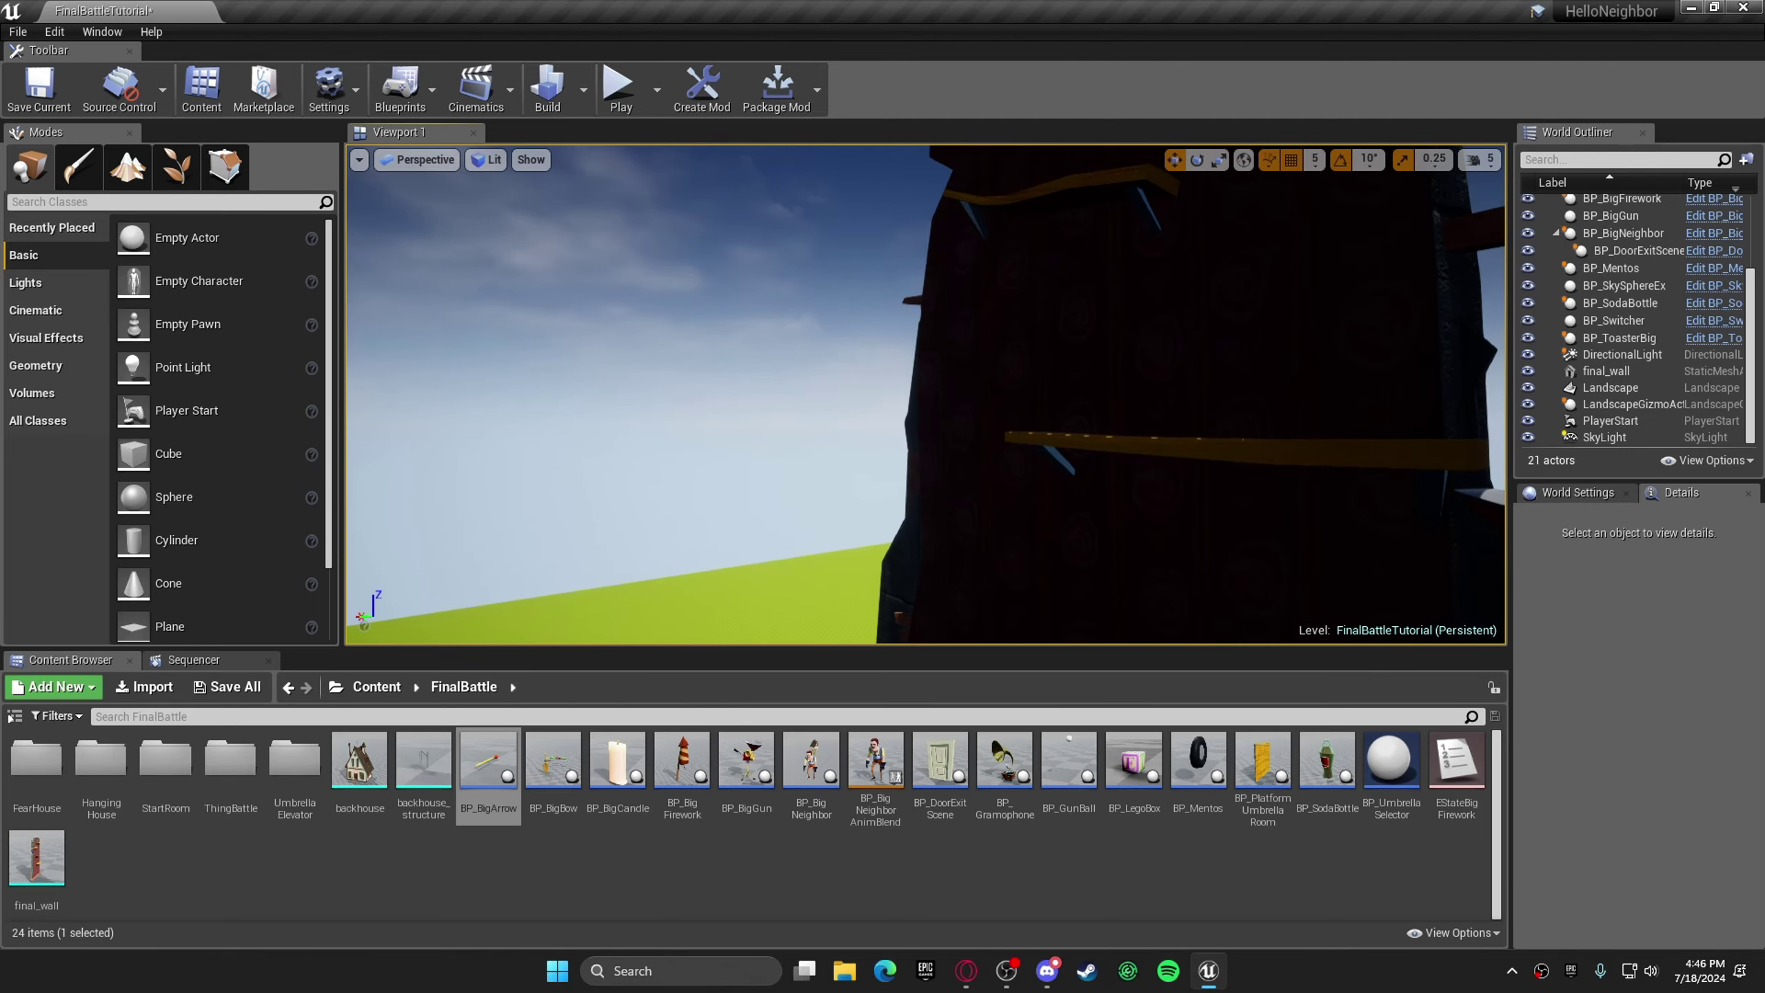
right_drag(796, 315, 903, 348)
right_drag(796, 315, 837, 353)
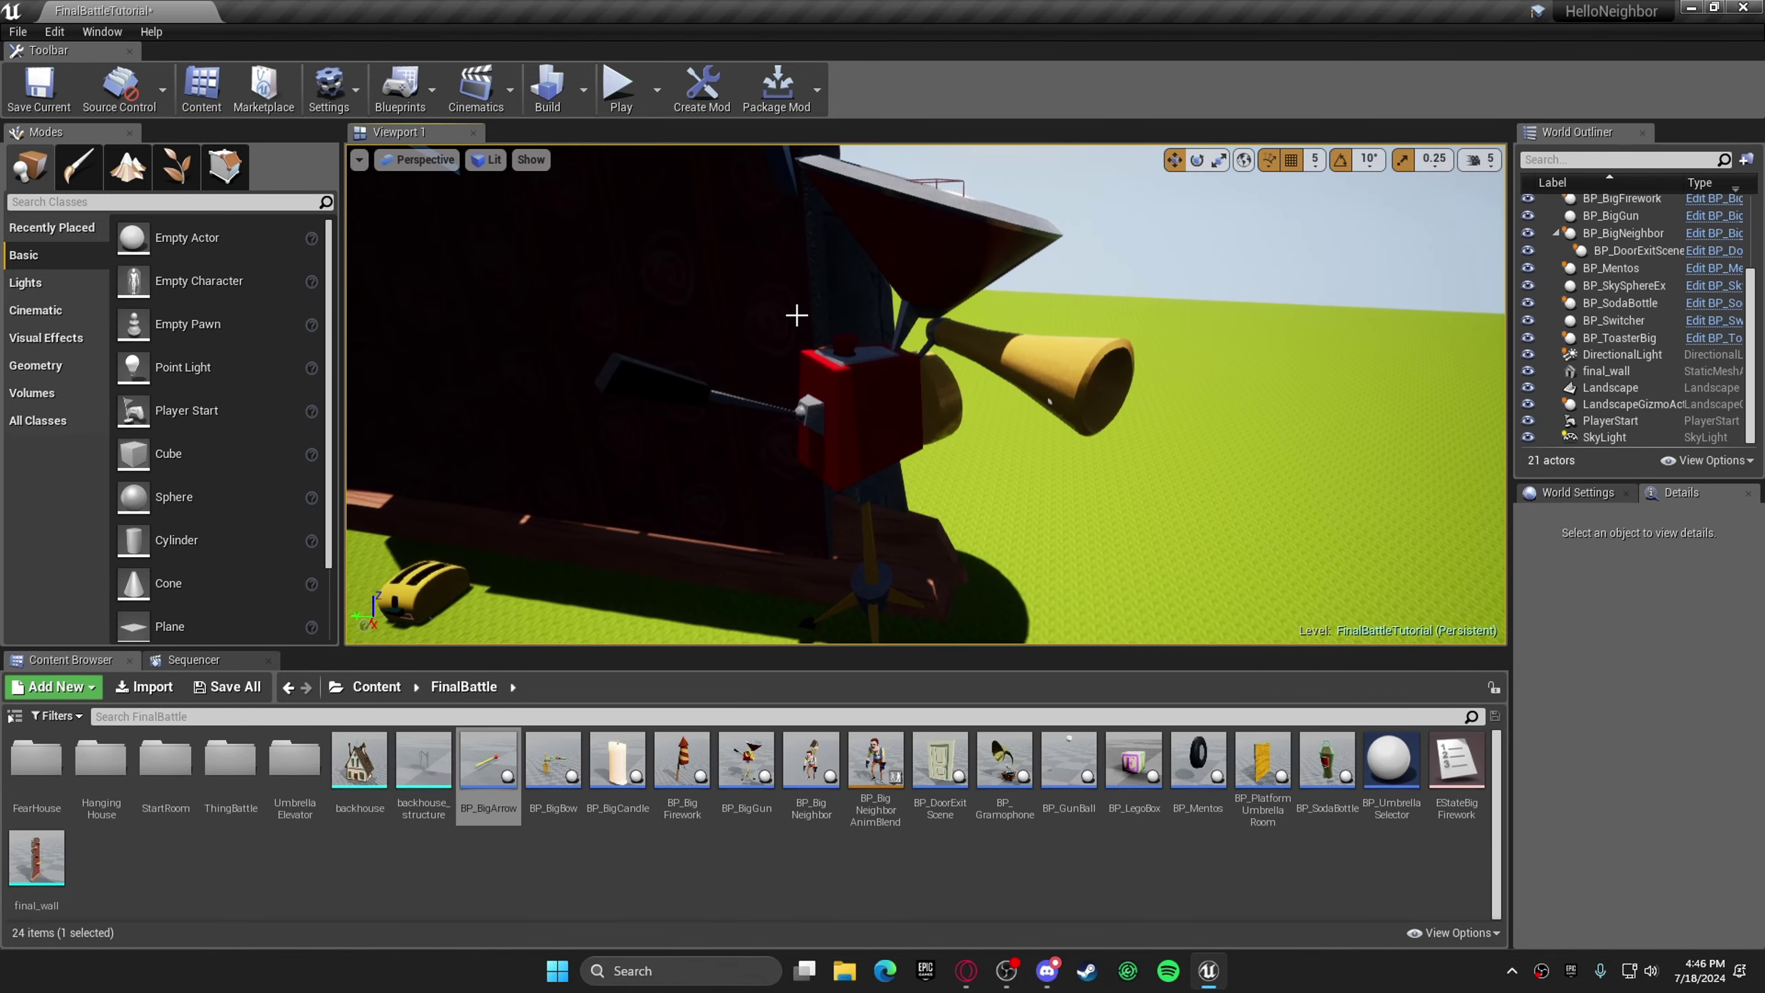
click(797, 315)
key(f)
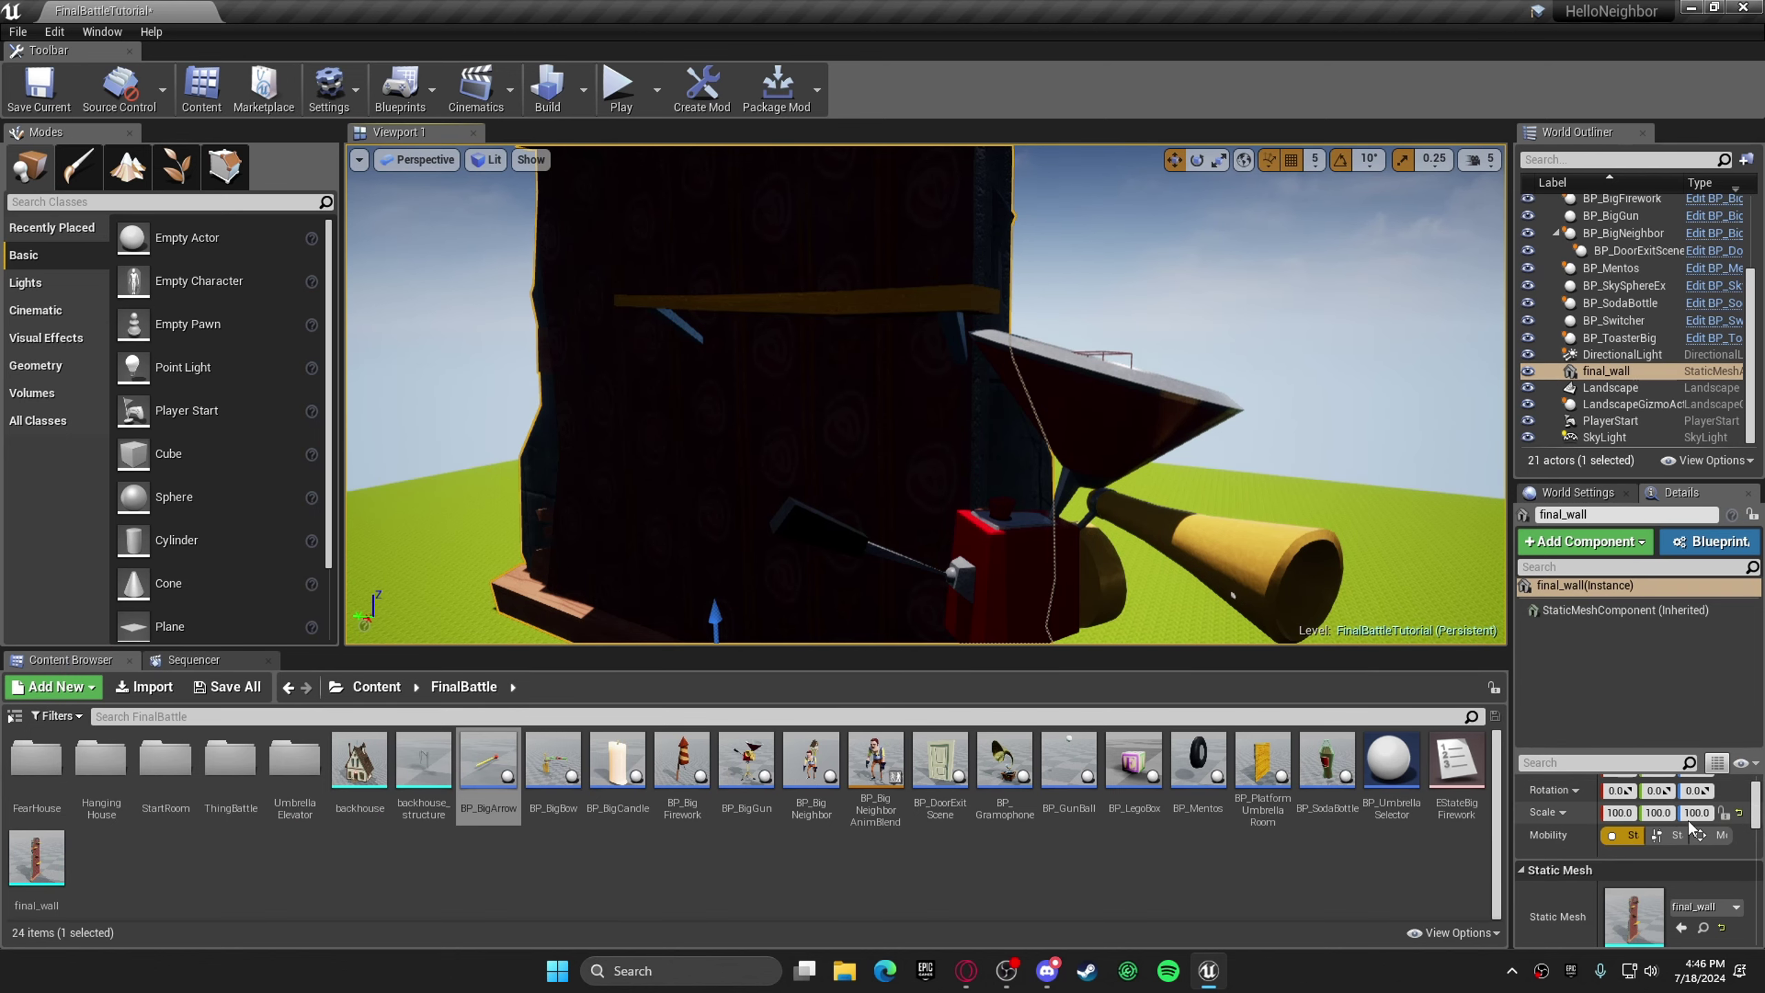
click(1183, 517)
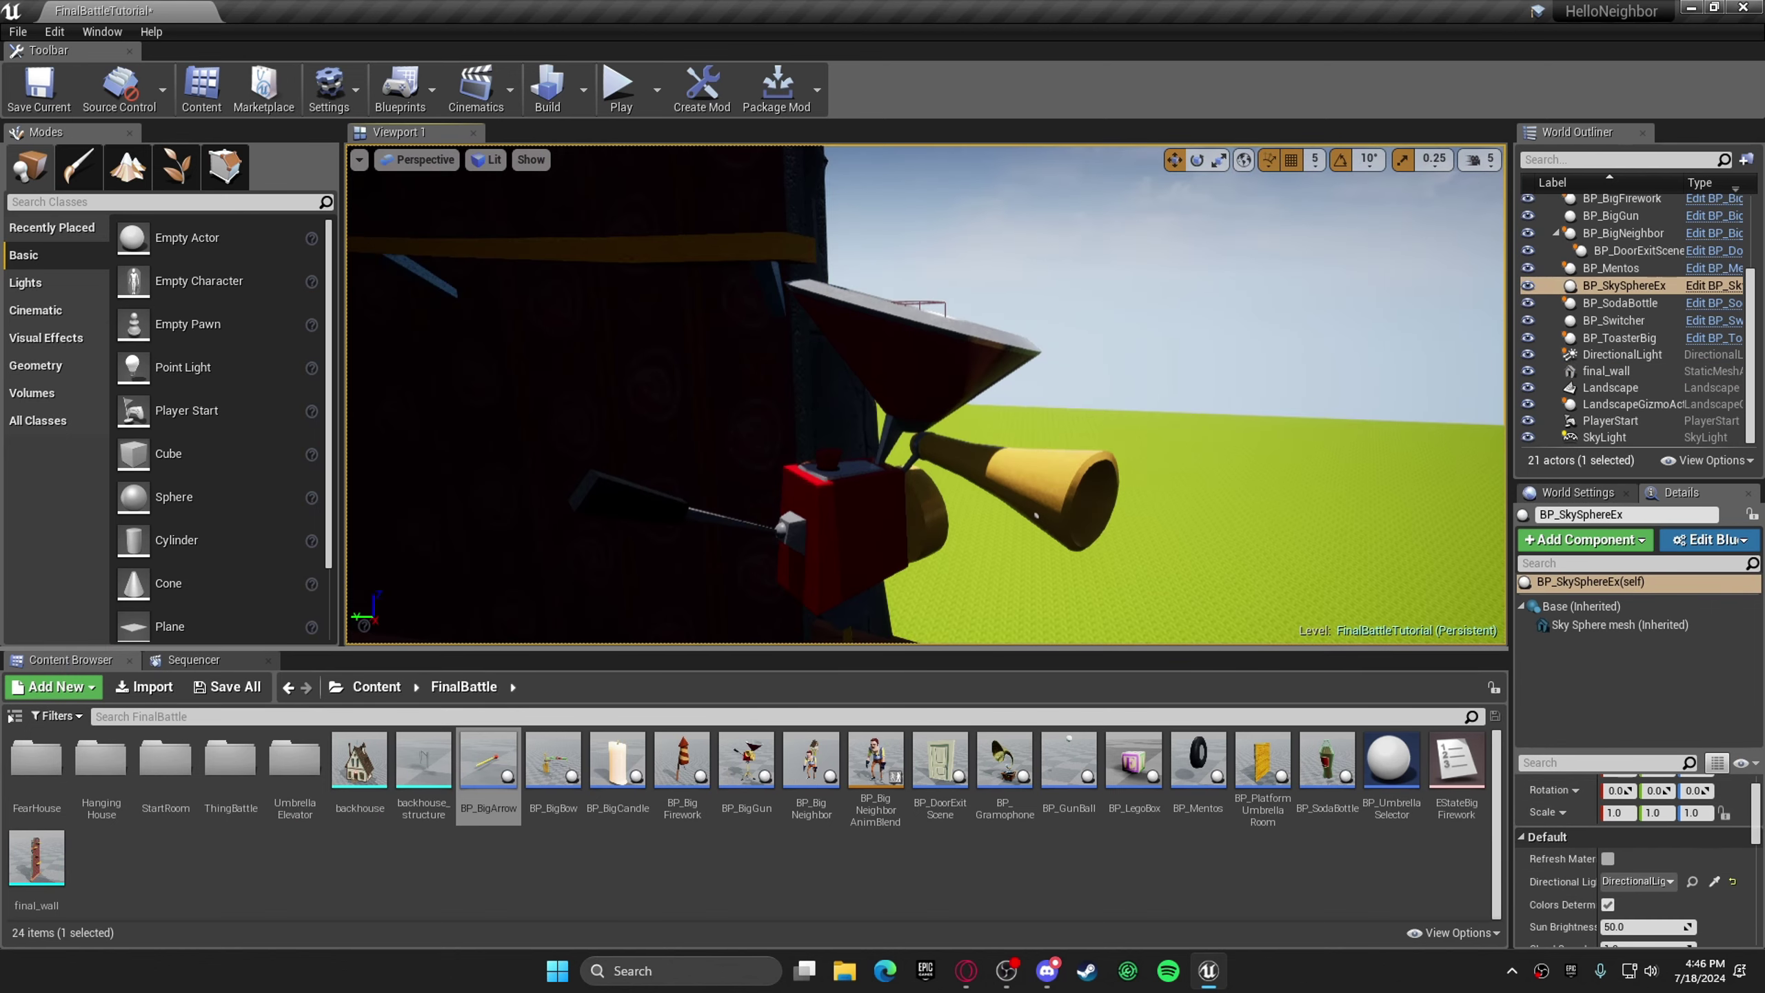
key(f)
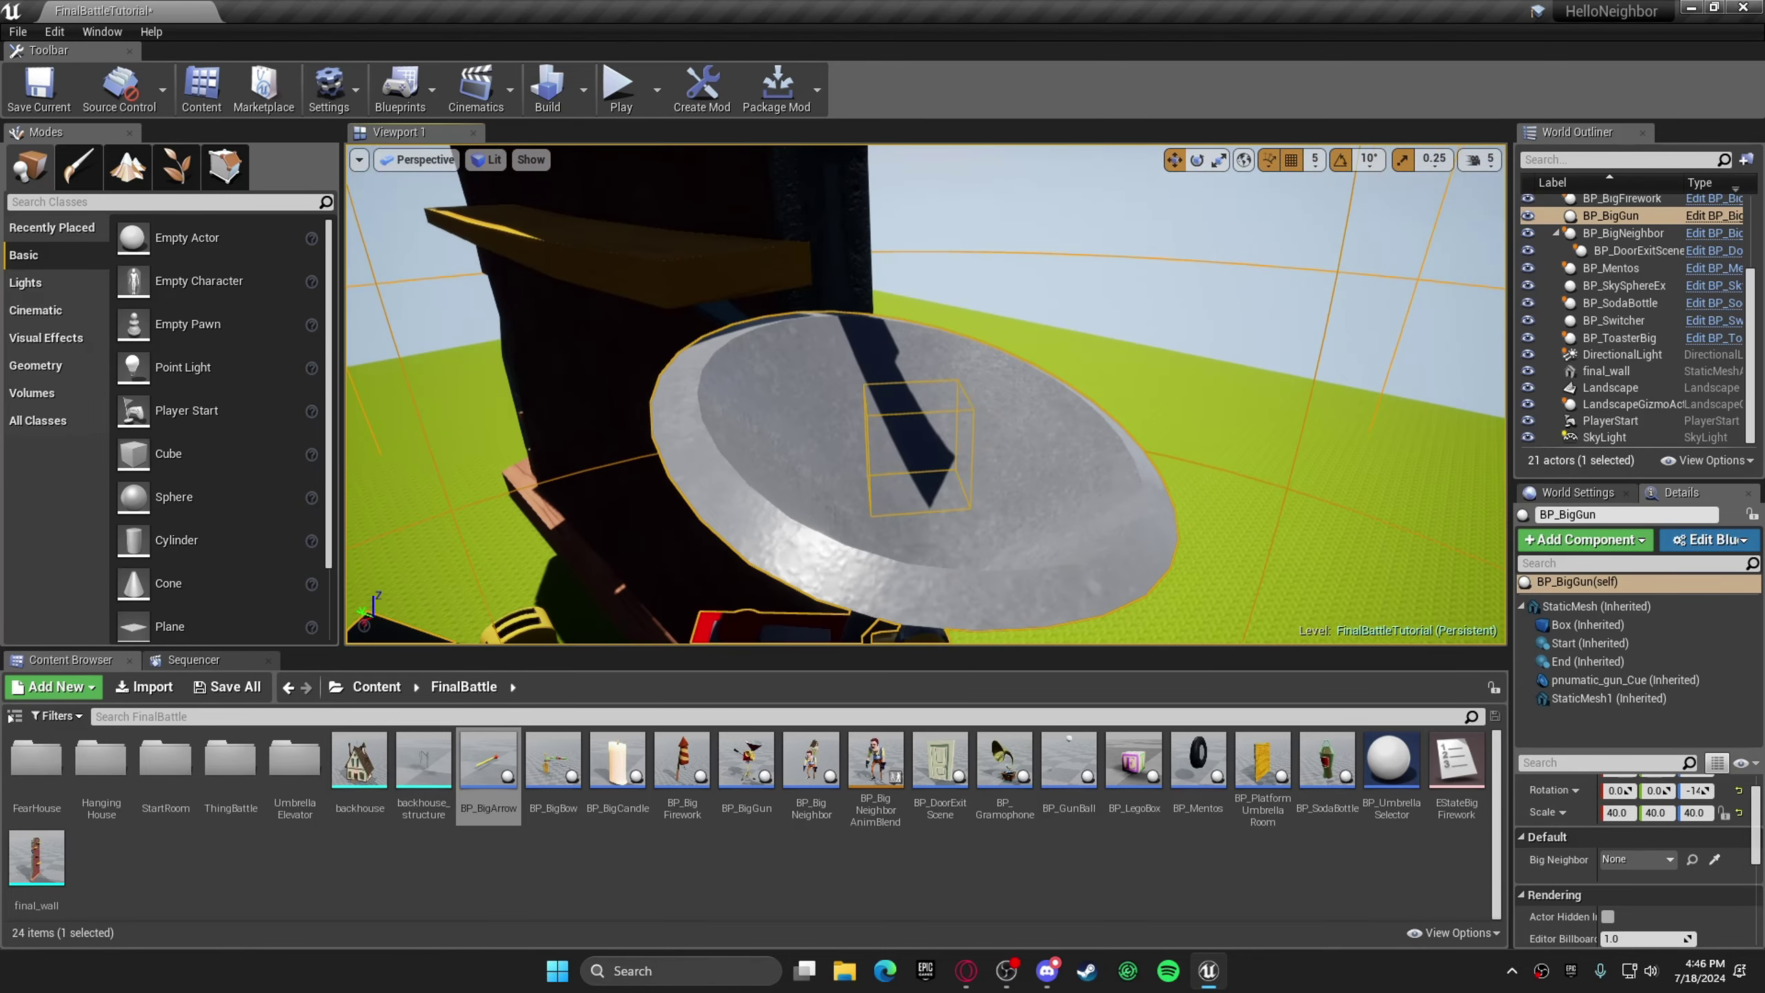
right_drag(1217, 327, 1209, 376)
click(1217, 322)
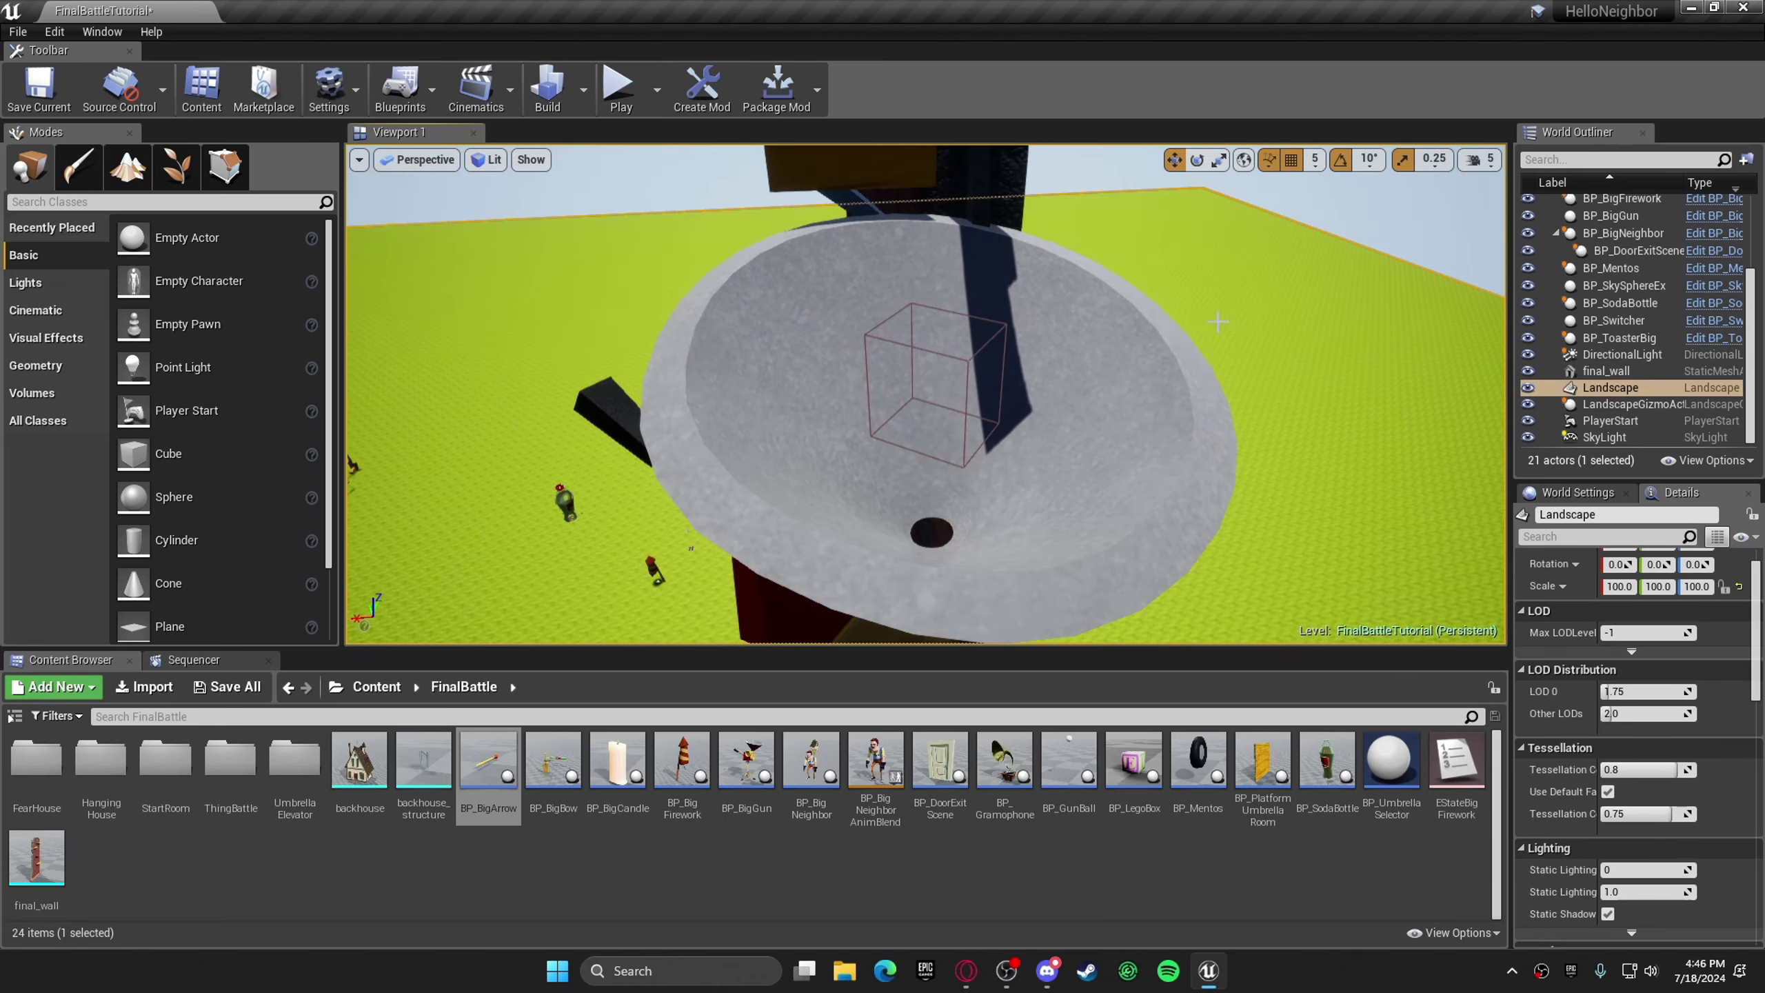
- Select BP_BigGun's Box component and examine its position inside the funnel from several angles
click(933, 438)
key(f)
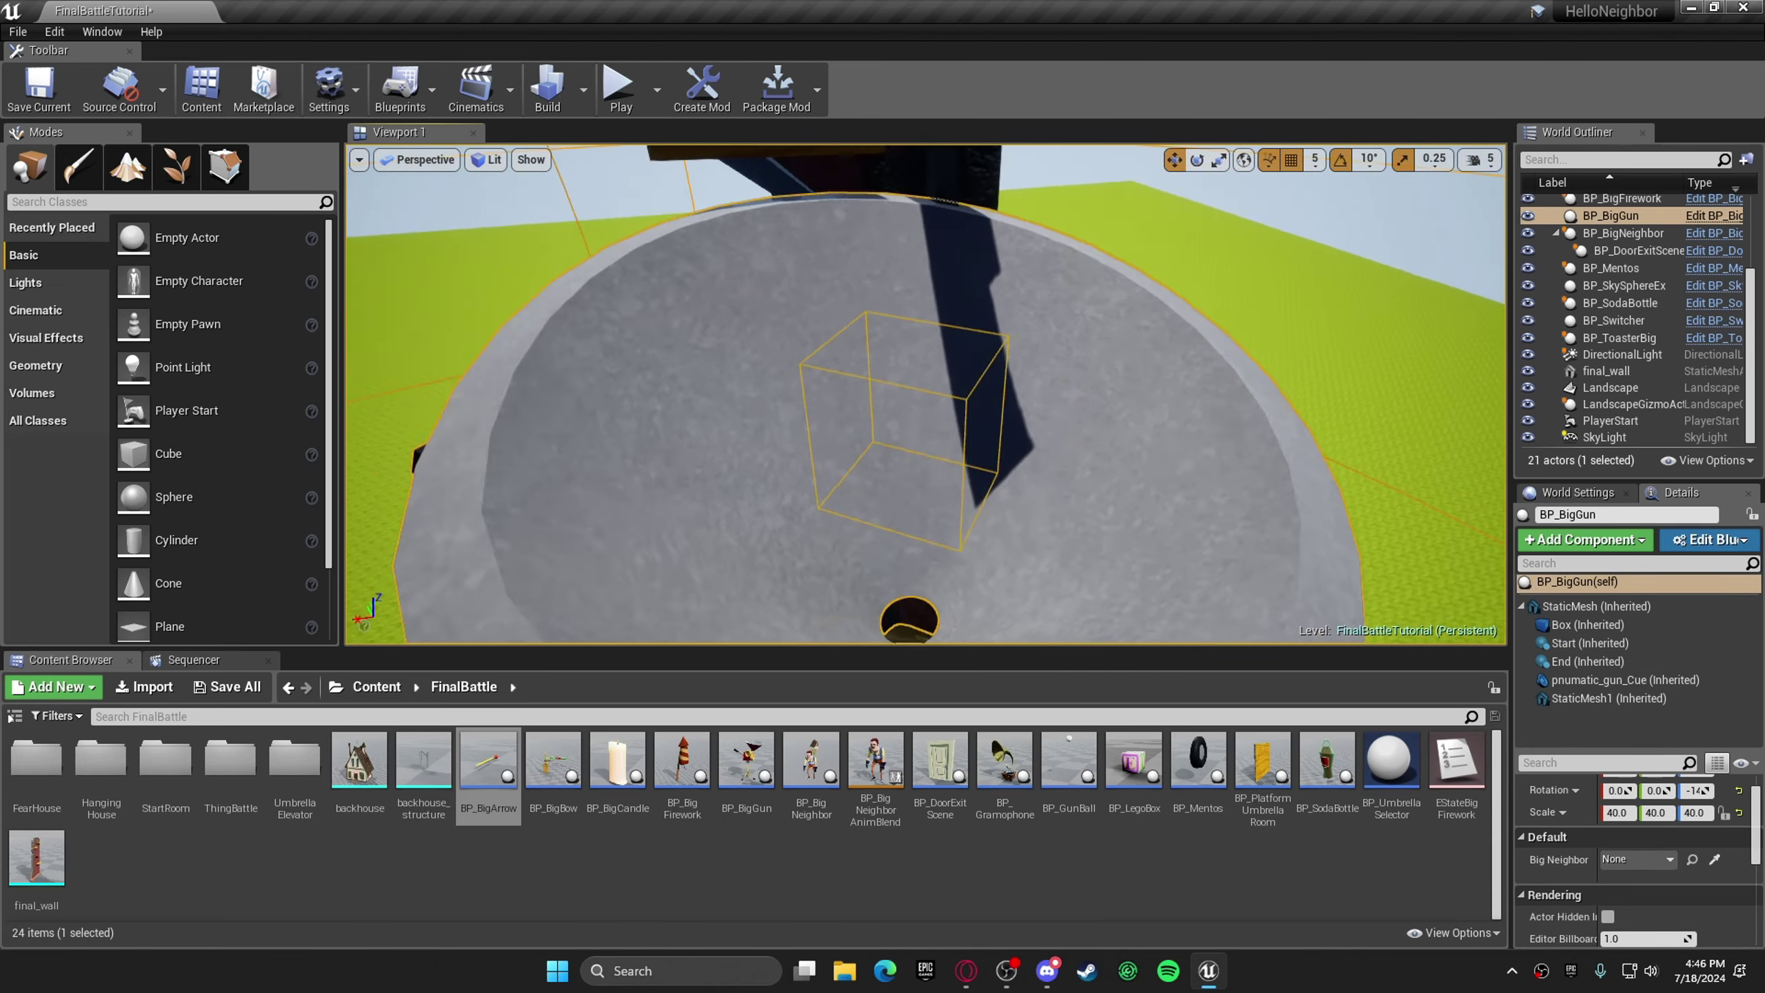
right_drag(932, 437, 935, 473)
click(1557, 628)
mouse_move(1100, 380)
right_down()
mouse_move(1087, 396)
mouse_move(1099, 380)
right_up()
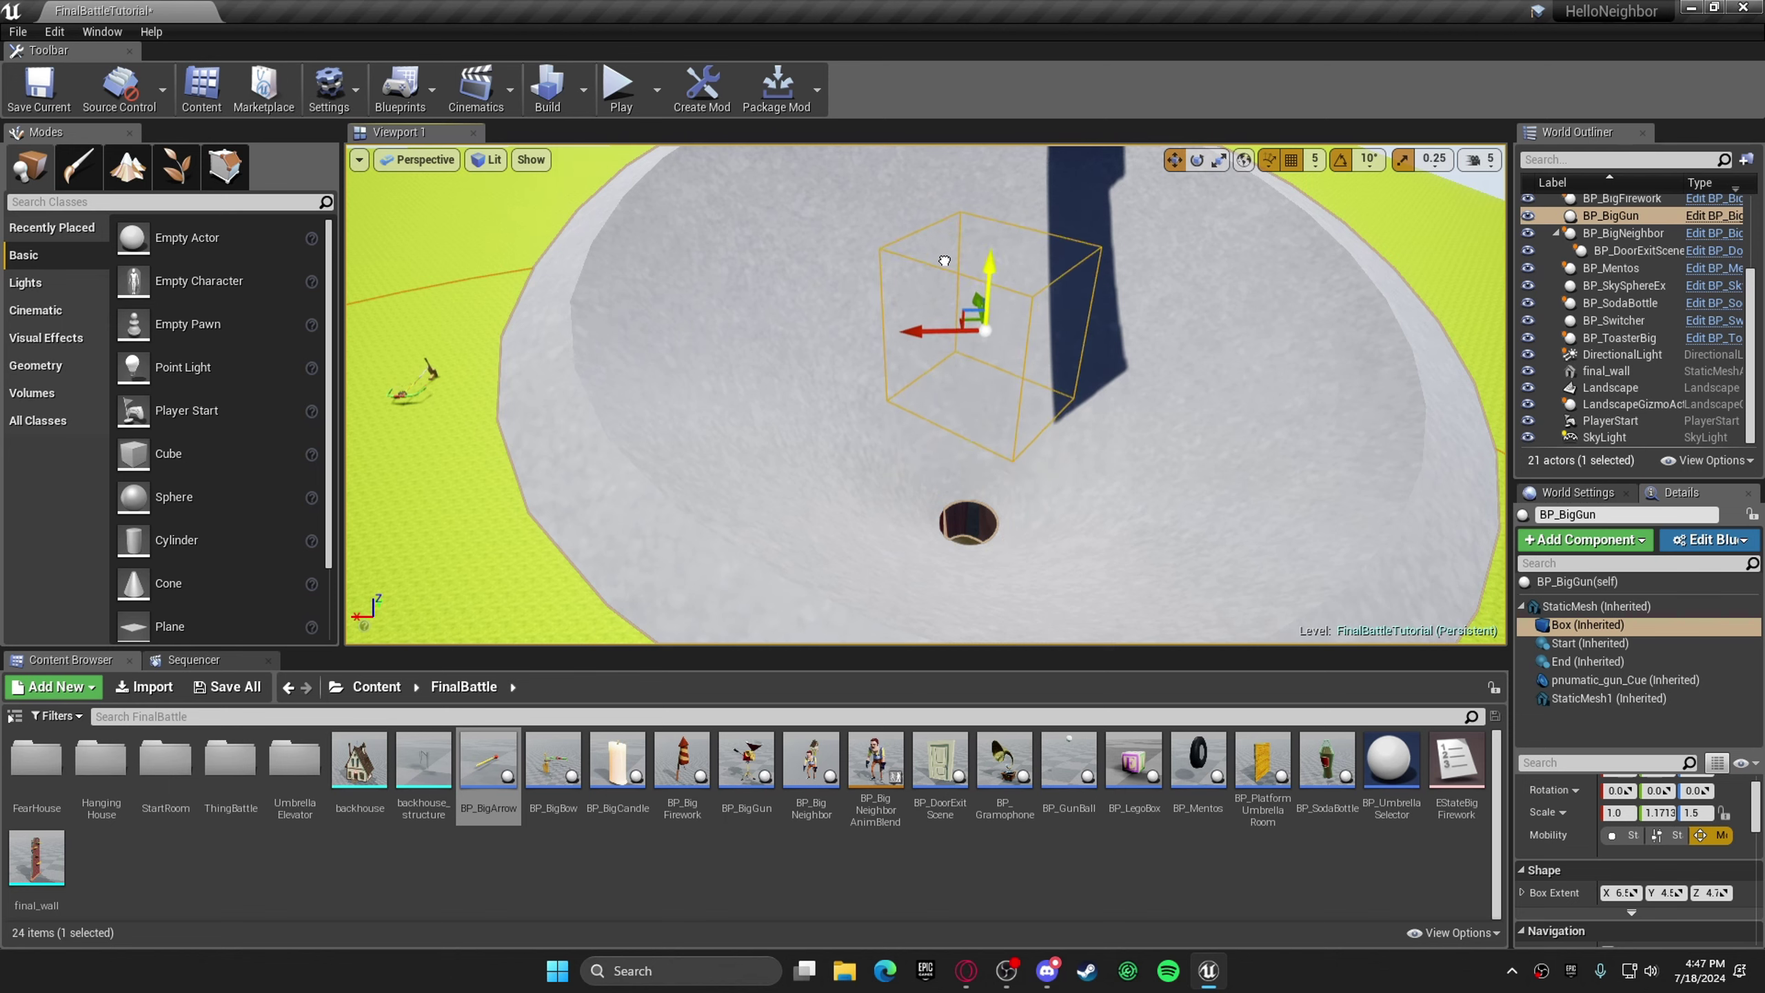
drag(945, 261, 947, 240)
right_drag(947, 240, 935, 184)
right_drag(1043, 355, 1042, 348)
drag(1048, 355, 629, 443)
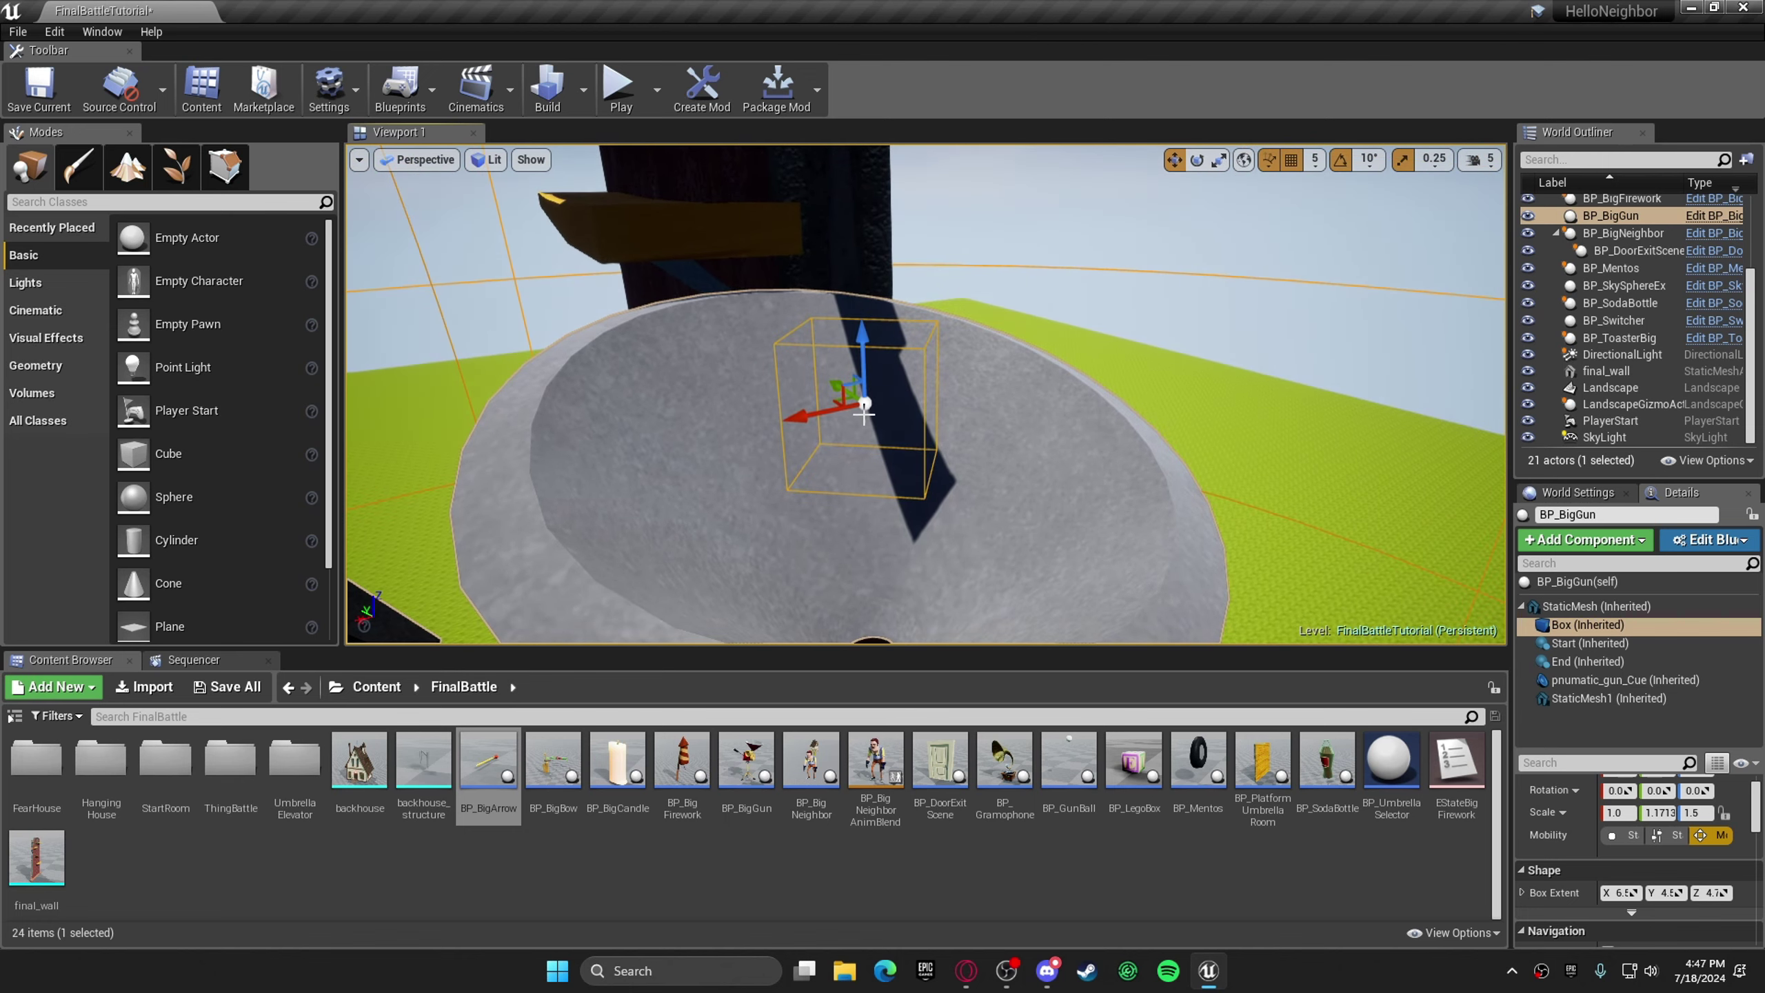
right_drag(804, 451, 1337, 597)
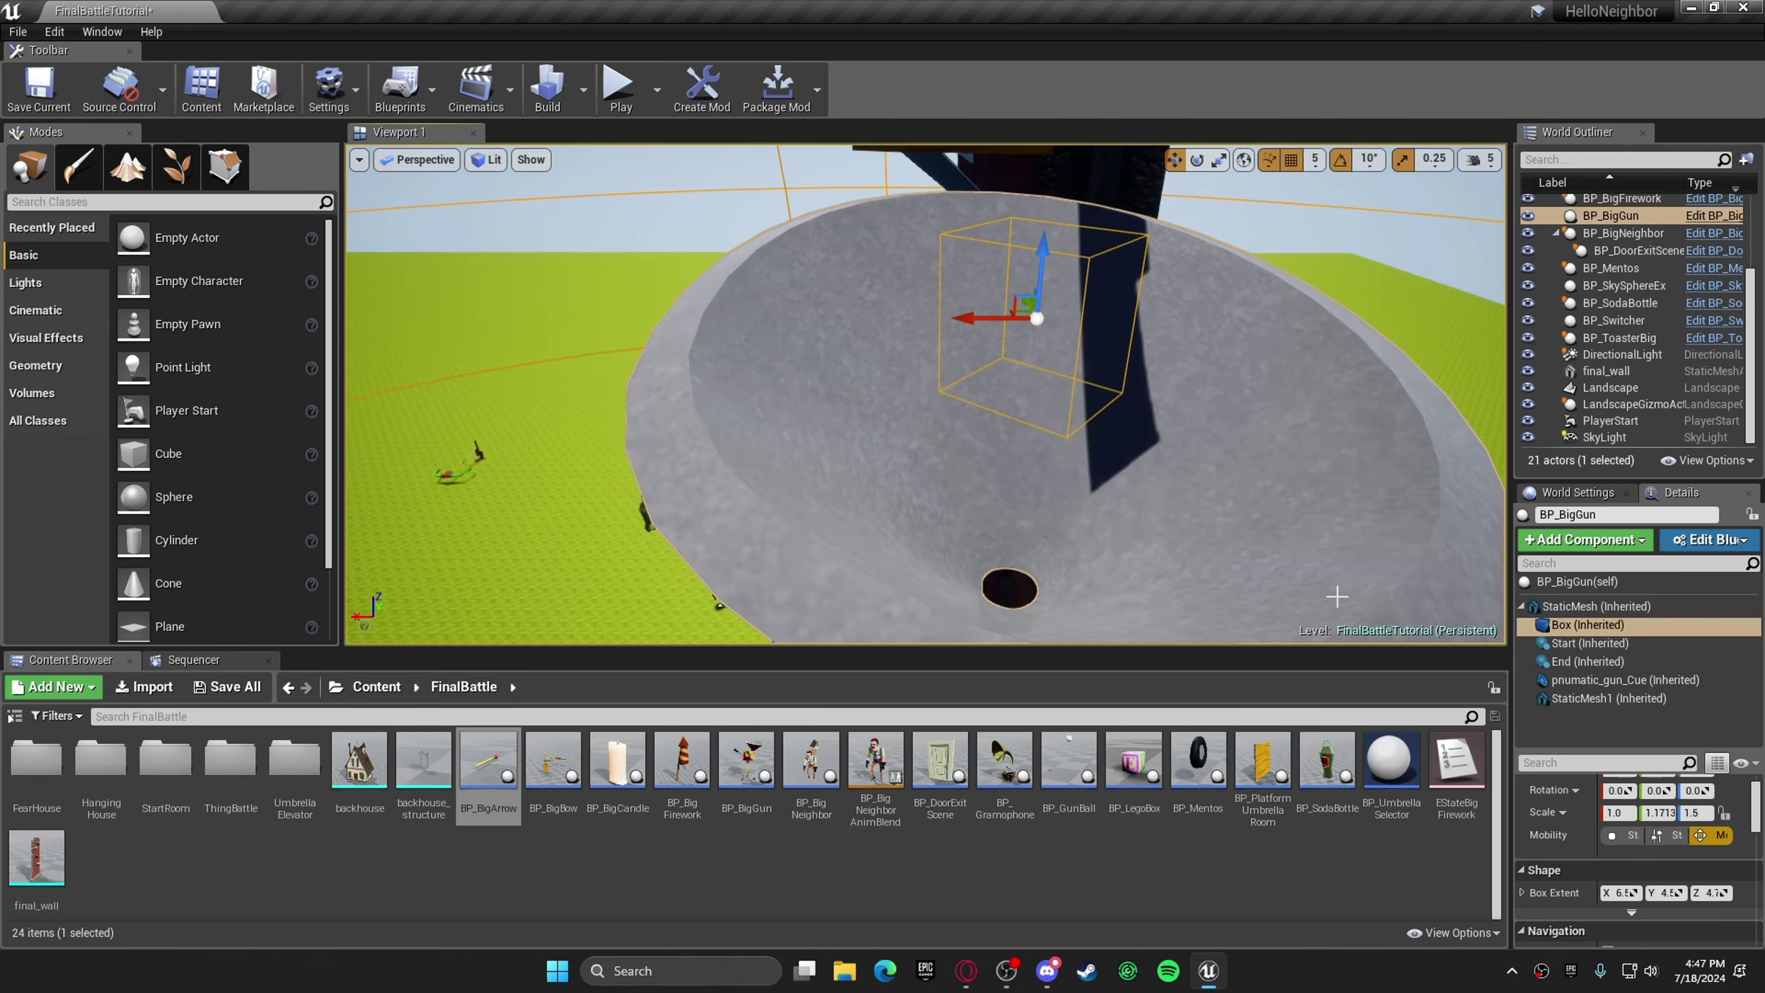
- Select BP_BigGun's Start component and examine the area around the funnel and the adjoining ledge
click(1563, 651)
right_drag(1236, 448, 1201, 469)
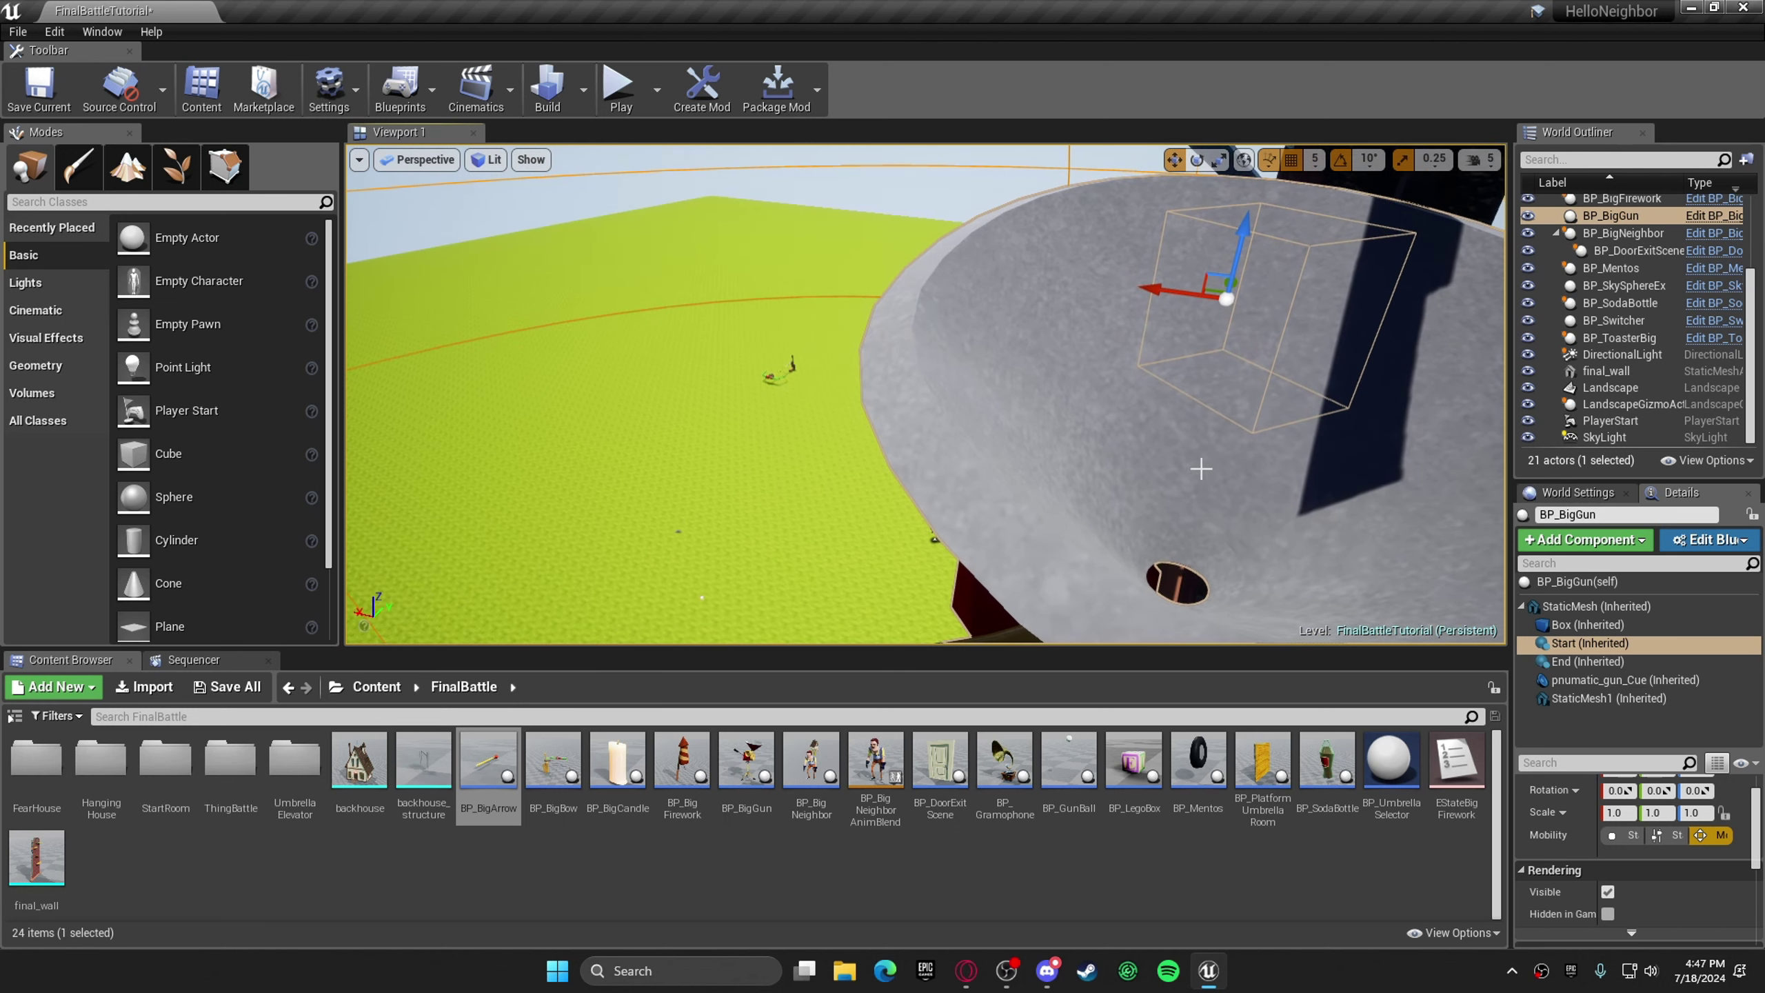
alt+drag(1227, 240, 1041, 372)
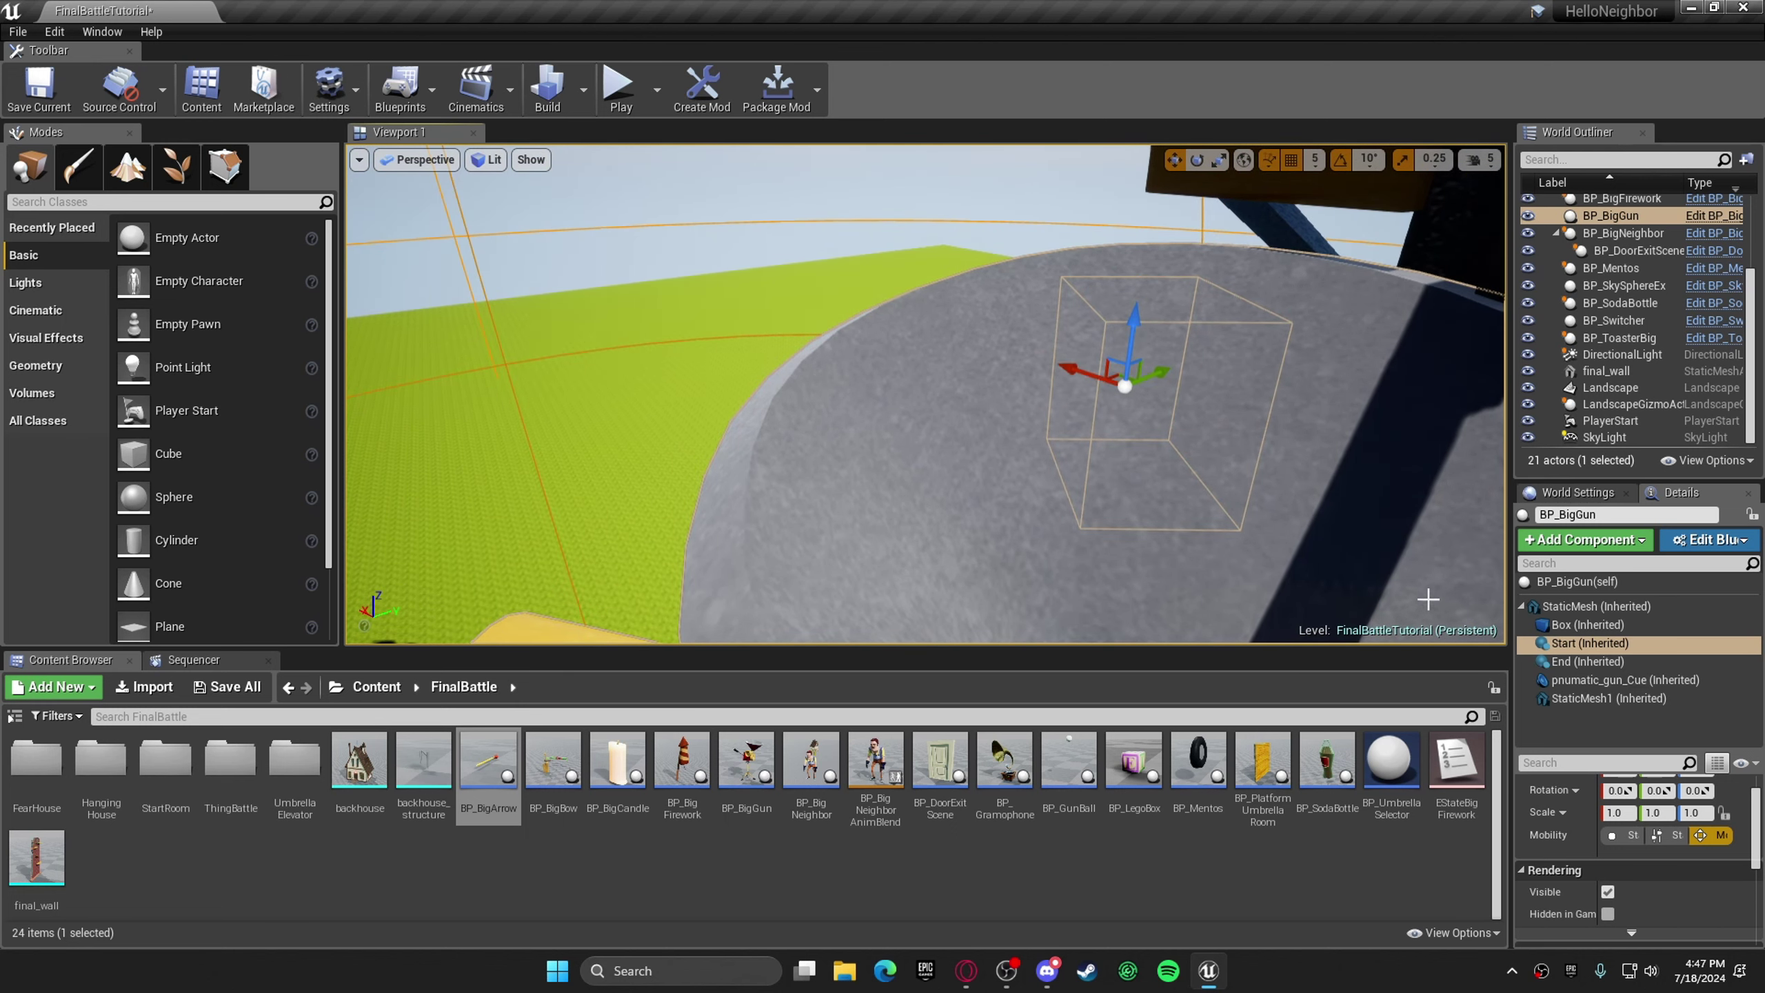
right_drag(1181, 350, 1411, 473)
click(1181, 350)
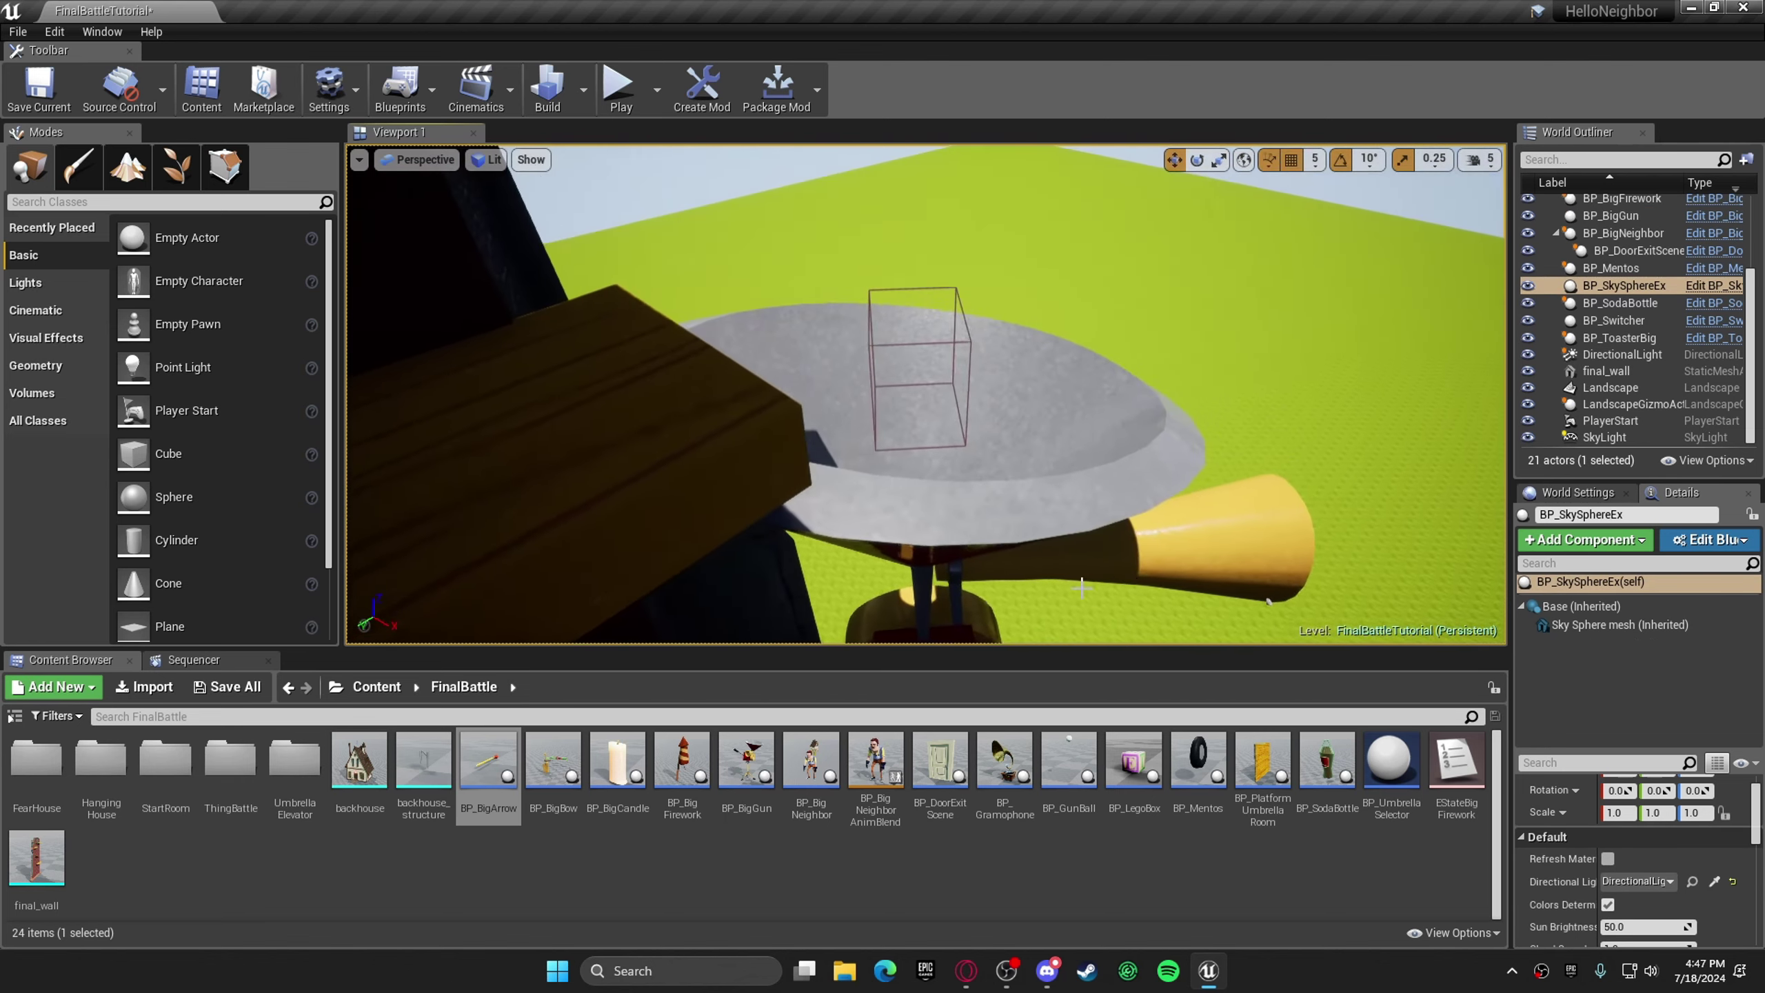
- Assign BP_BigNeighbor as the Big Neighbor reference of the BP_BigGun actor
click(1176, 556)
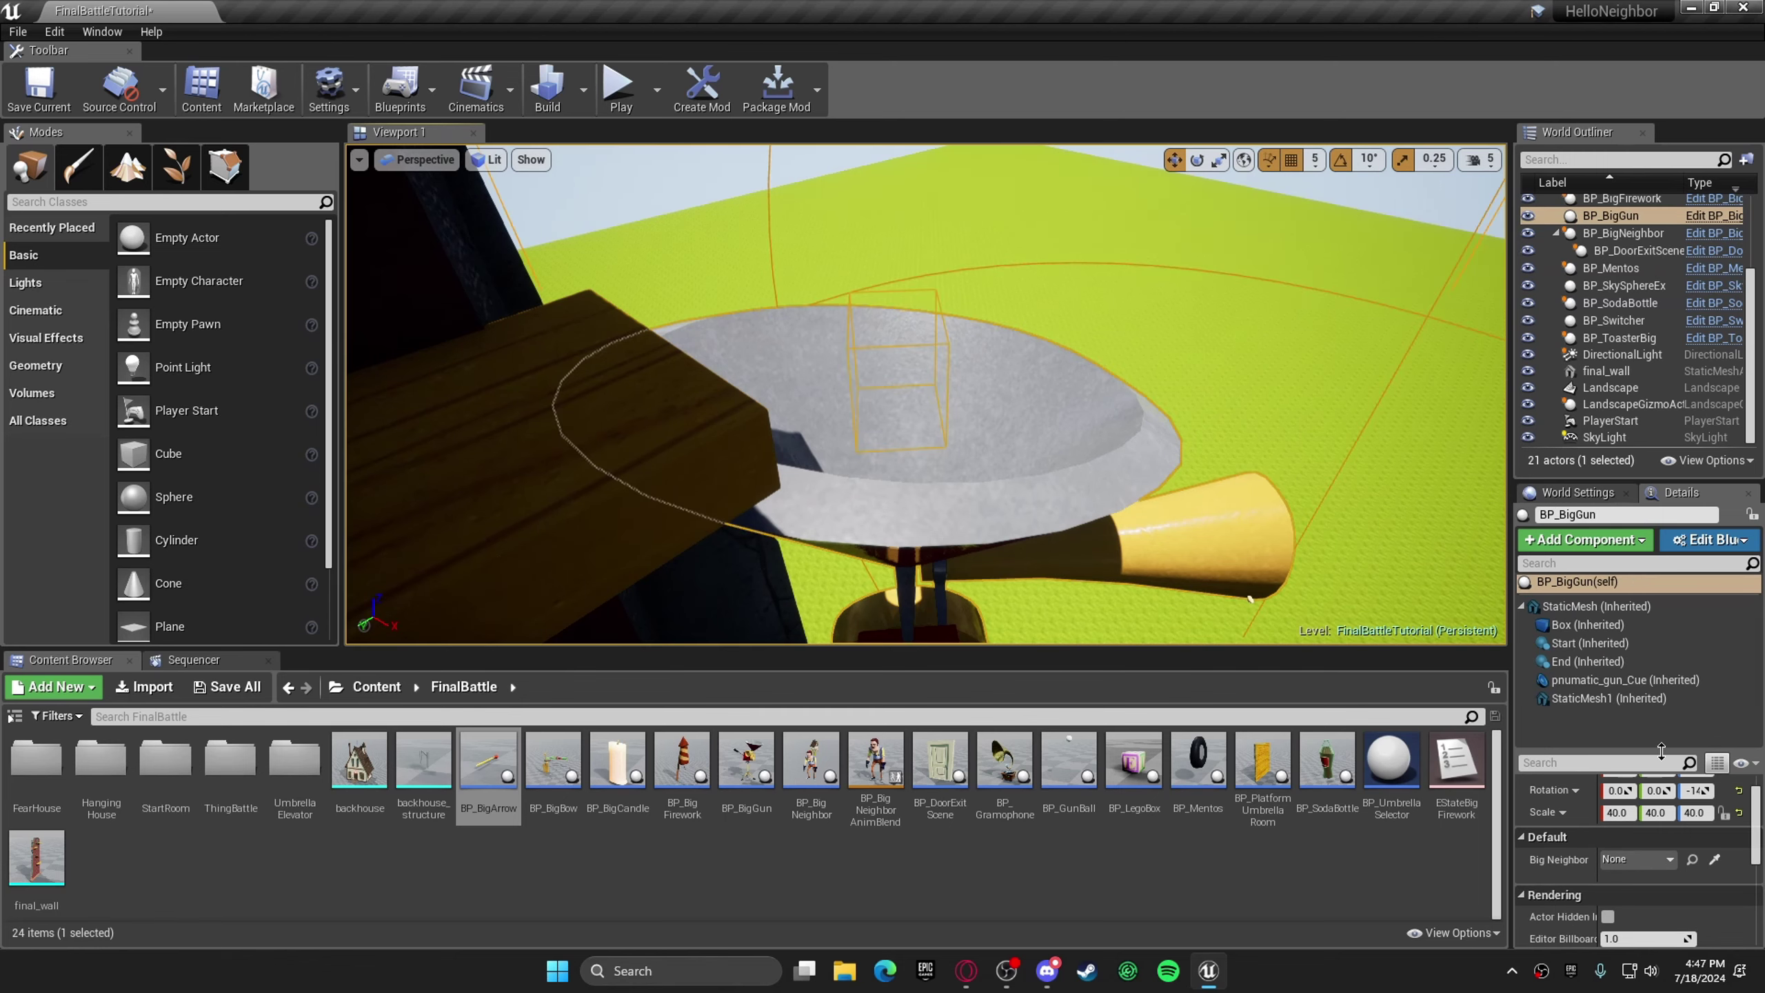
click(1616, 861)
click(1574, 625)
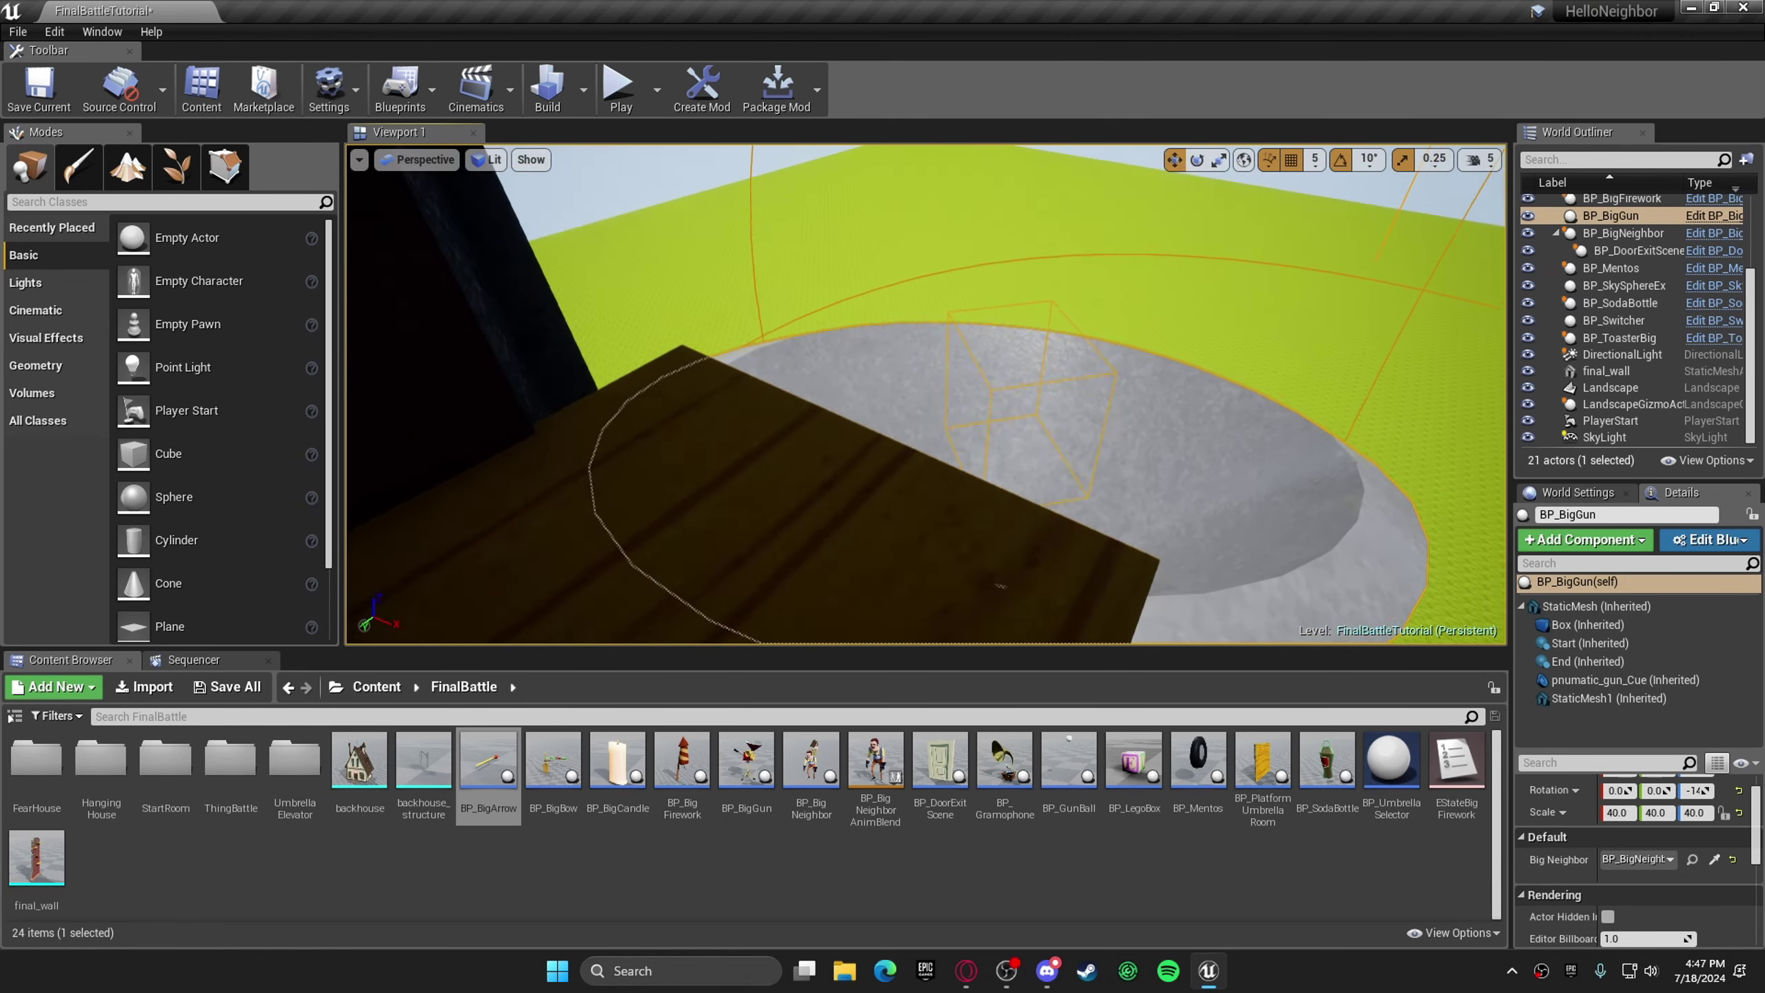
- Place a BP_GunBall on the wooden ledge beside the gun's funnel and set its Big Neighbor reference to BP_BigNeighbor
drag(1069, 761, 1142, 514)
right_drag(1212, 533, 1236, 573)
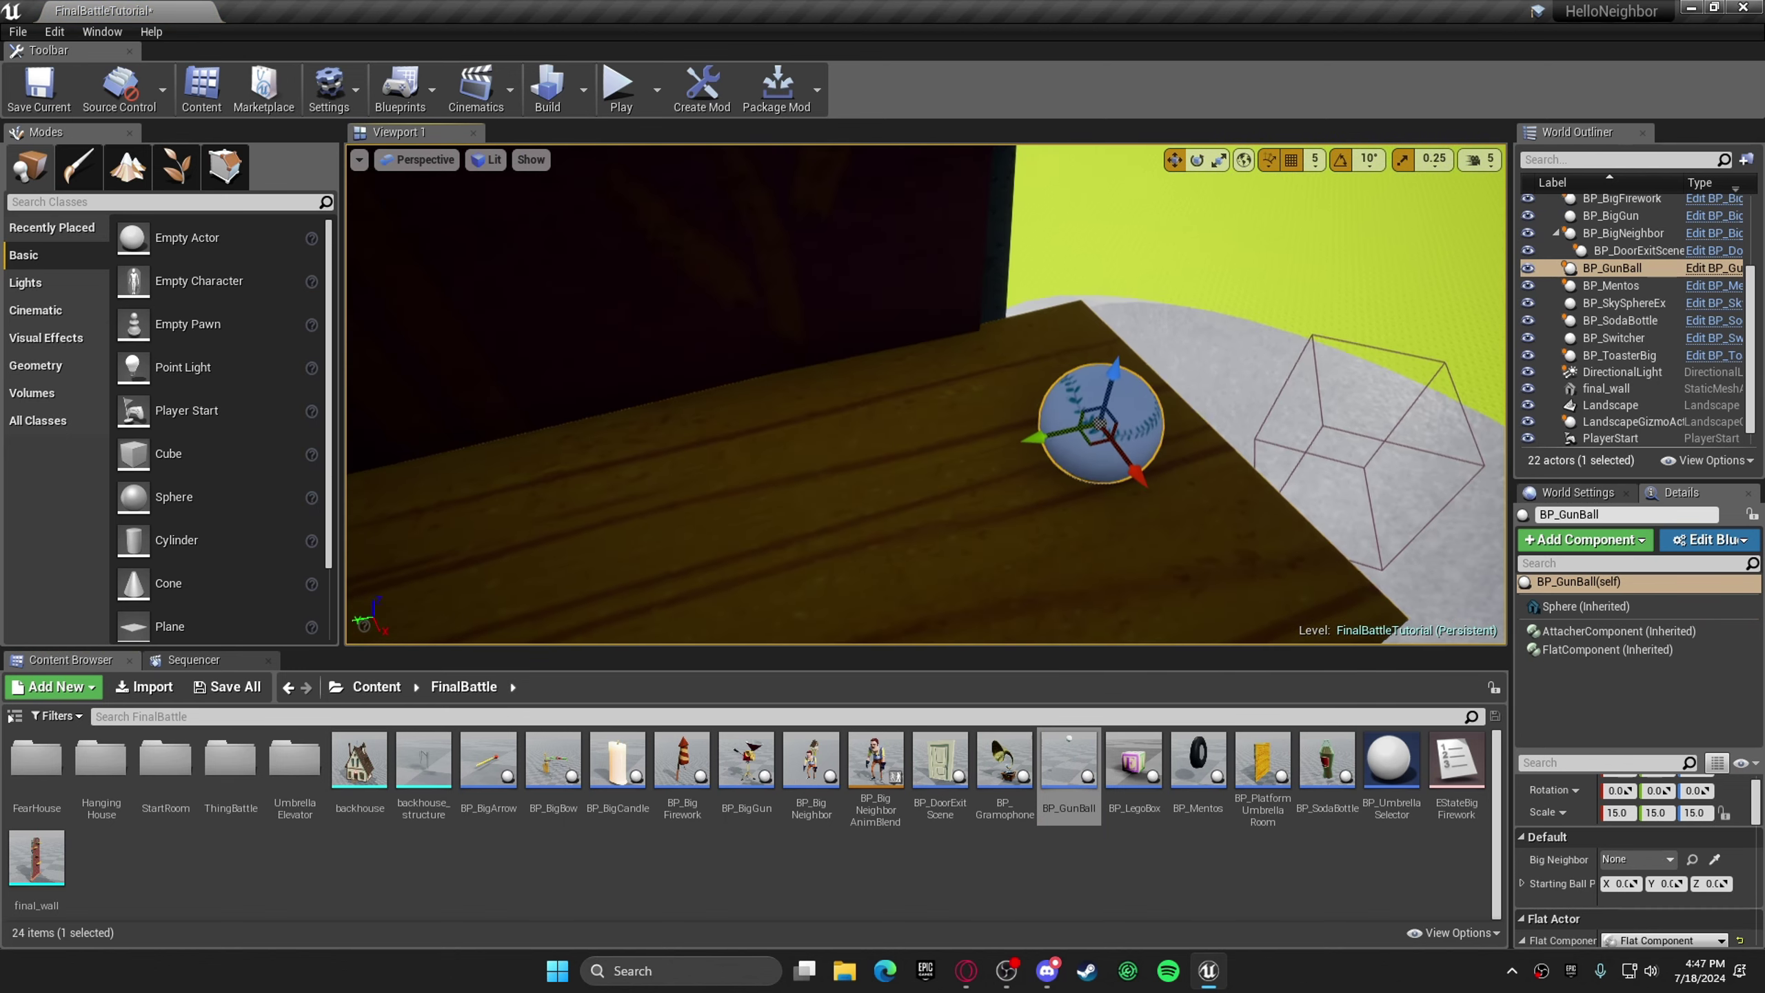
click(1628, 861)
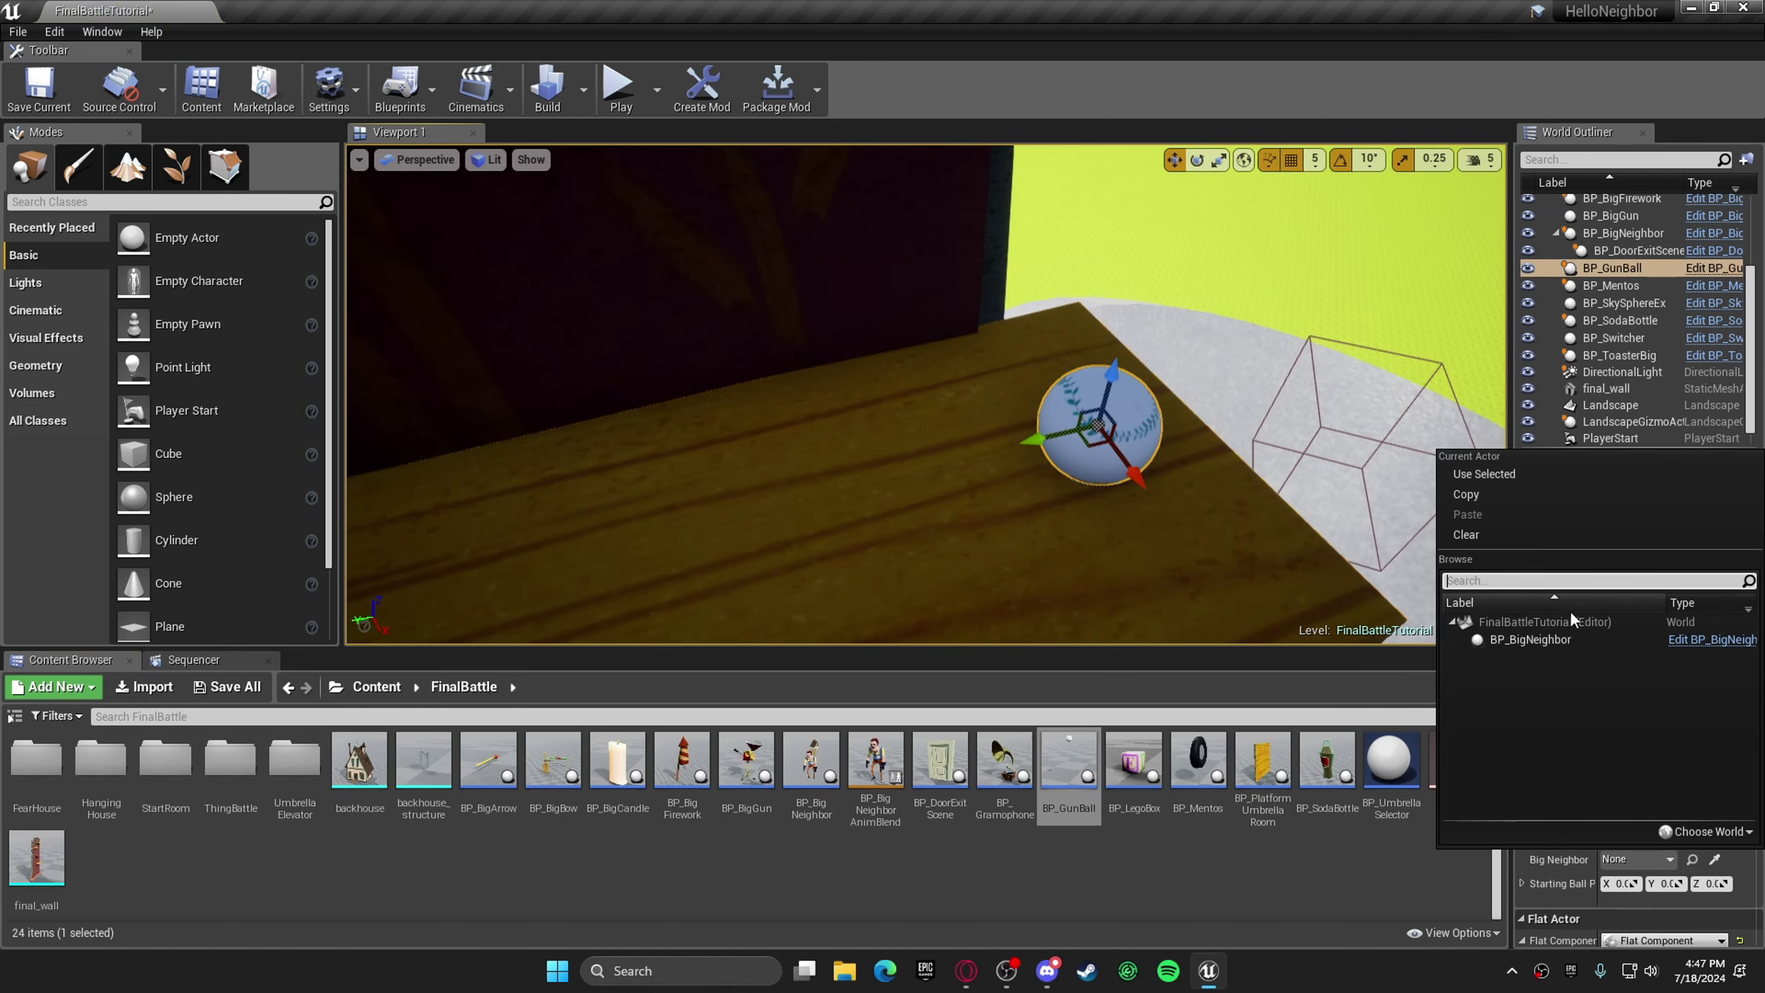
click(1572, 631)
- Play the level in the editor, get onto the ledge with the gun ball, and run the console command "walk"
key(s)
right_drag(1164, 363, 841, 389)
click(1164, 363)
key(w)
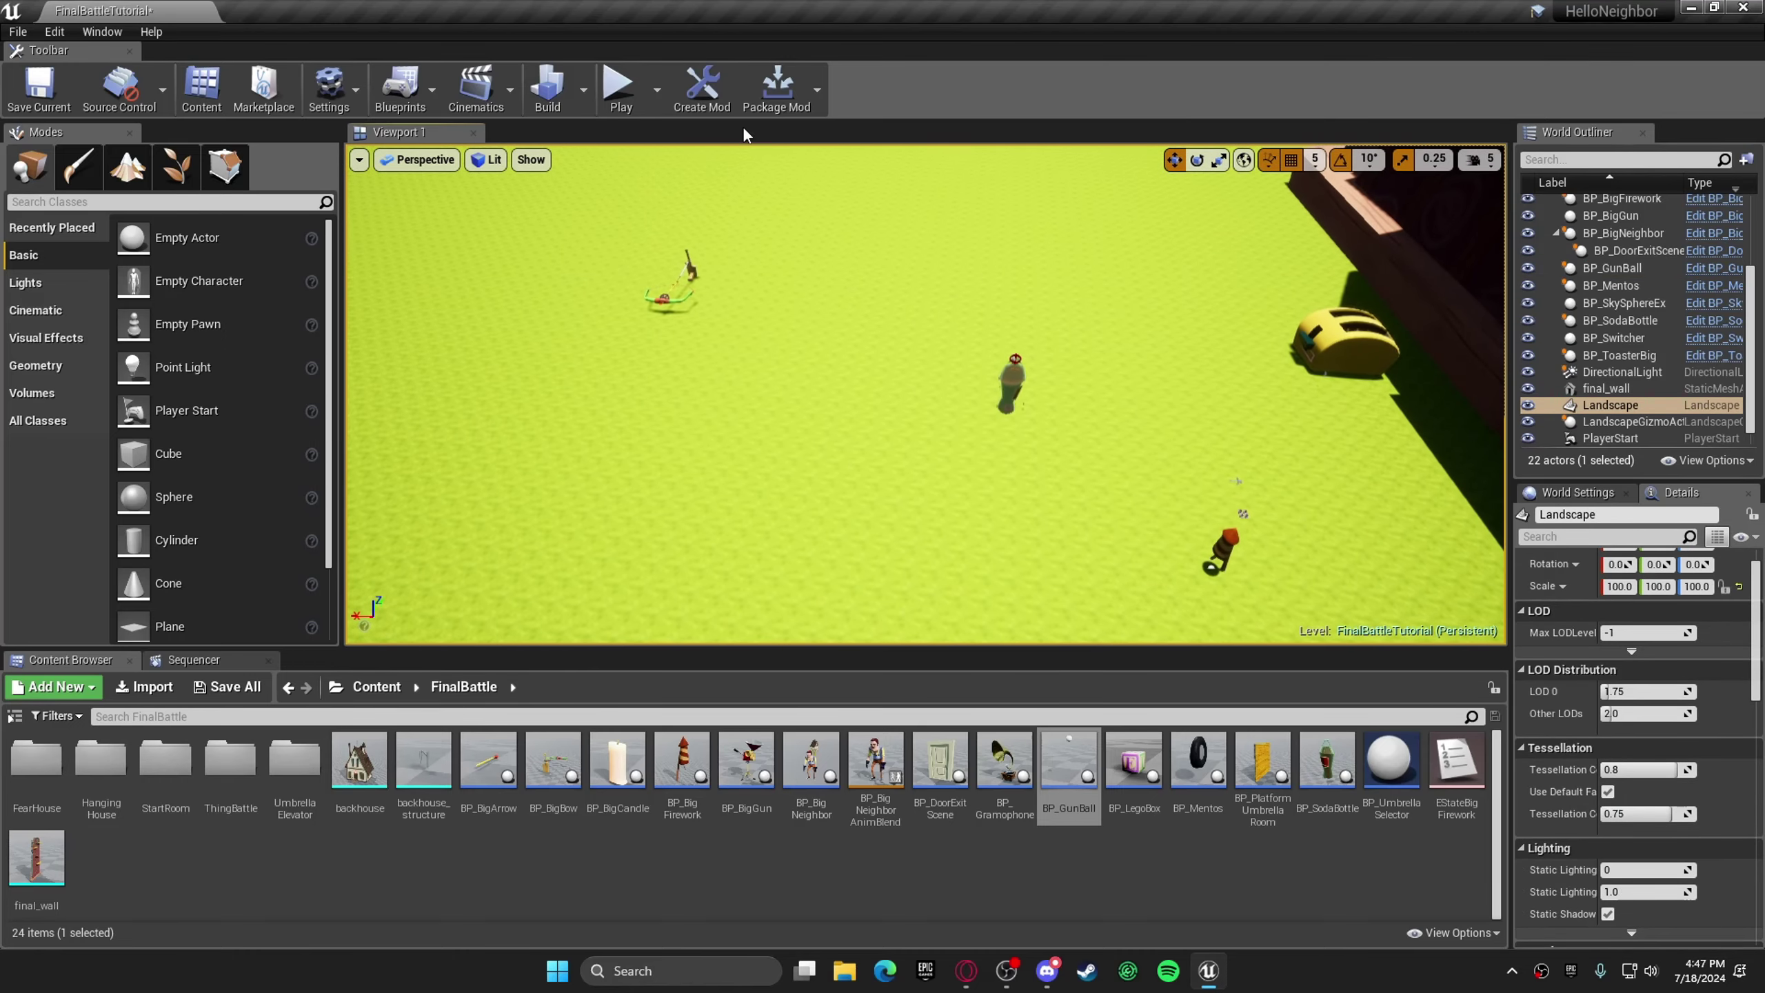
click(618, 85)
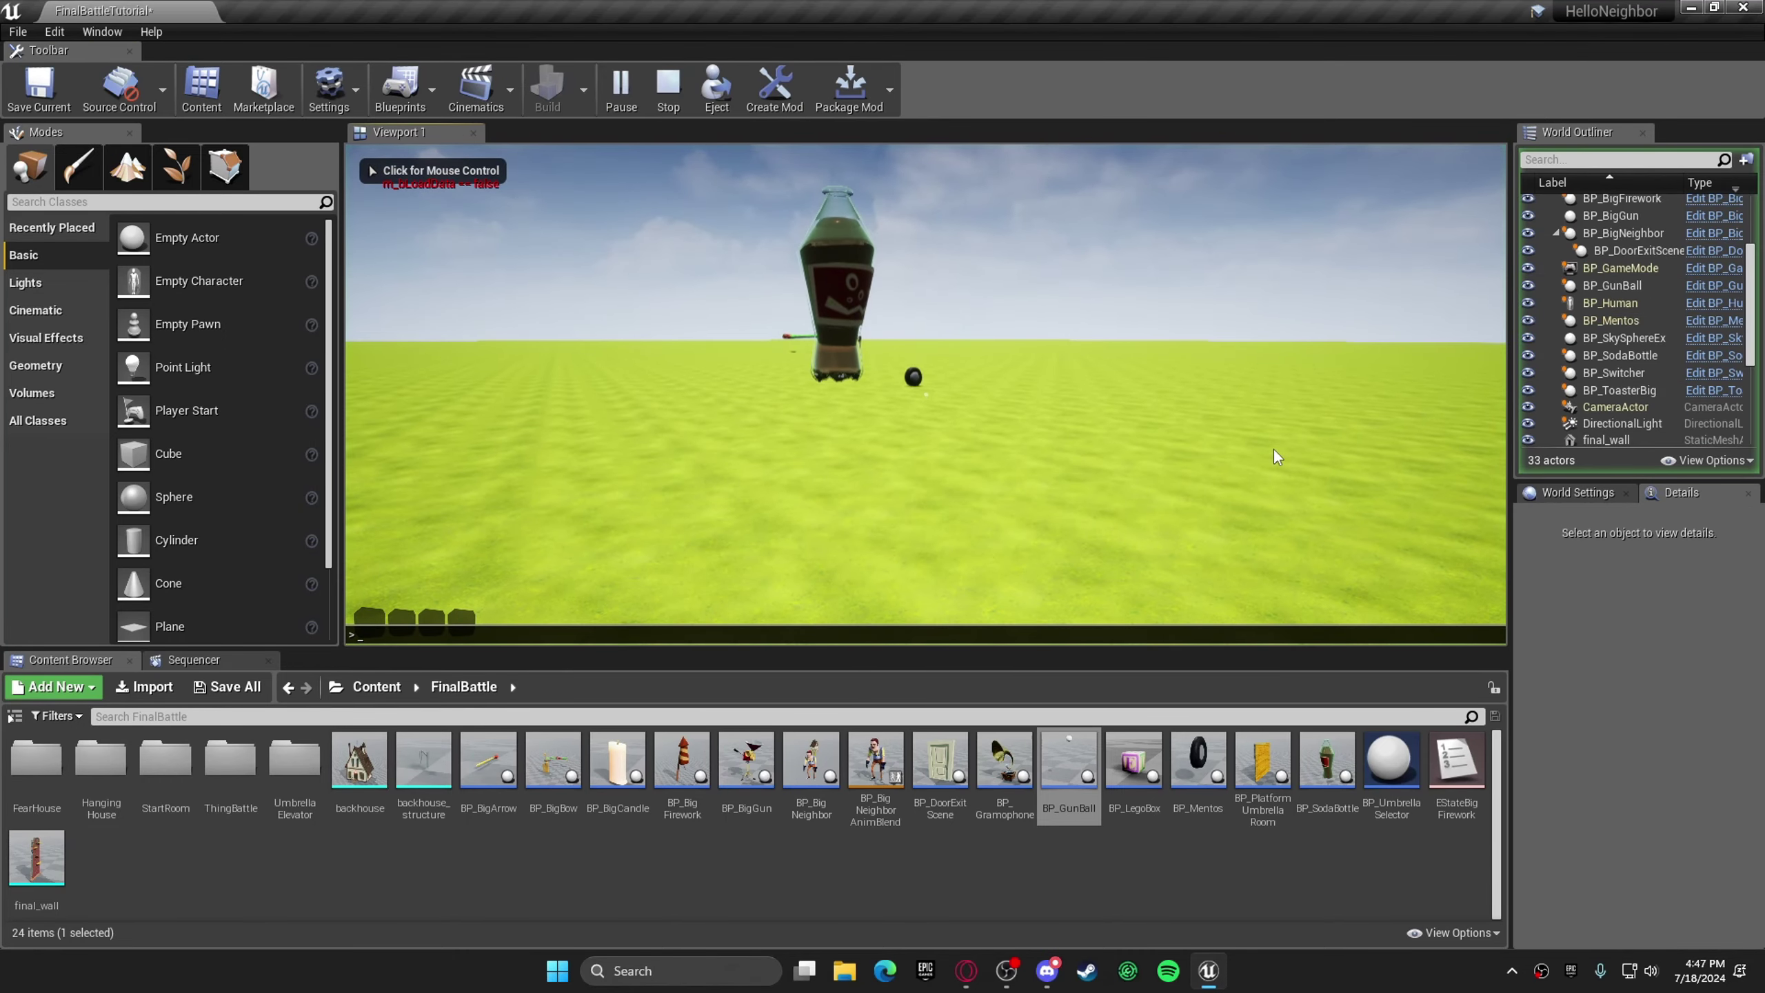
click(1275, 451)
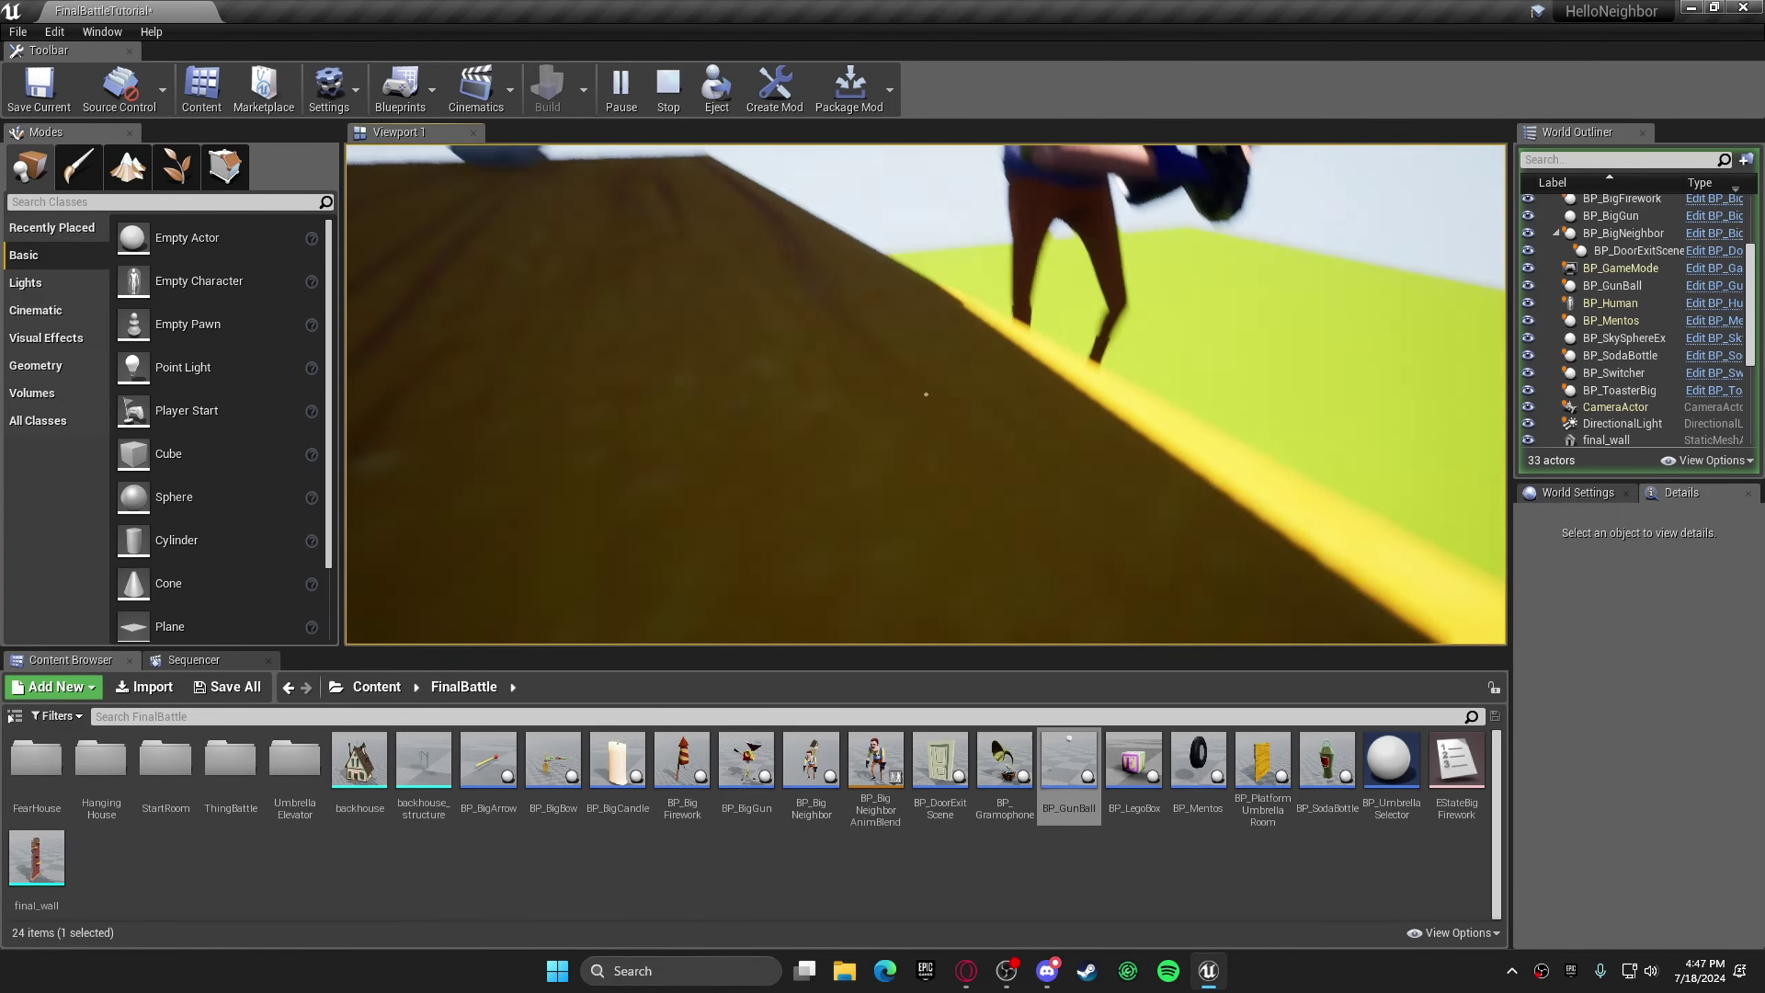
key(grave)
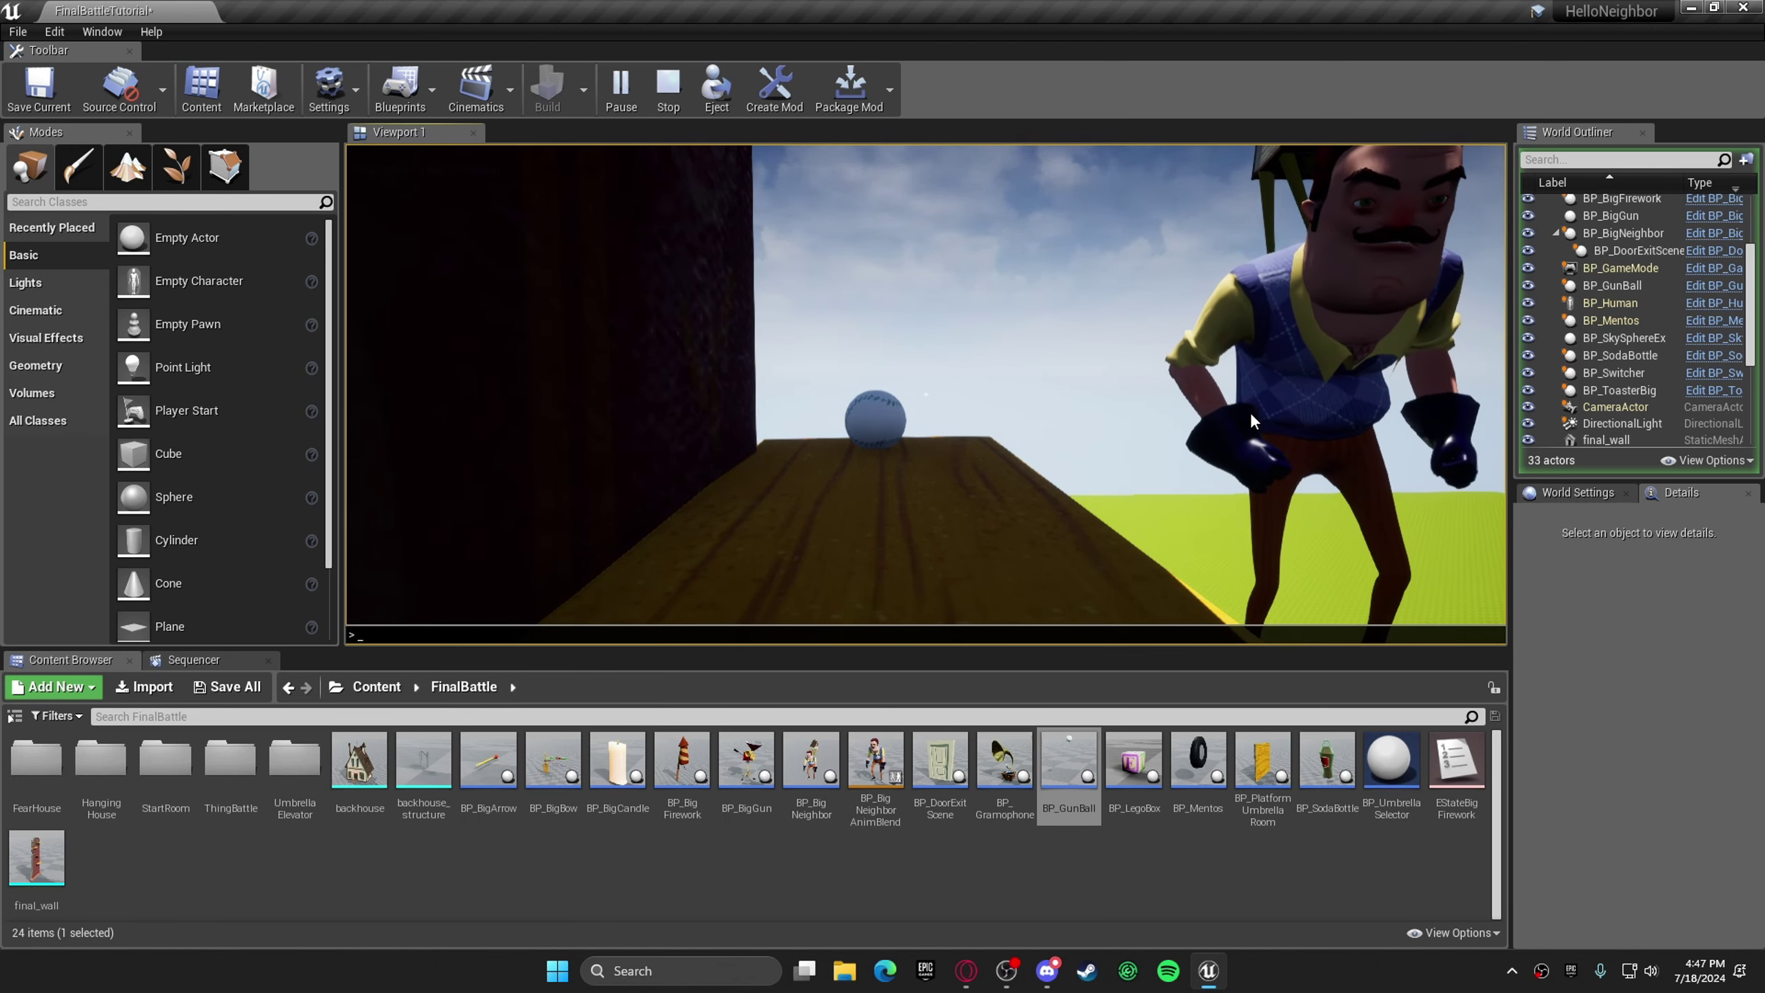
text(walk)
key(Return)
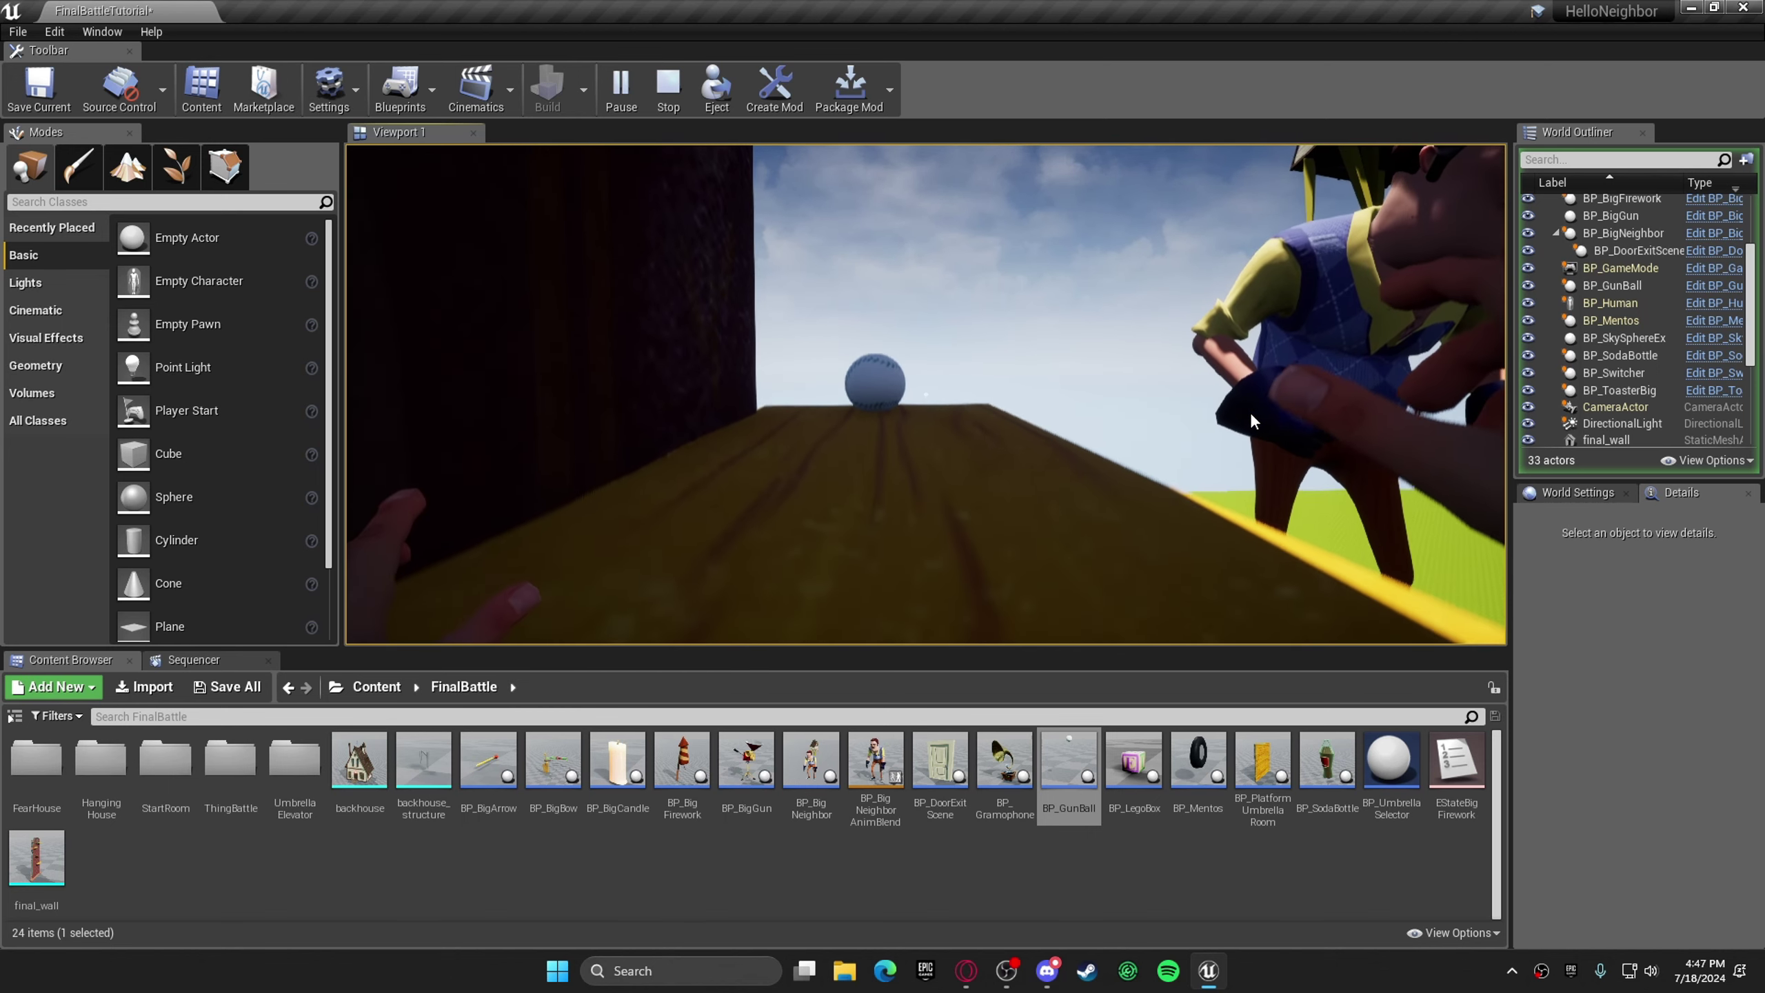
- Test the big gun by pushing the ball along the ledge into the funnel, and stop playing
click(1249, 410)
key(w)
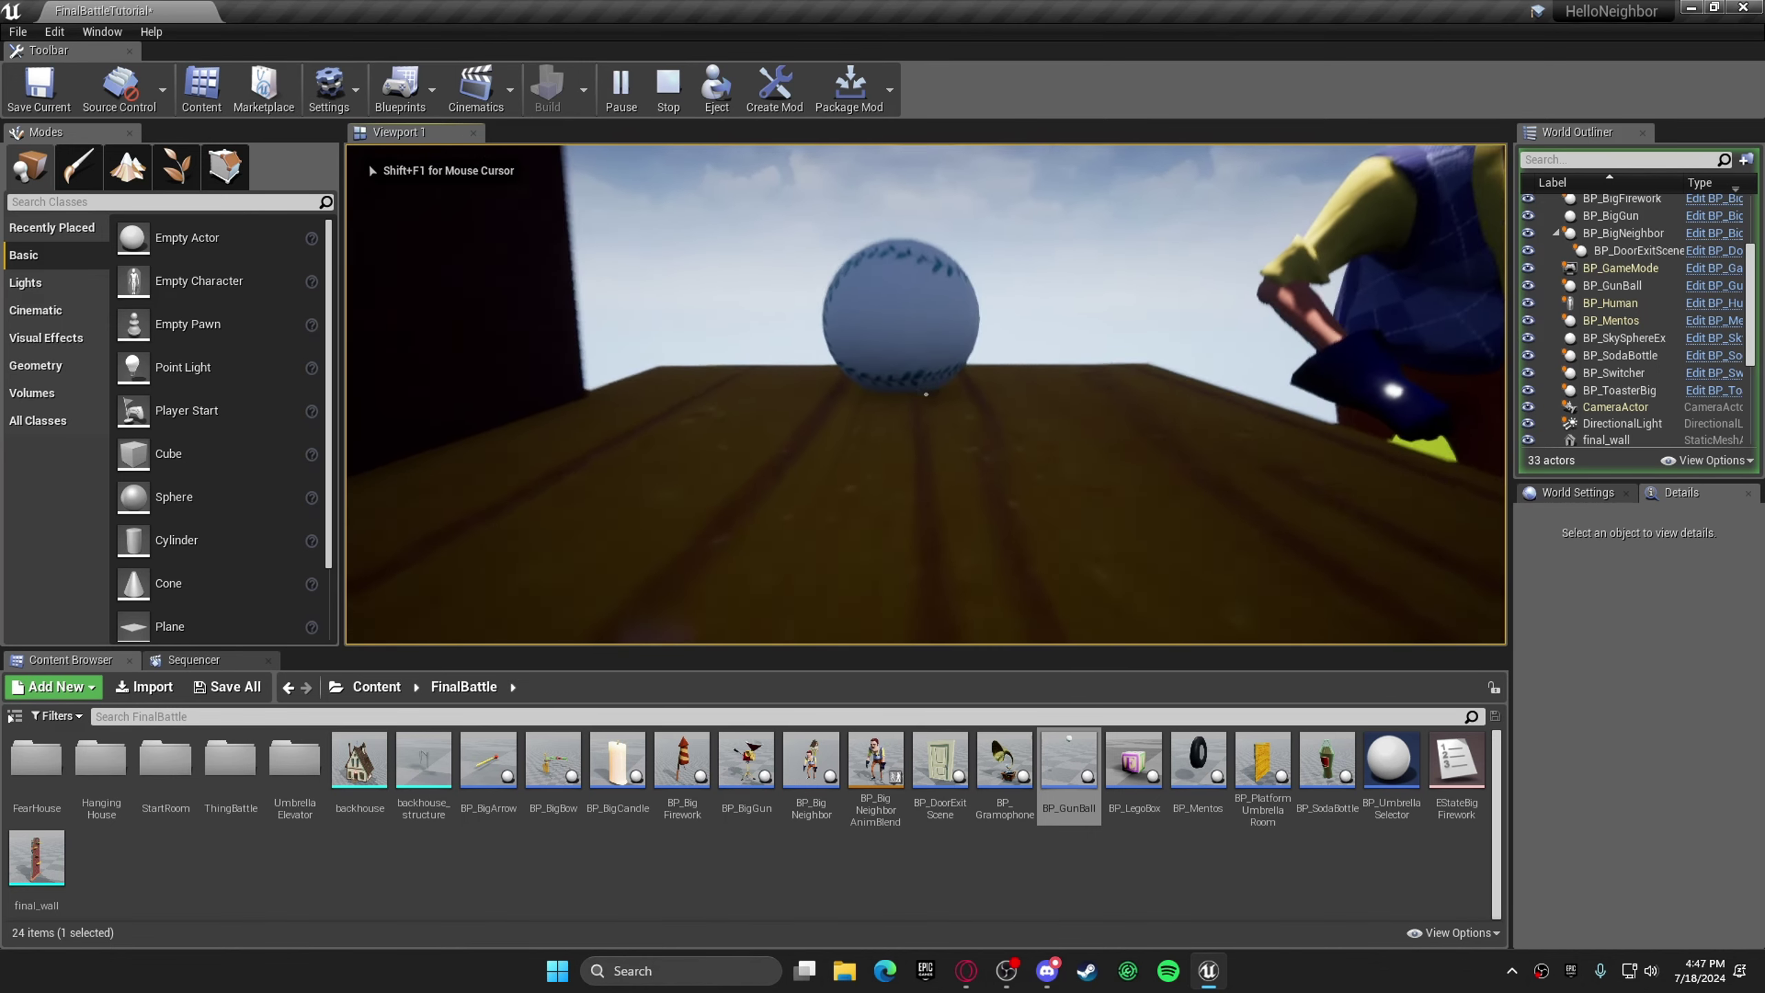
key(w)
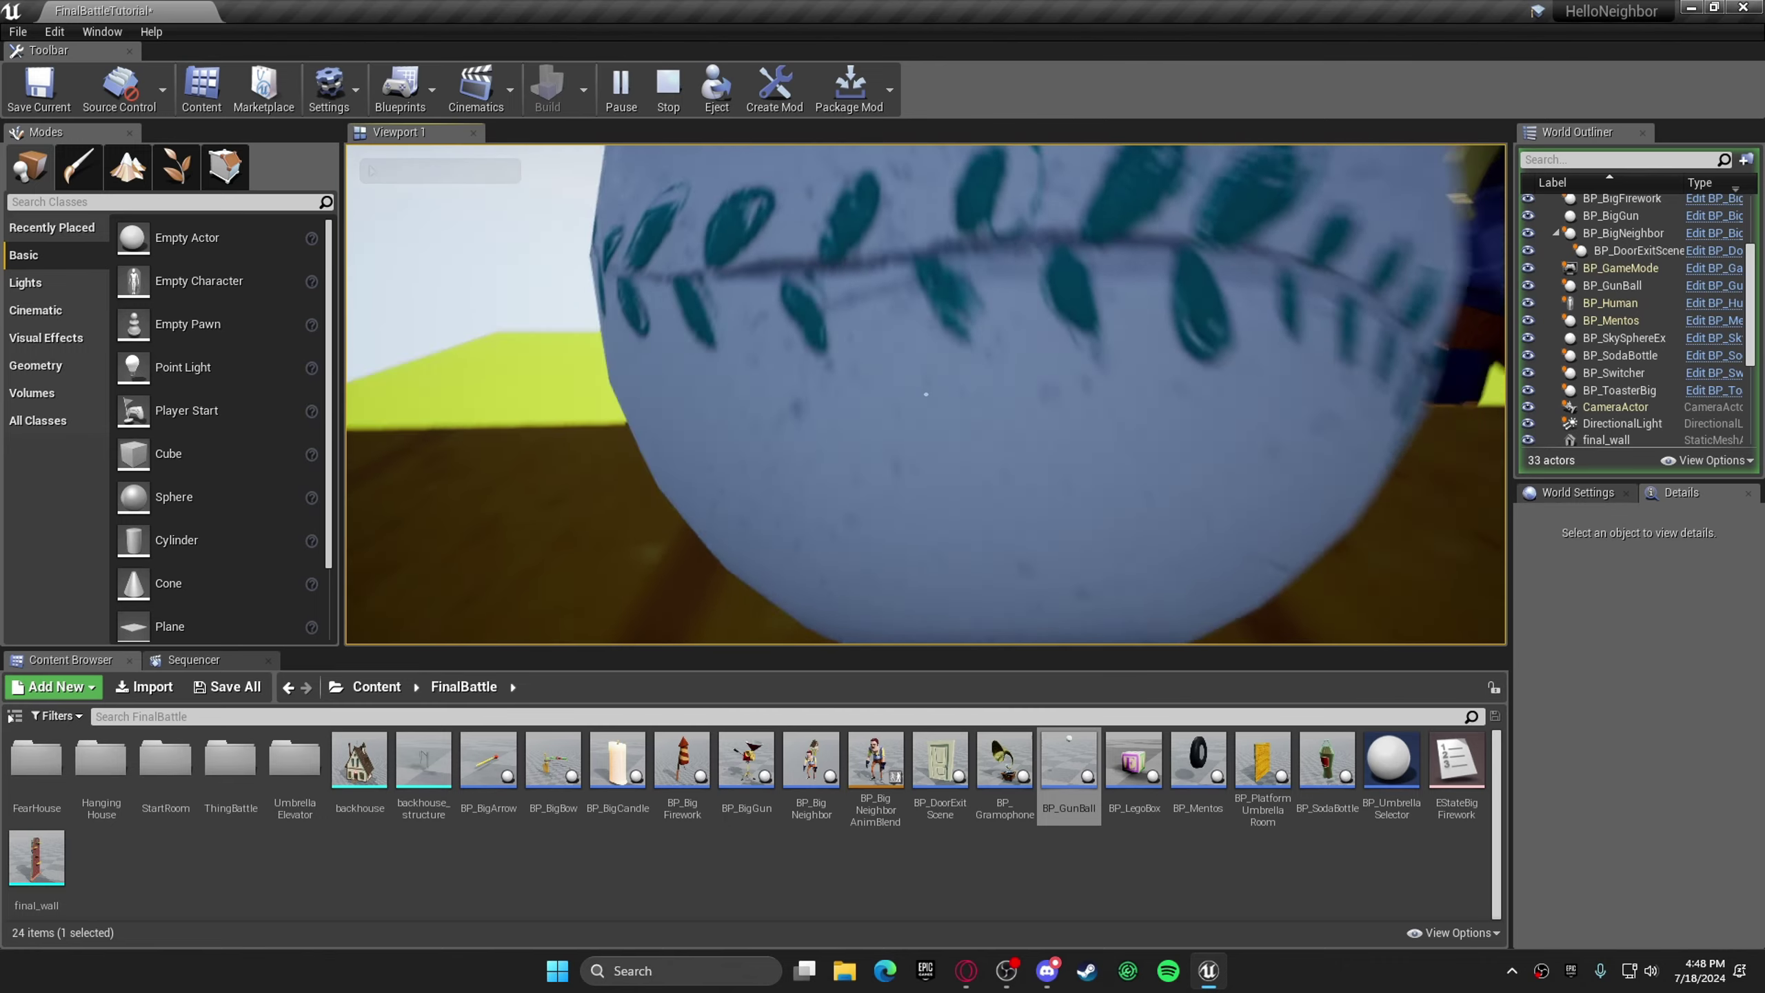
key(w)
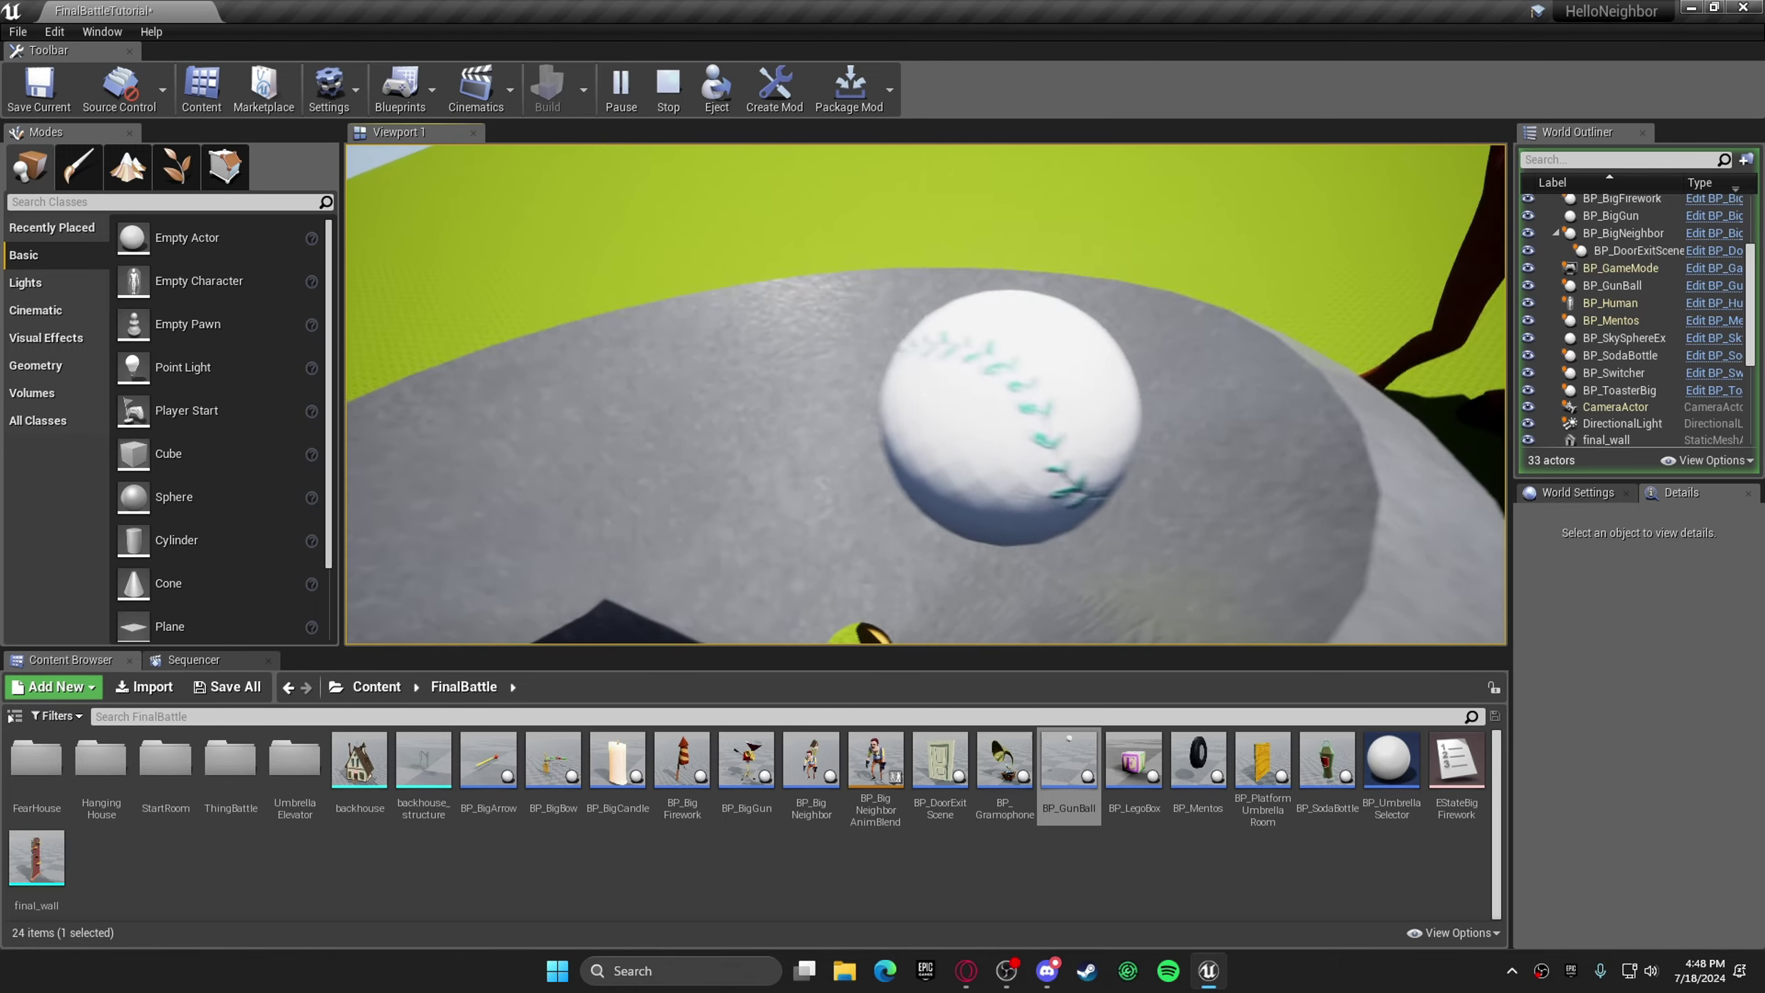
key(w)
key(w)
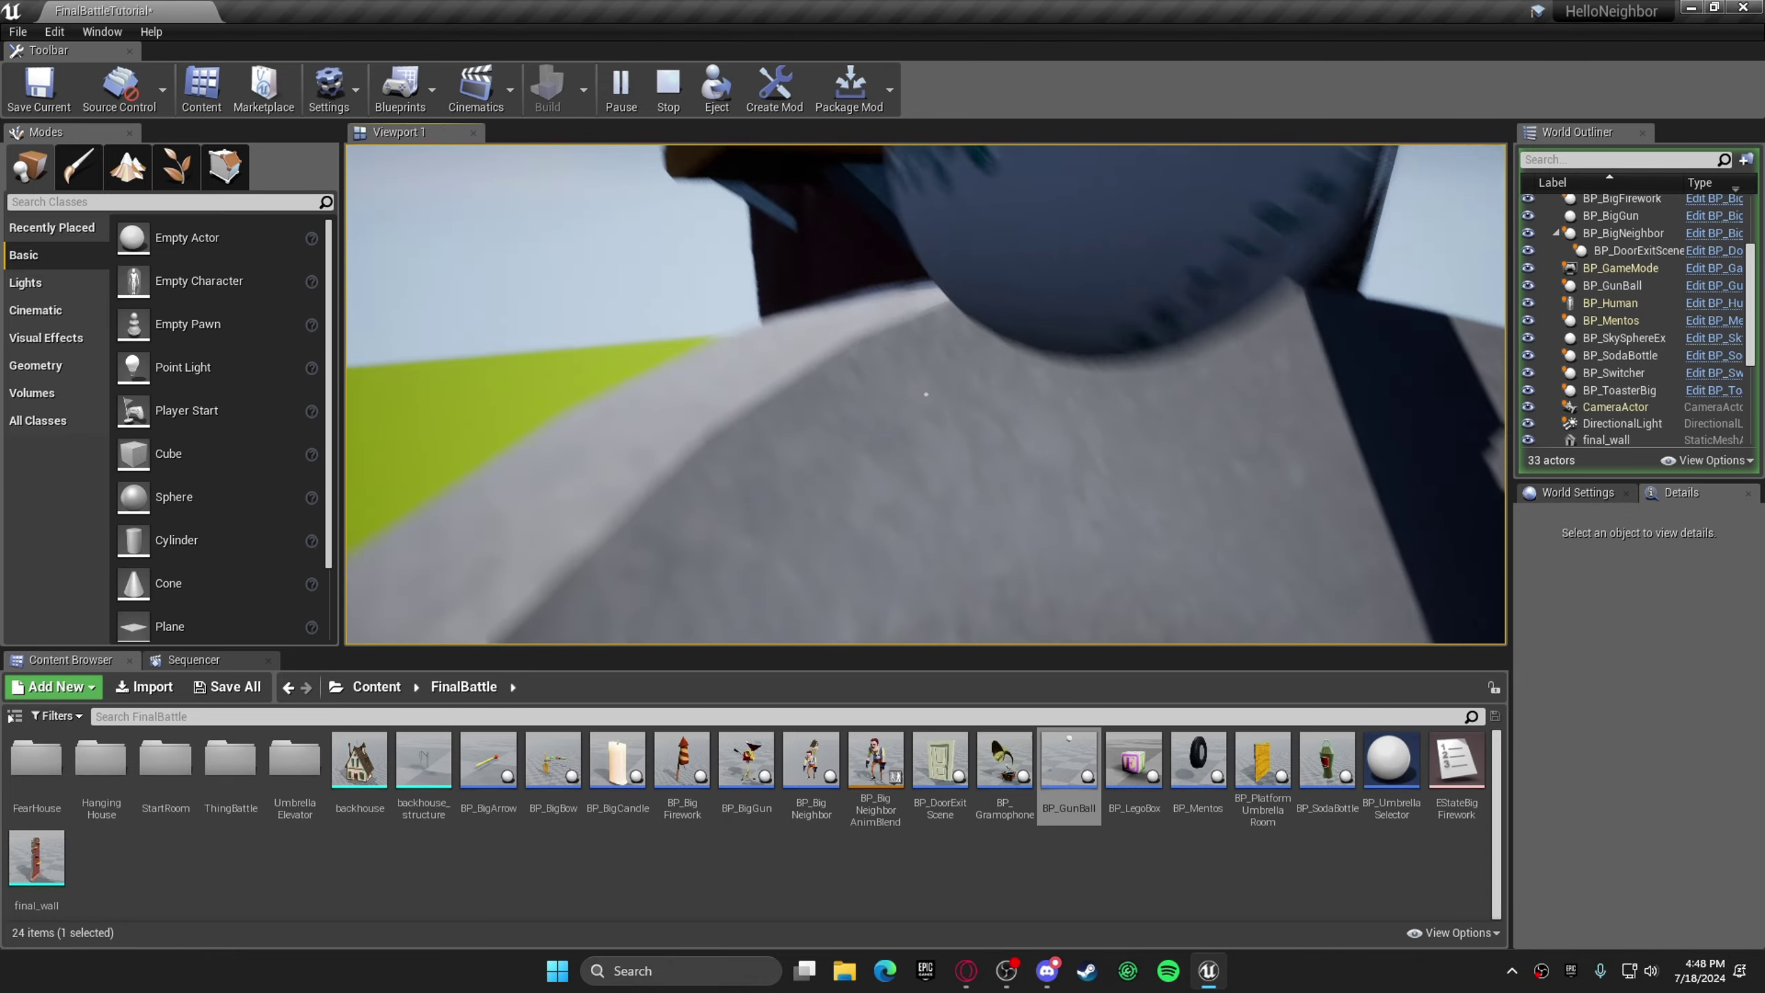
key(w)
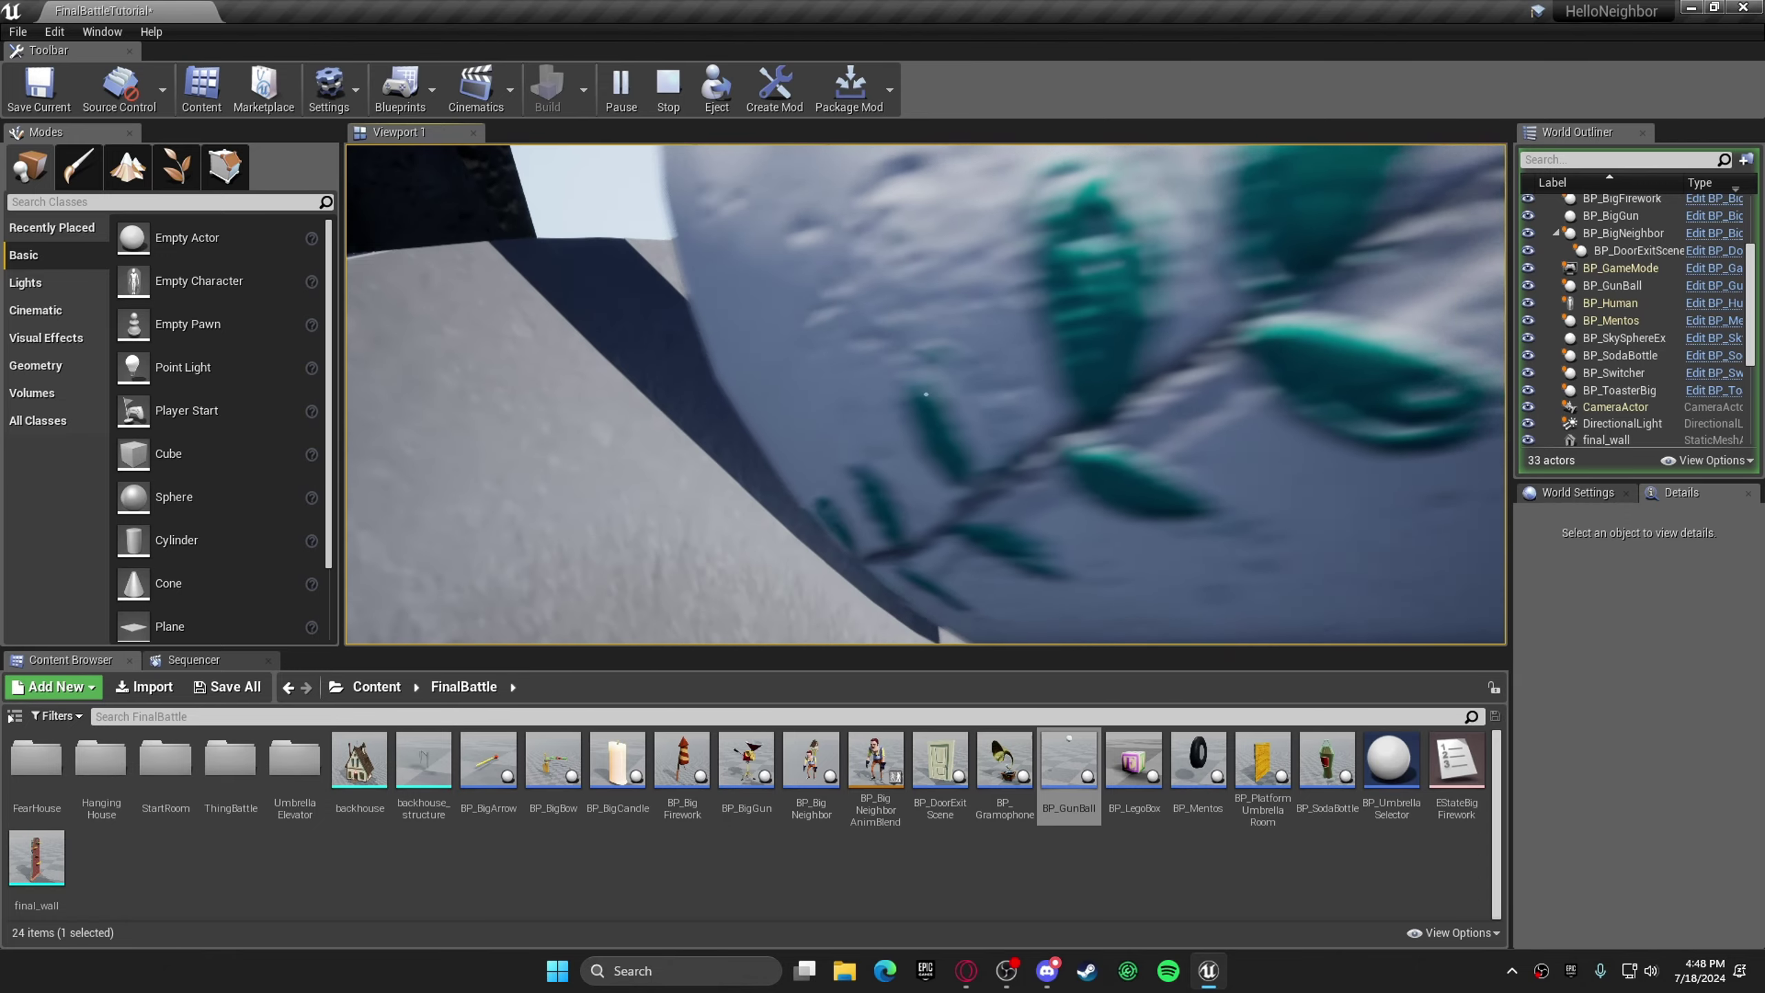
key(w)
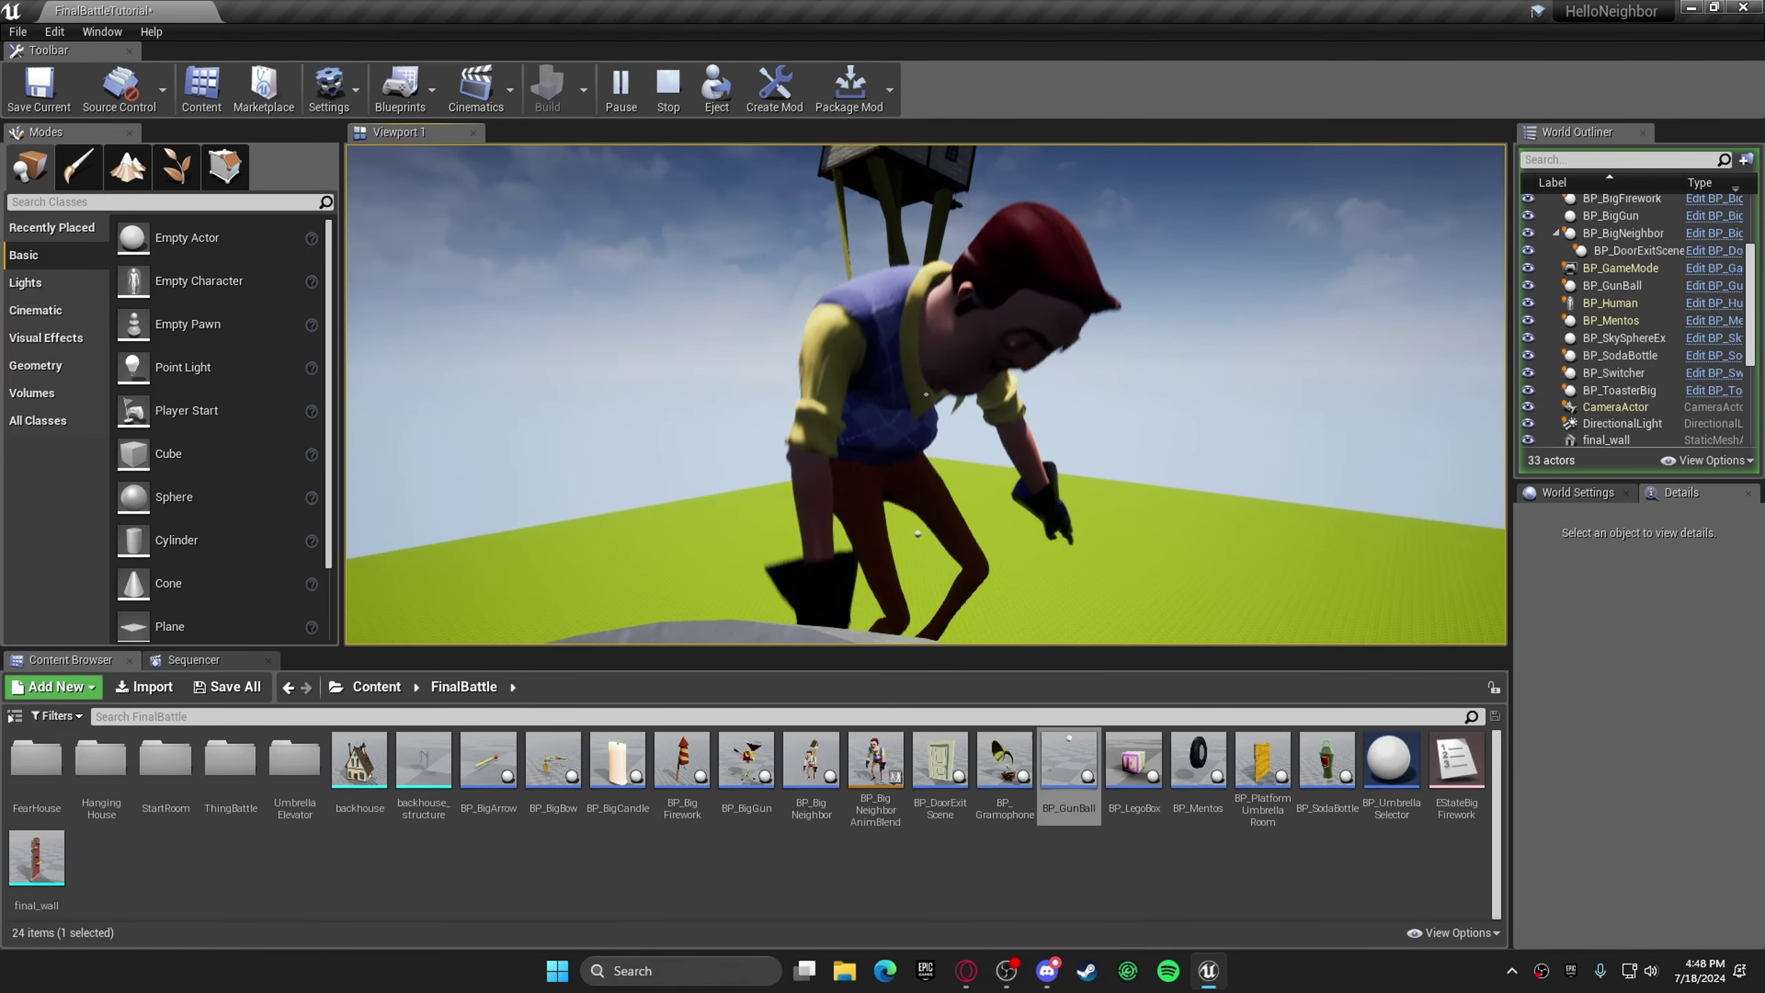
key(Escape)
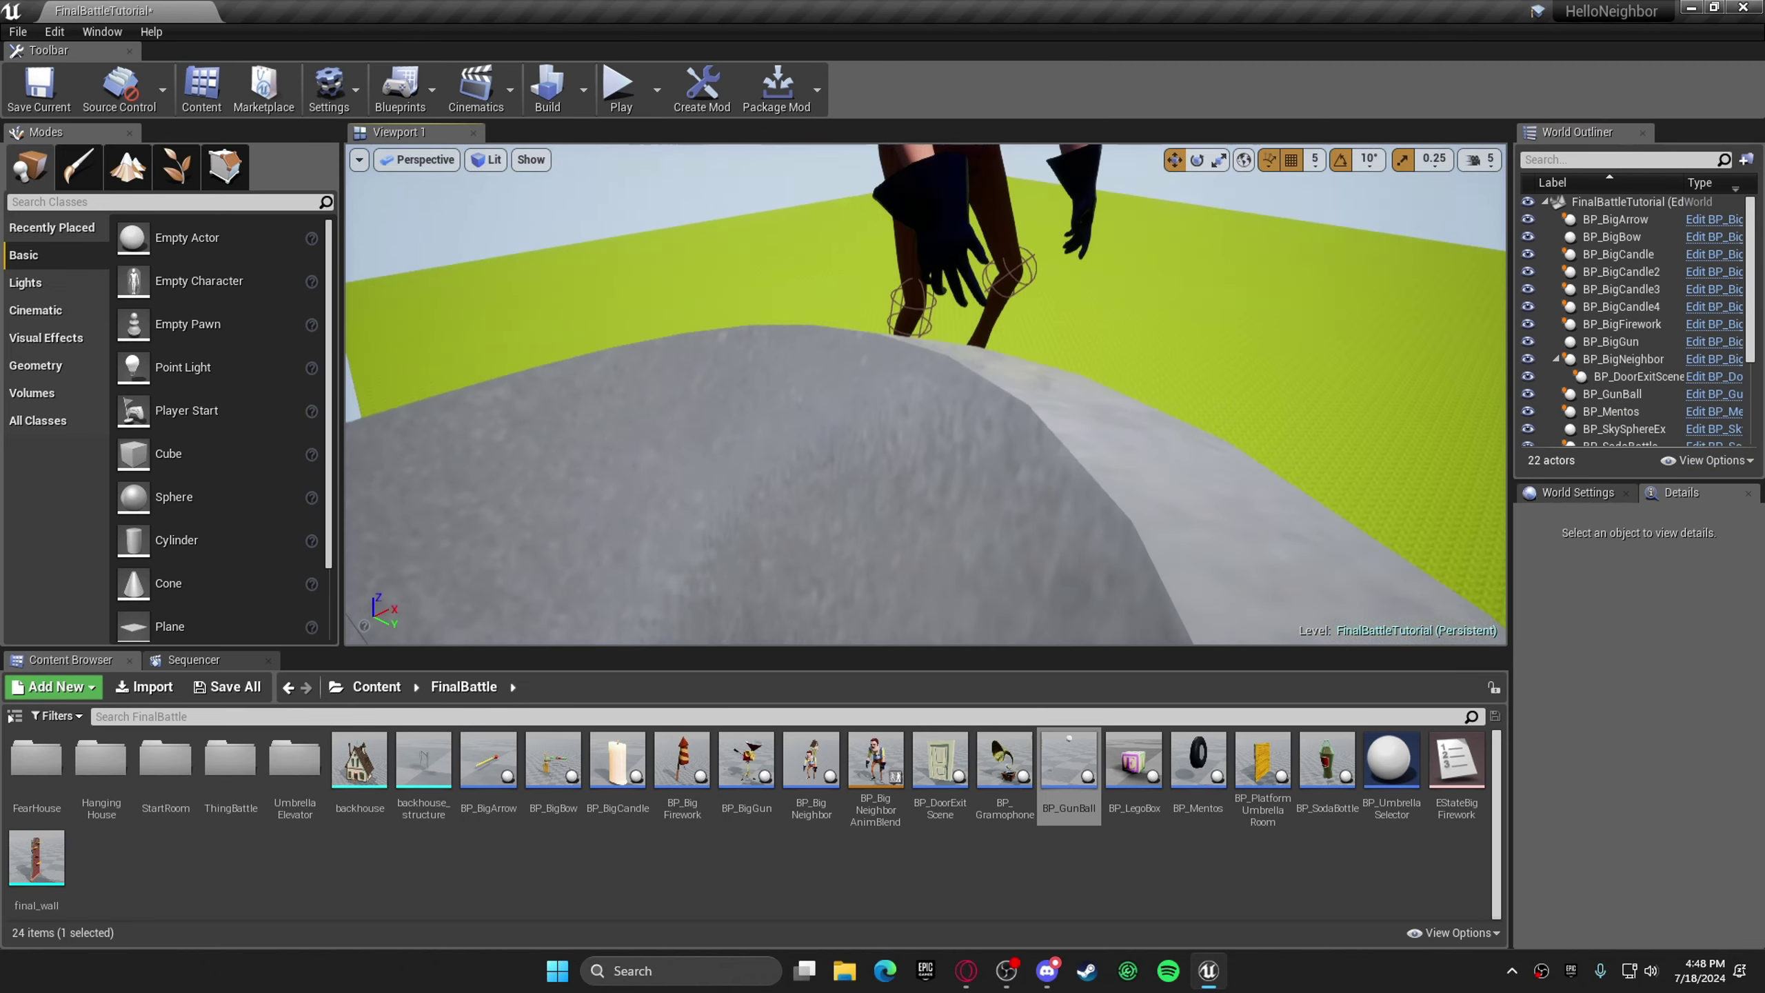
- Review the properties of BP_BigGun and BP_GunBall, and examine the Big Neighbor and the house on its back
scroll(1660, 910, down, 5)
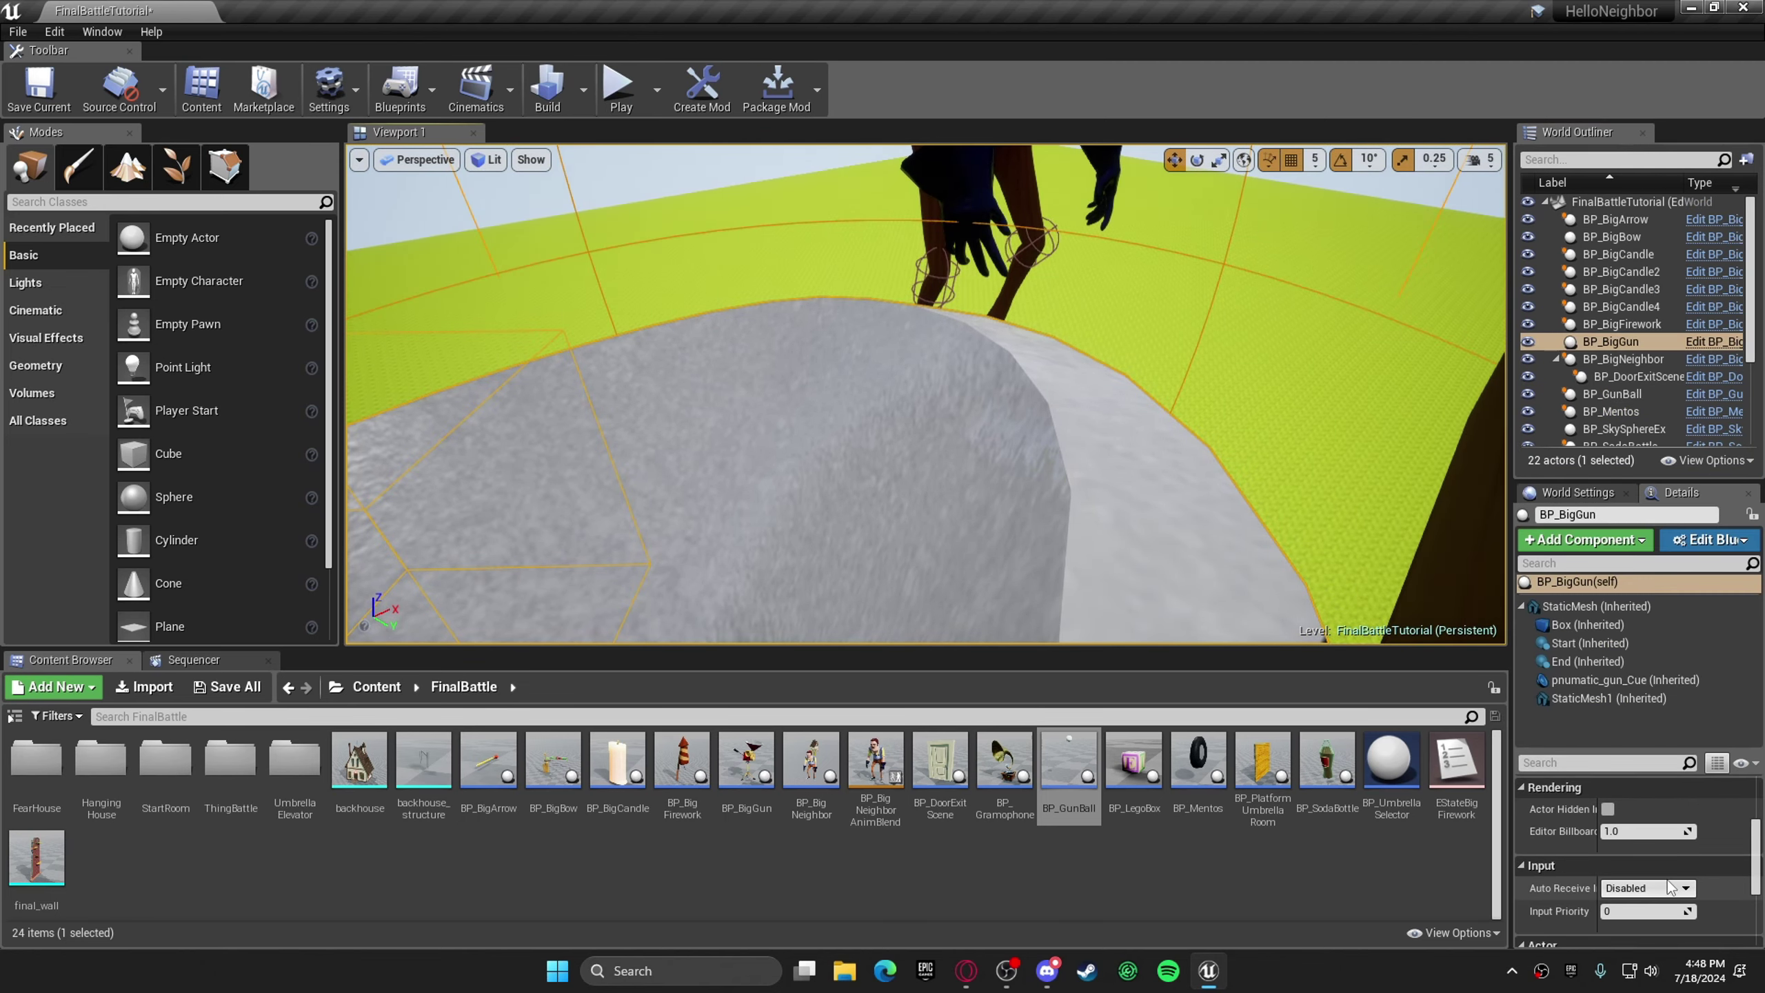
right_drag(1181, 417, 667, 340)
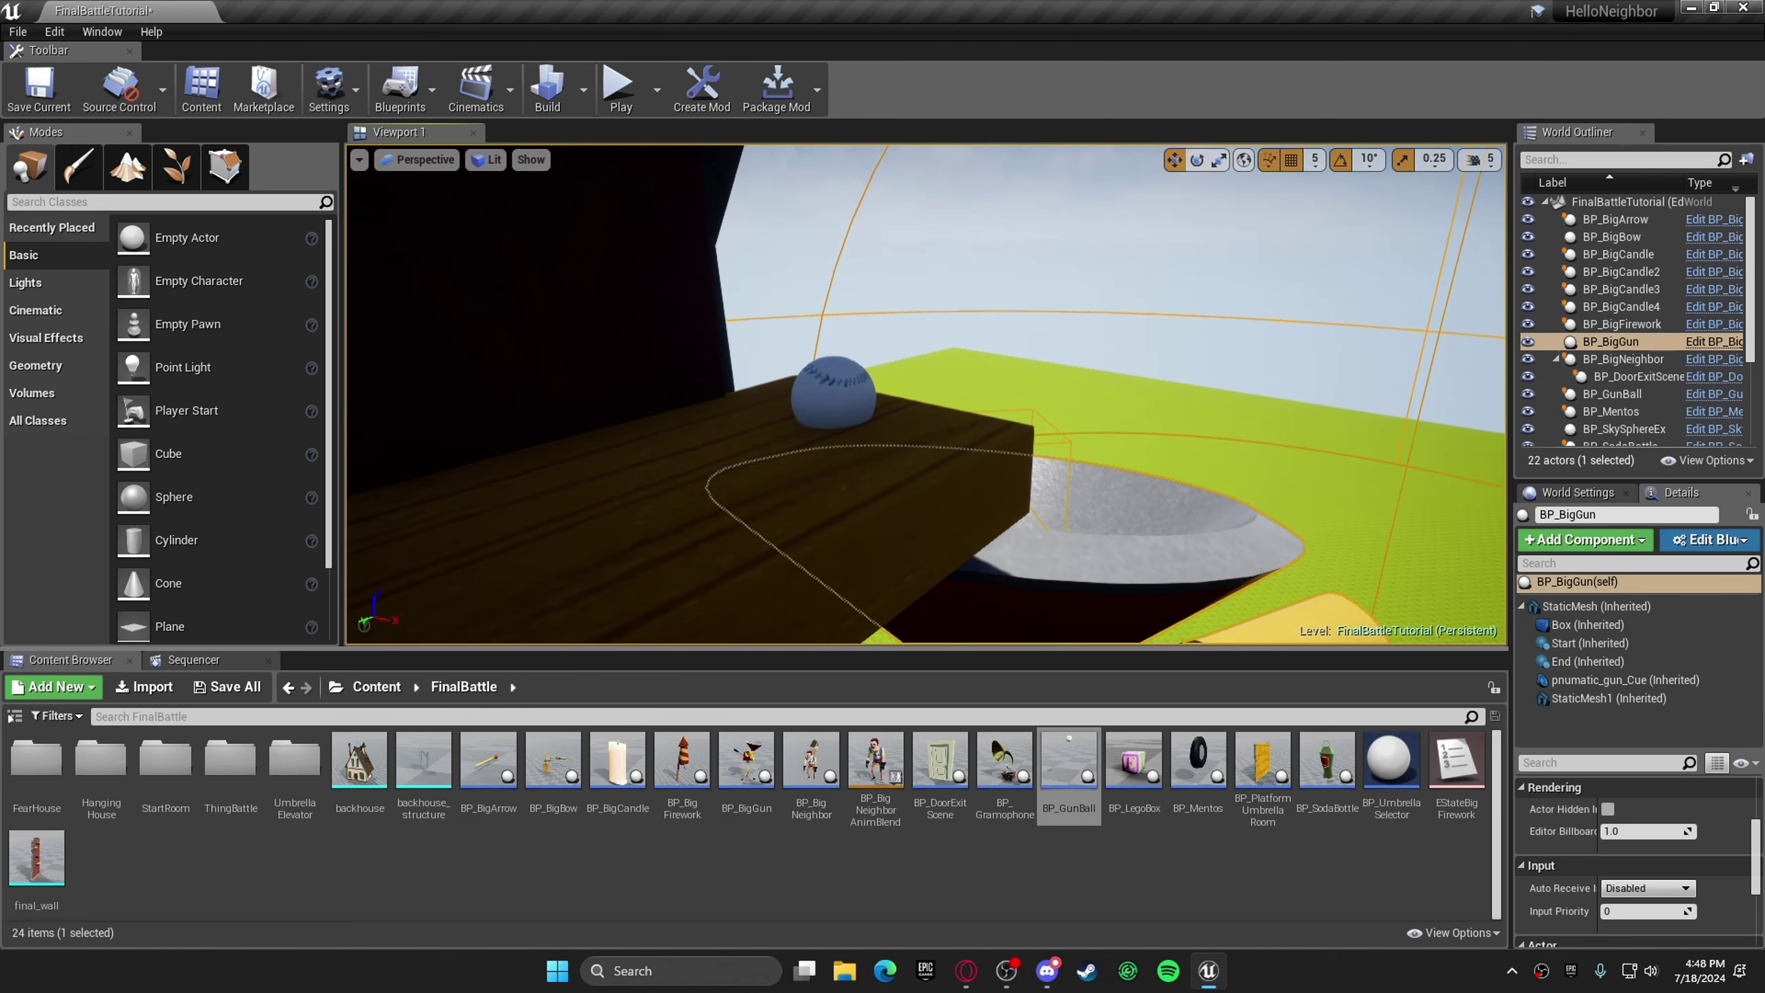
click(828, 389)
scroll(1641, 838, up, 5)
scroll(1651, 832, down, 1)
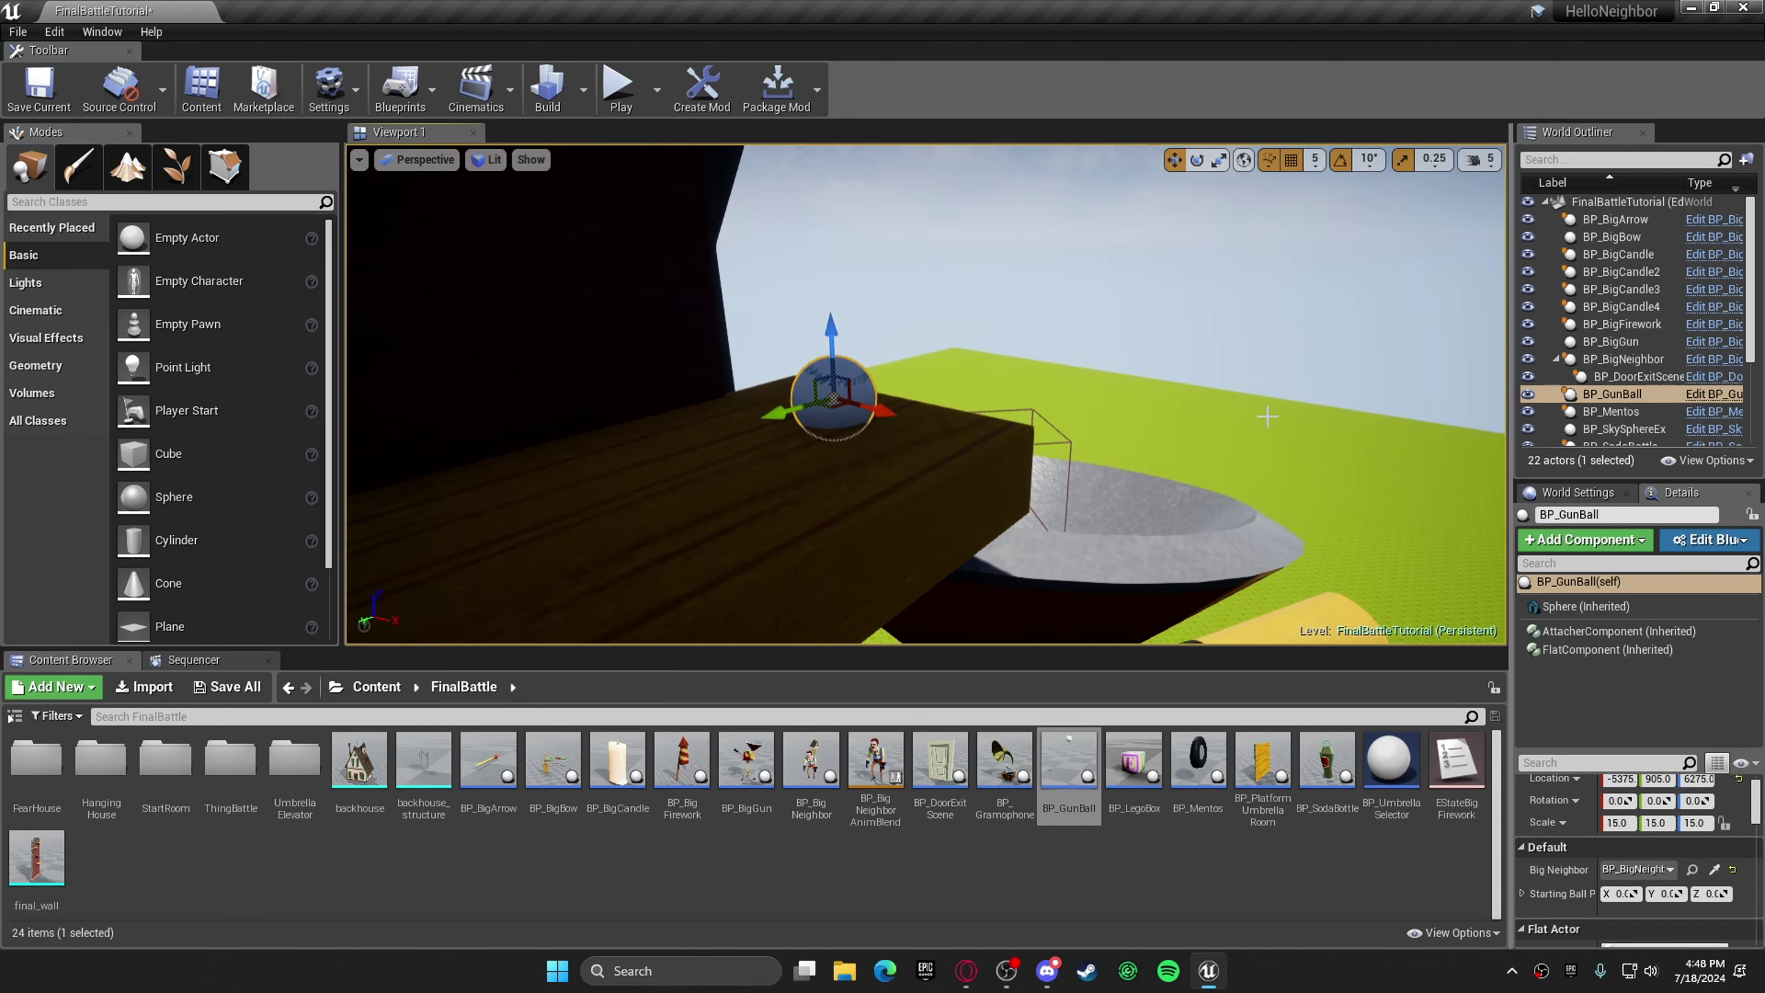
click(1237, 368)
right_drag(1237, 368, 1105, 452)
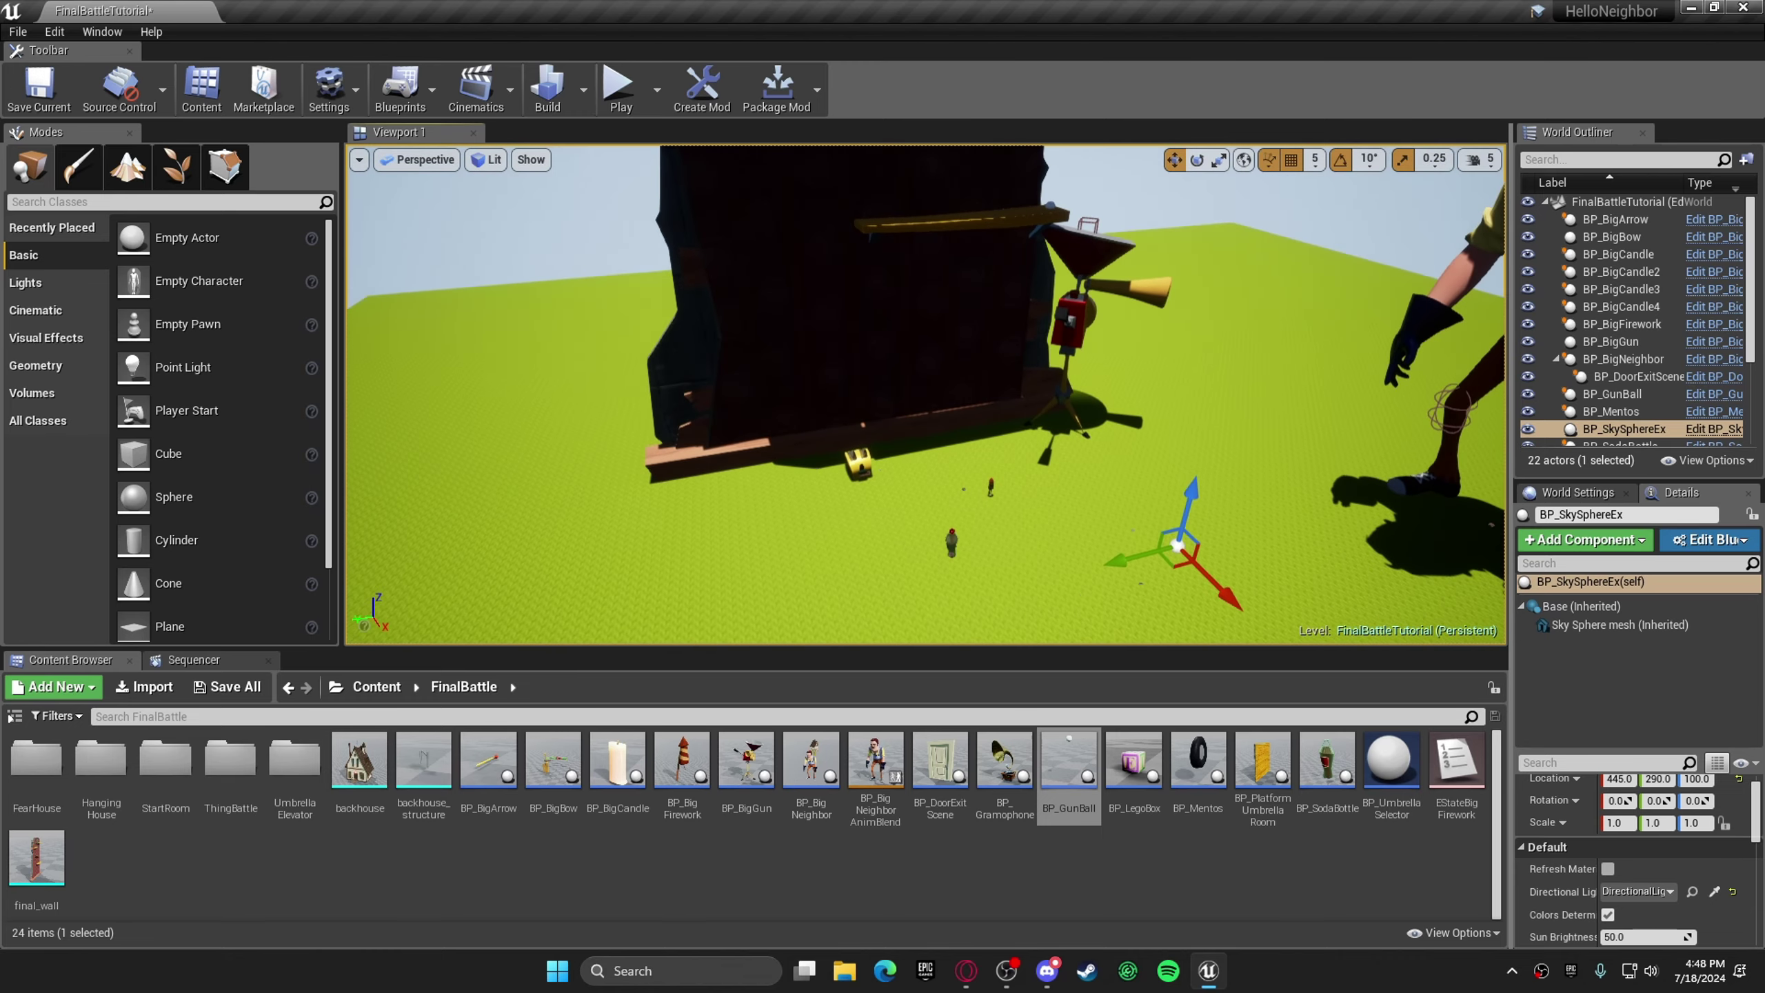
right_drag(1267, 416, 1267, 416)
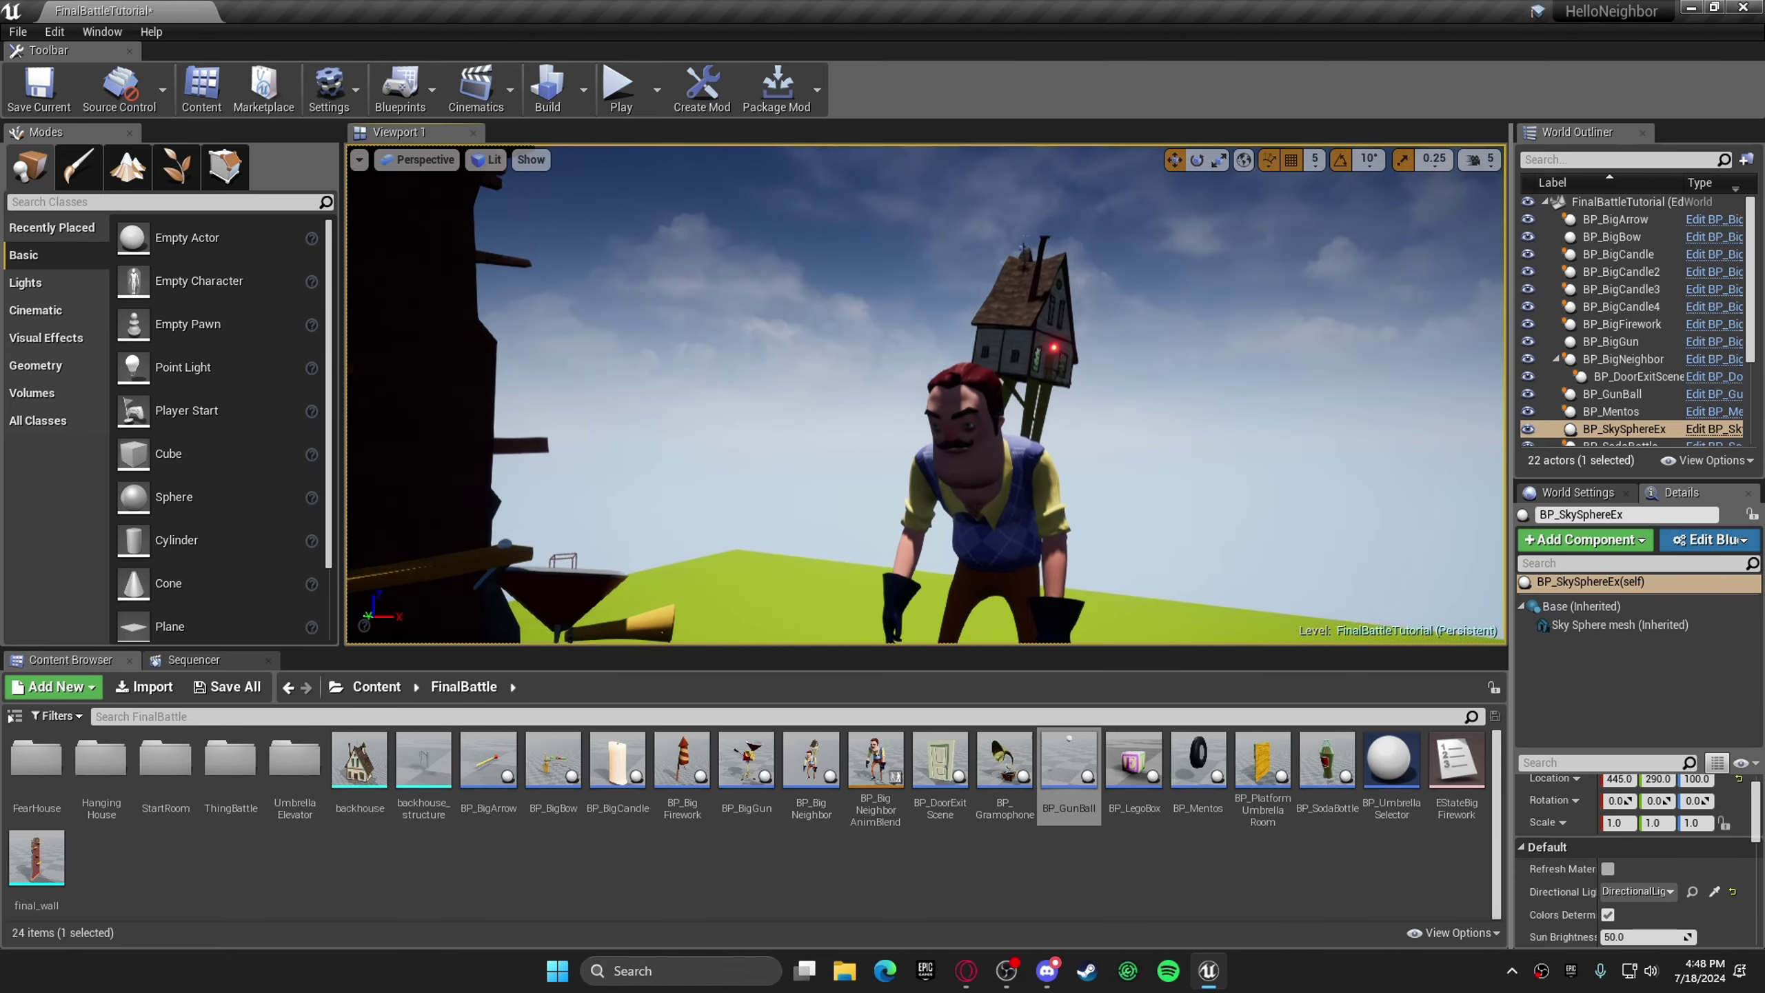
right_drag(1045, 390, 1046, 390)
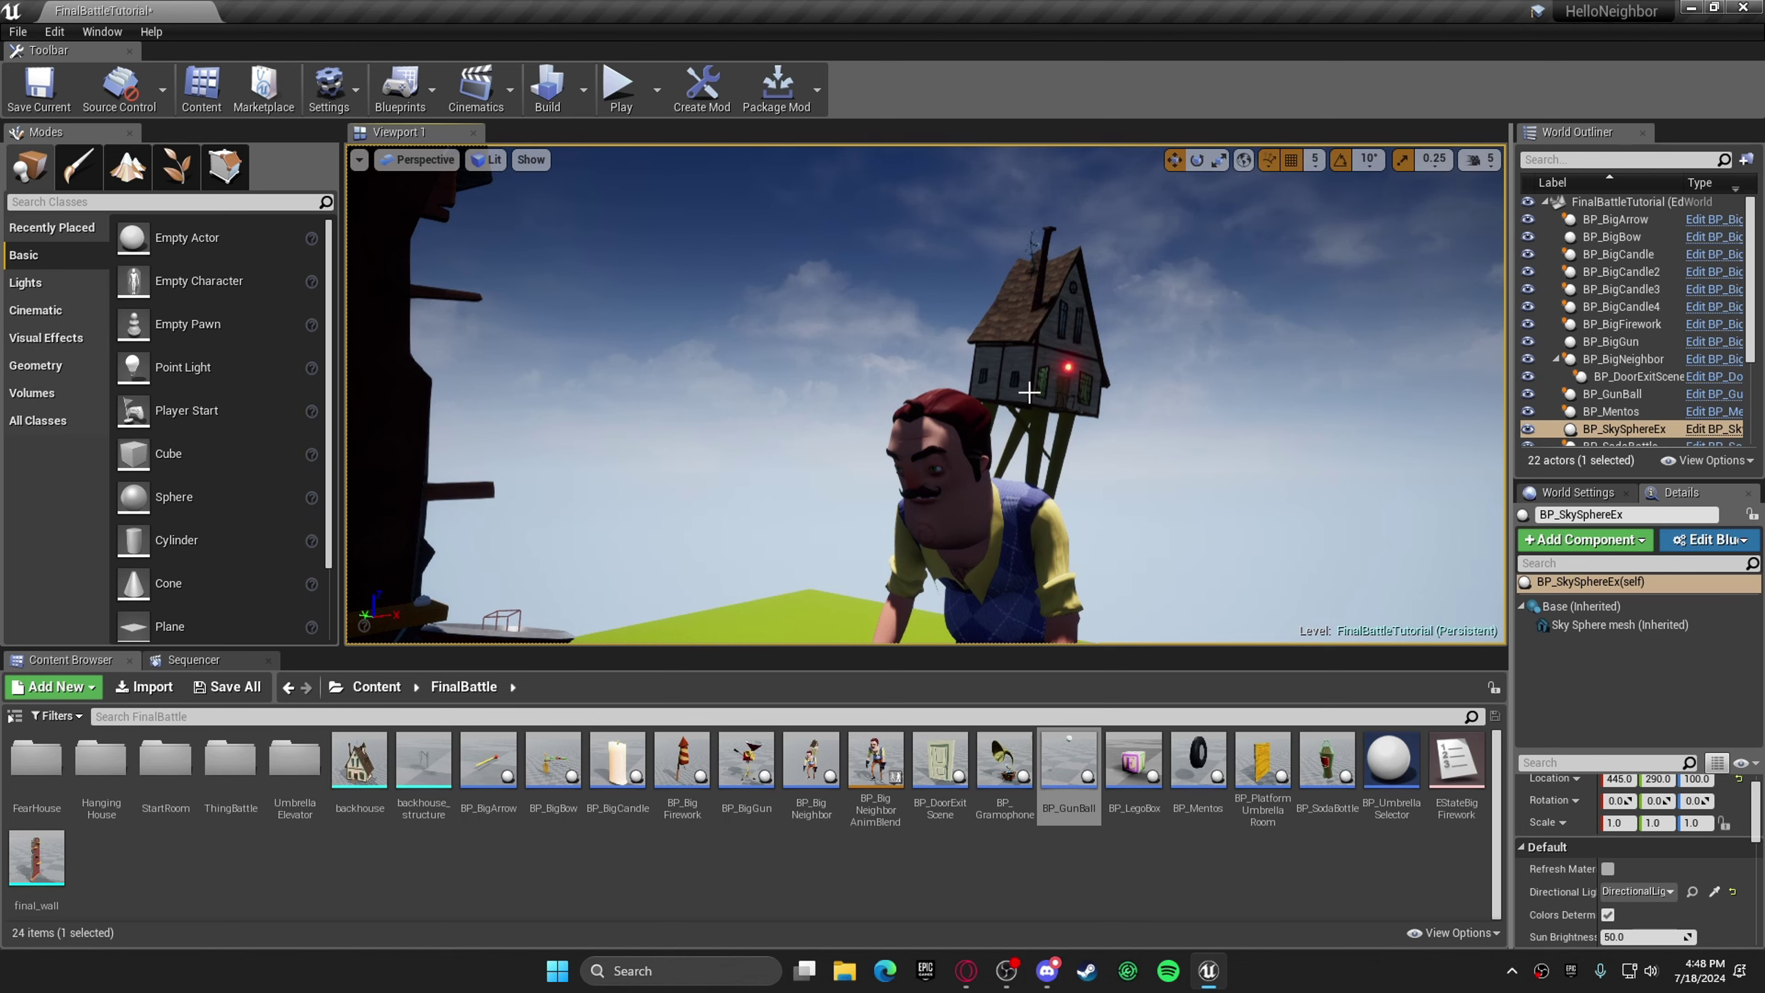
right_drag(843, 467, 844, 467)
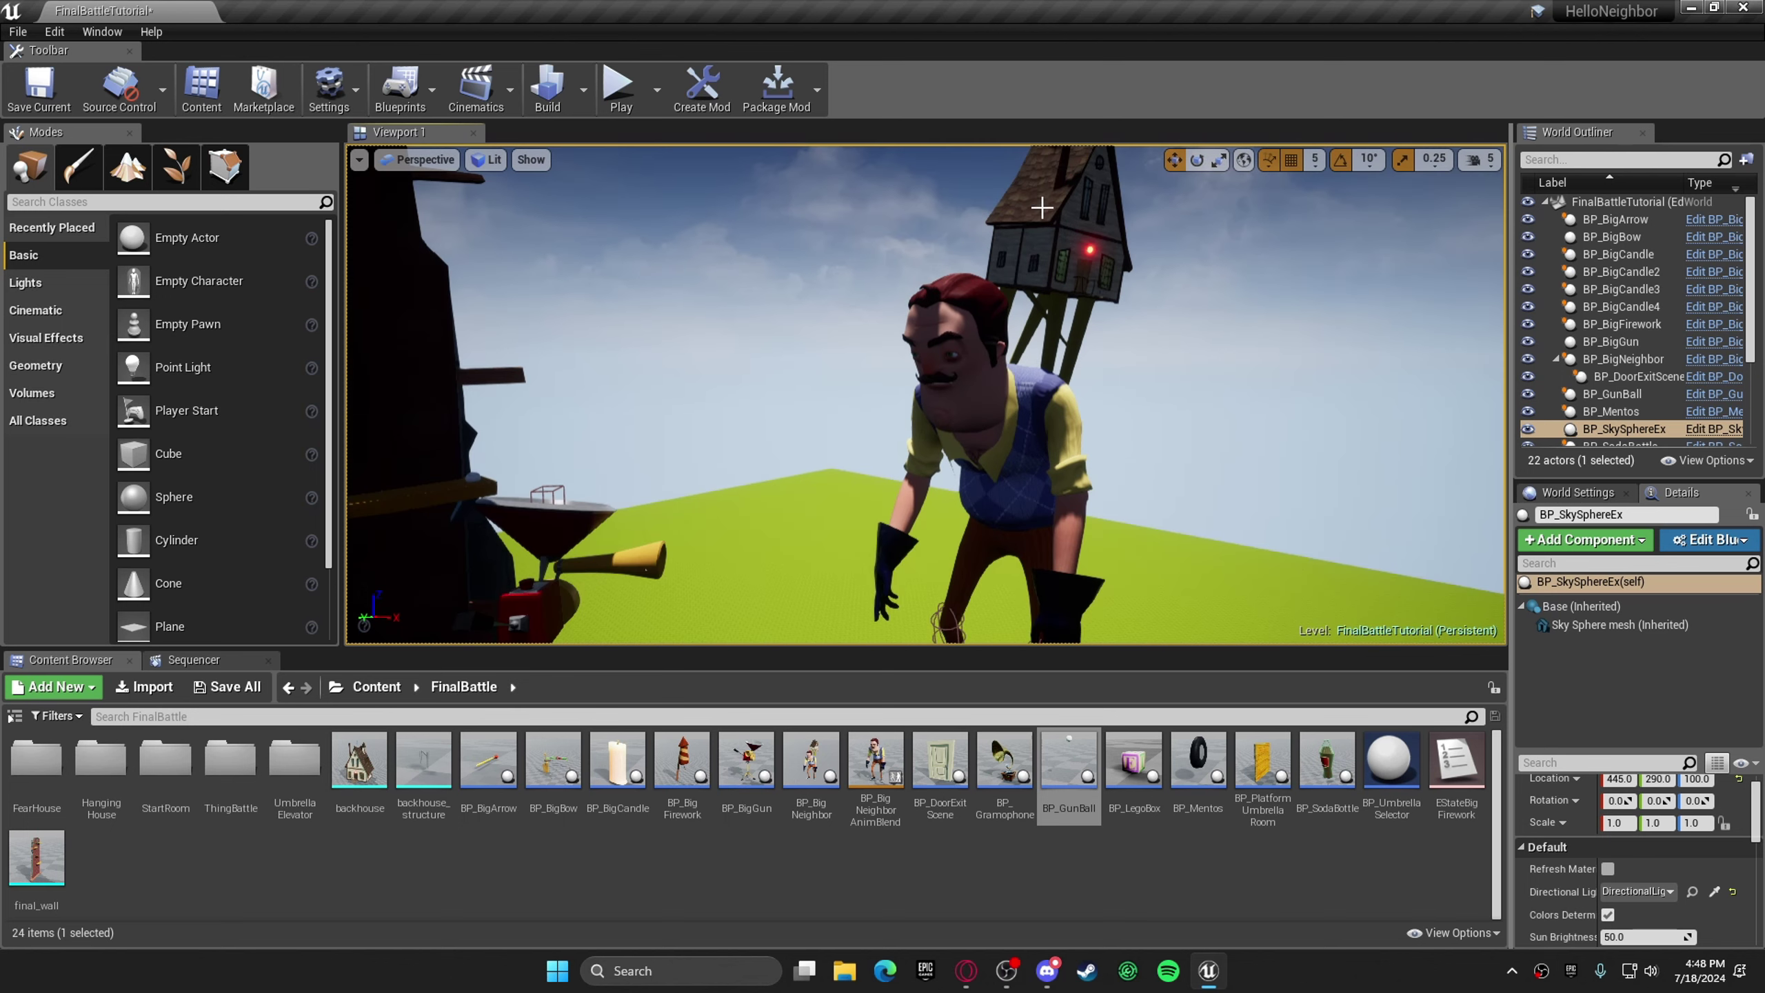